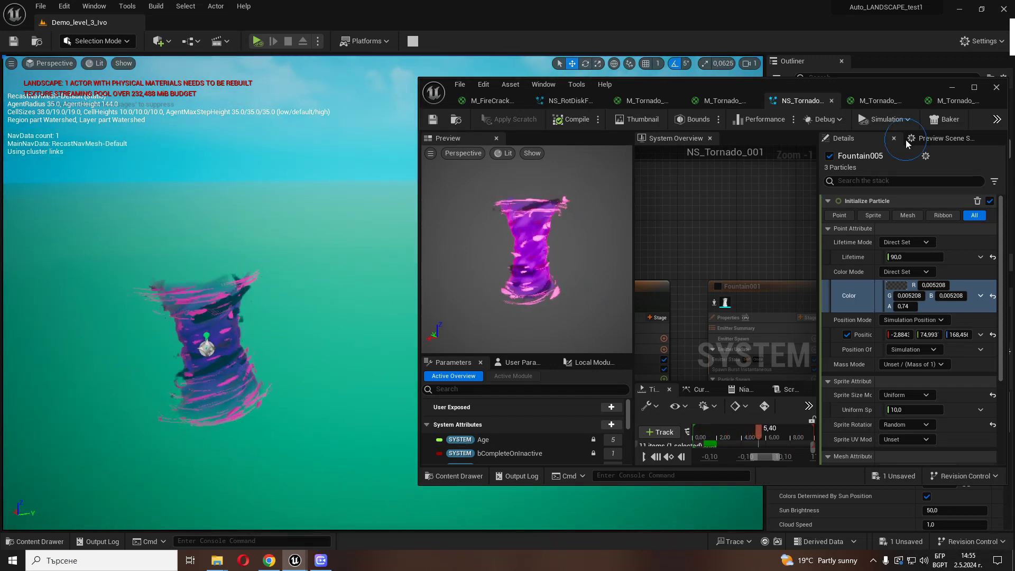
Minimize the Niagara and noise_overlap editor windows and clear the "noise" search from the project's content browser.
click(953, 87)
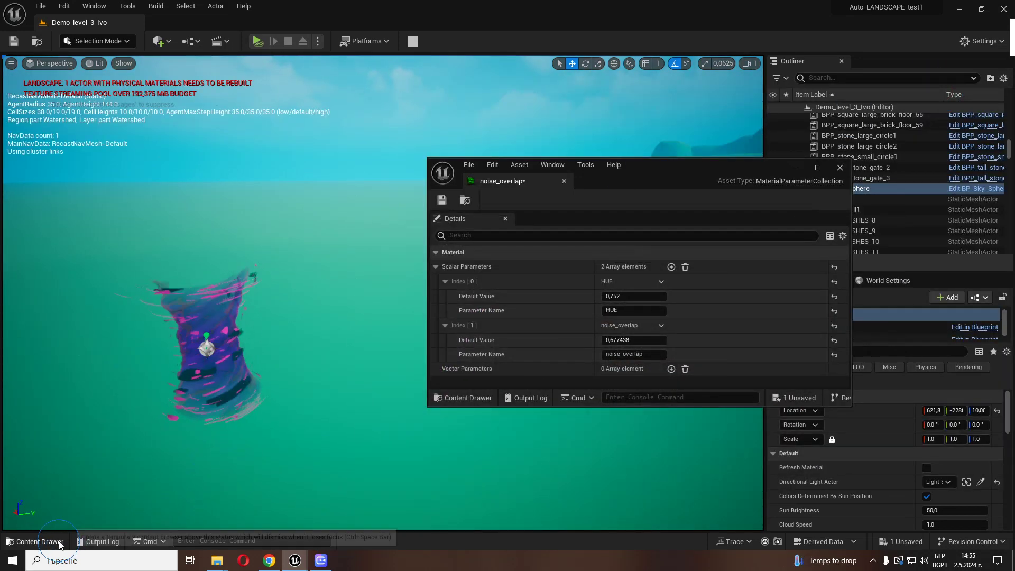
click(796, 168)
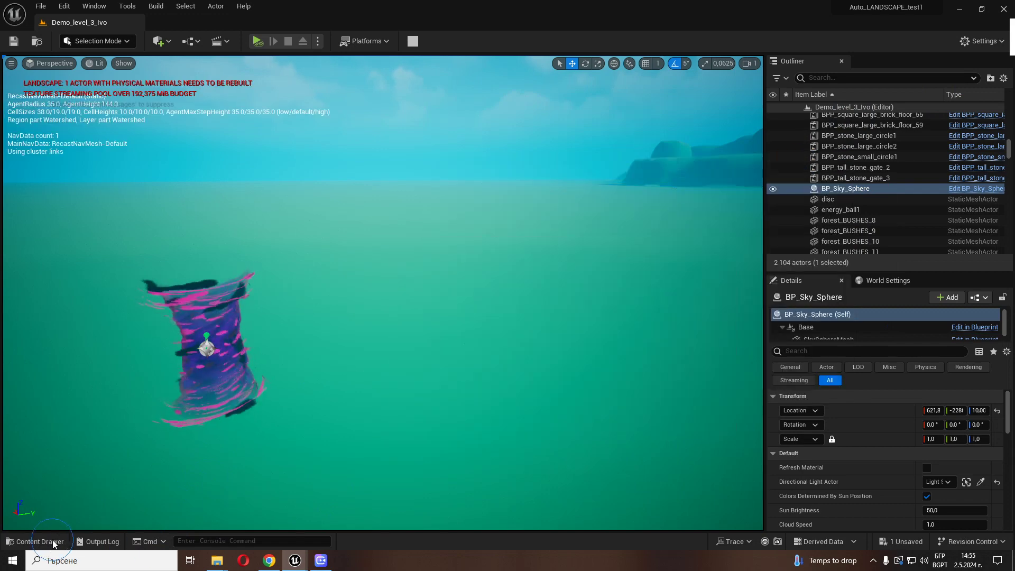
click(35, 542)
click(284, 365)
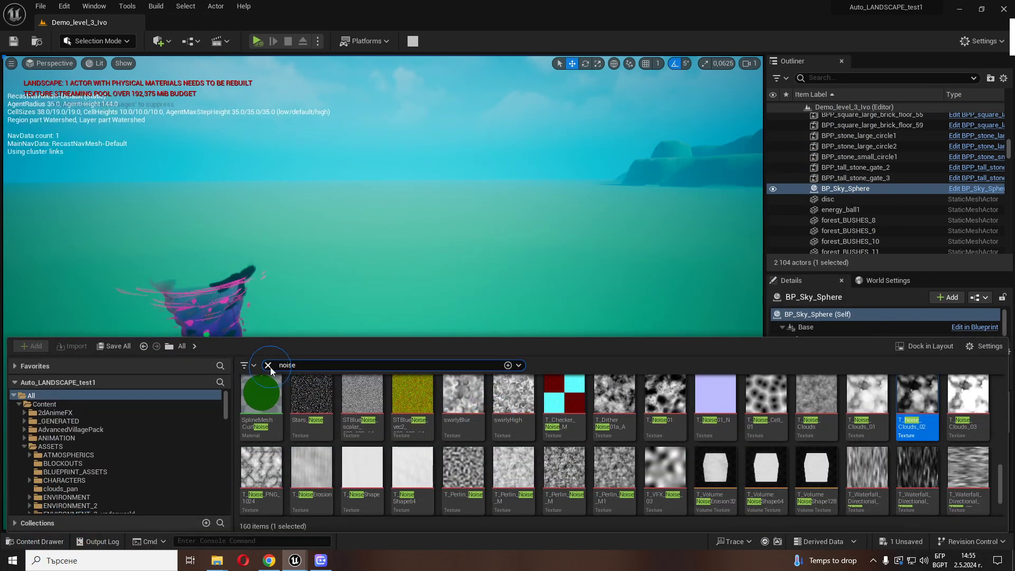
click(269, 365)
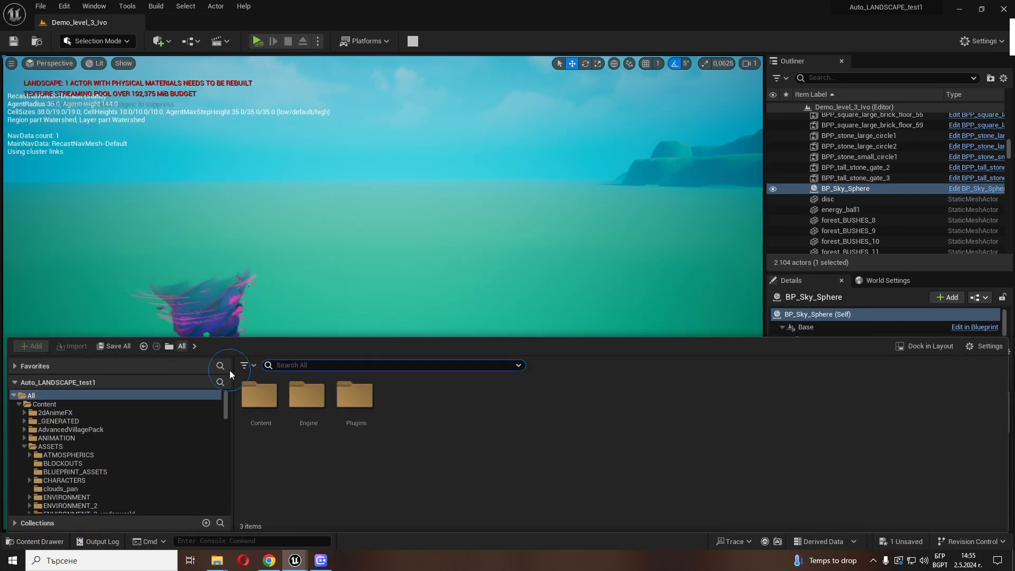
Browse to the Content/ASSETS/GaeaGround_001/Particles/Tornado folder.
double_click(271, 400)
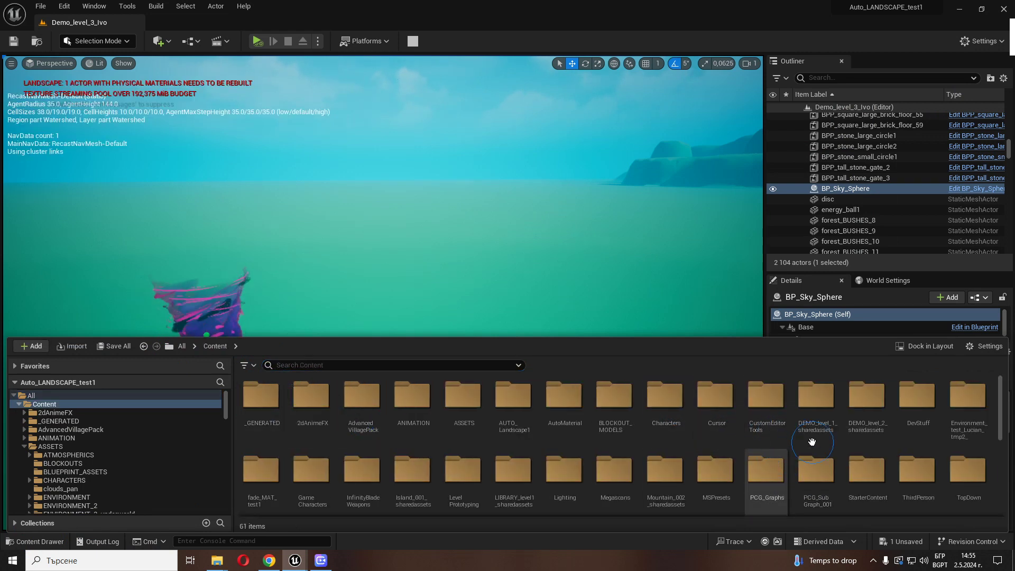
double_click(464, 406)
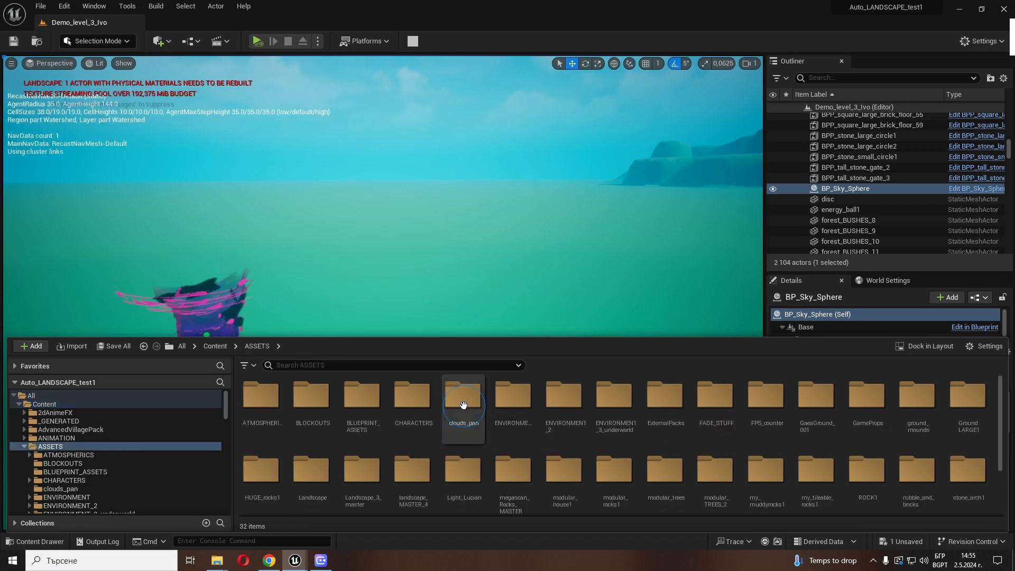
click(803, 411)
double_click(803, 412)
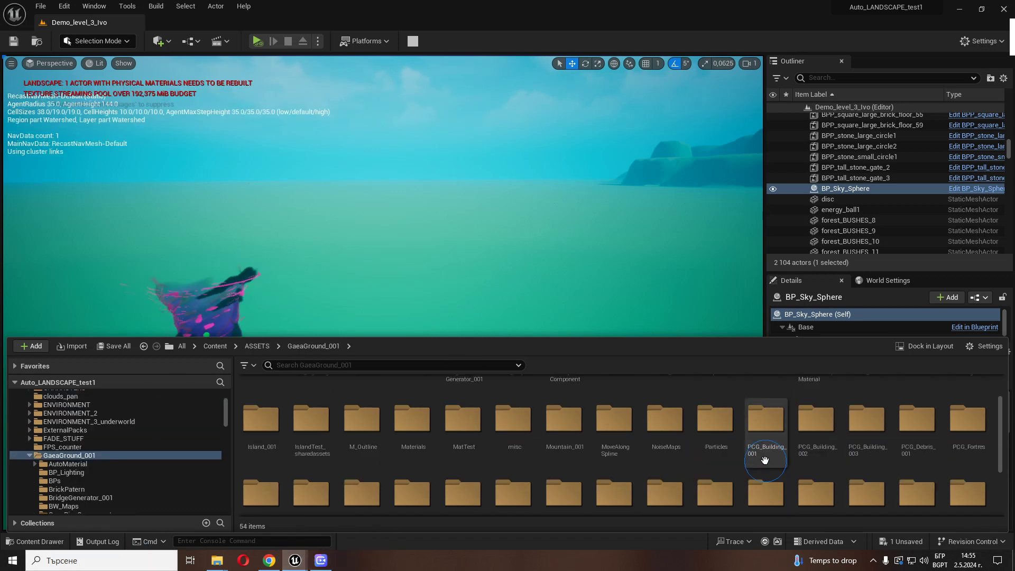
scroll(766, 460, down, 2)
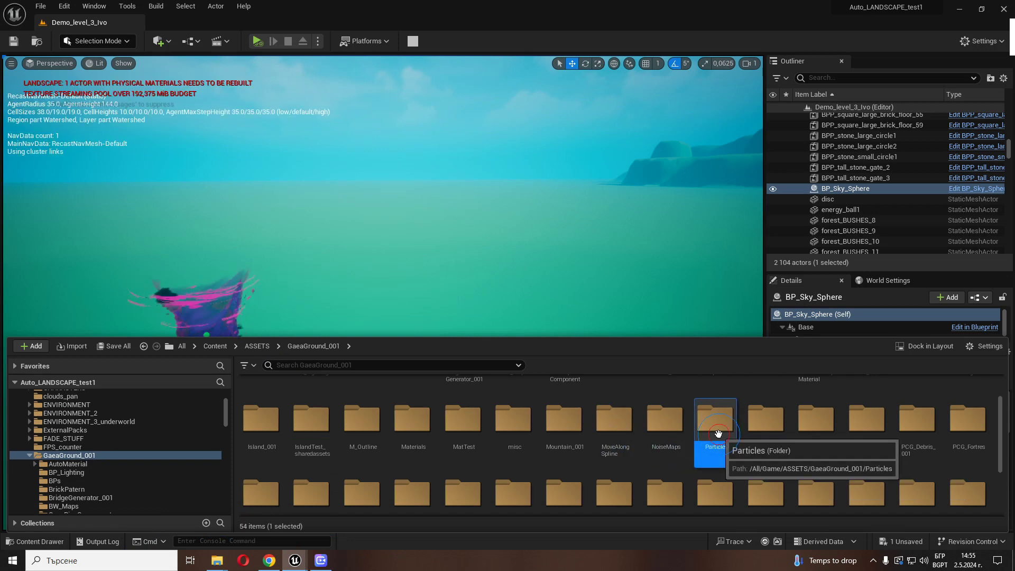
double_click(718, 437)
double_click(719, 474)
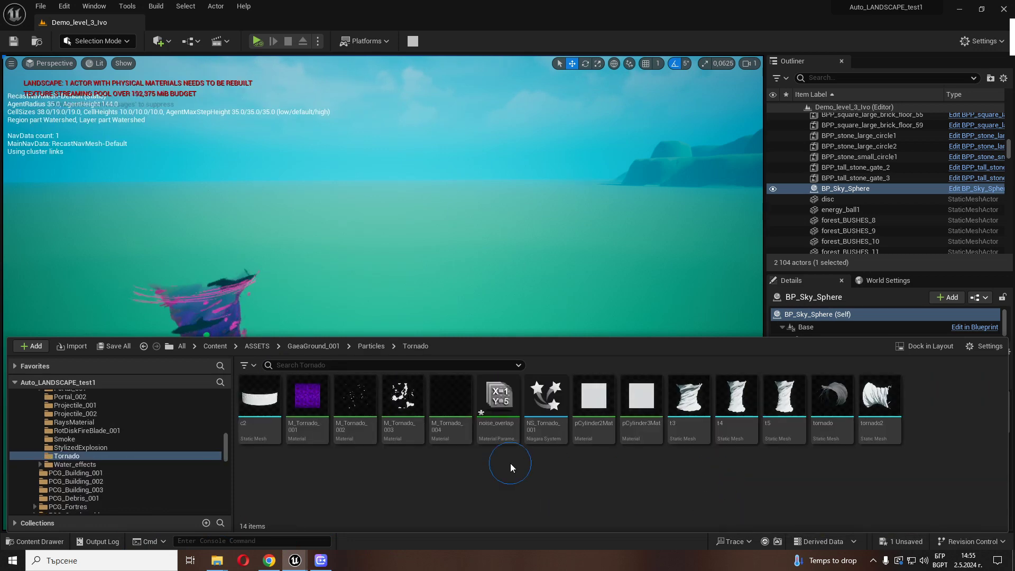
Place the t5 static mesh in the level beside the existing tornado effect.
mouse_move(776, 401)
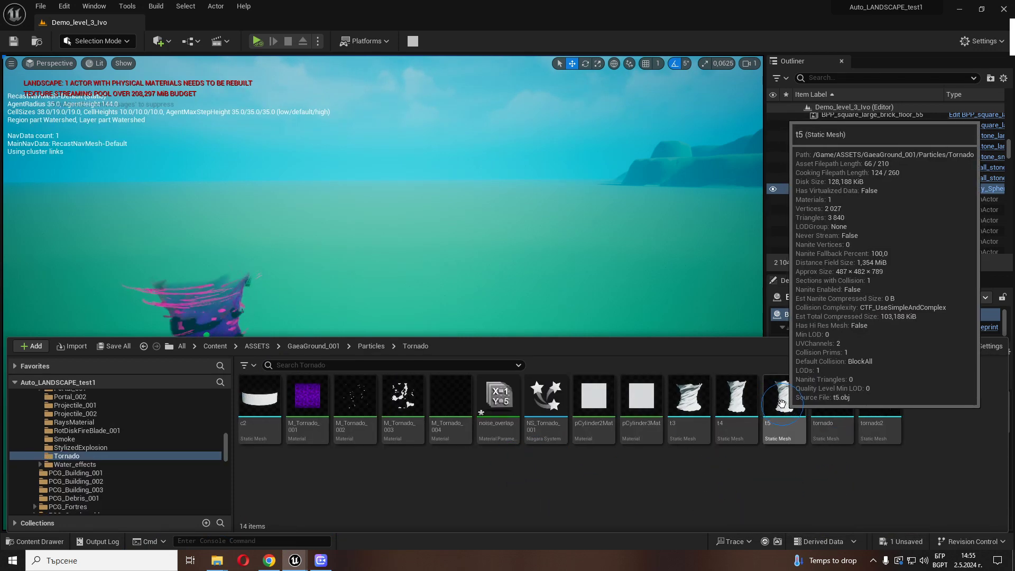
drag(782, 404, 454, 226)
key(e)
key(w)
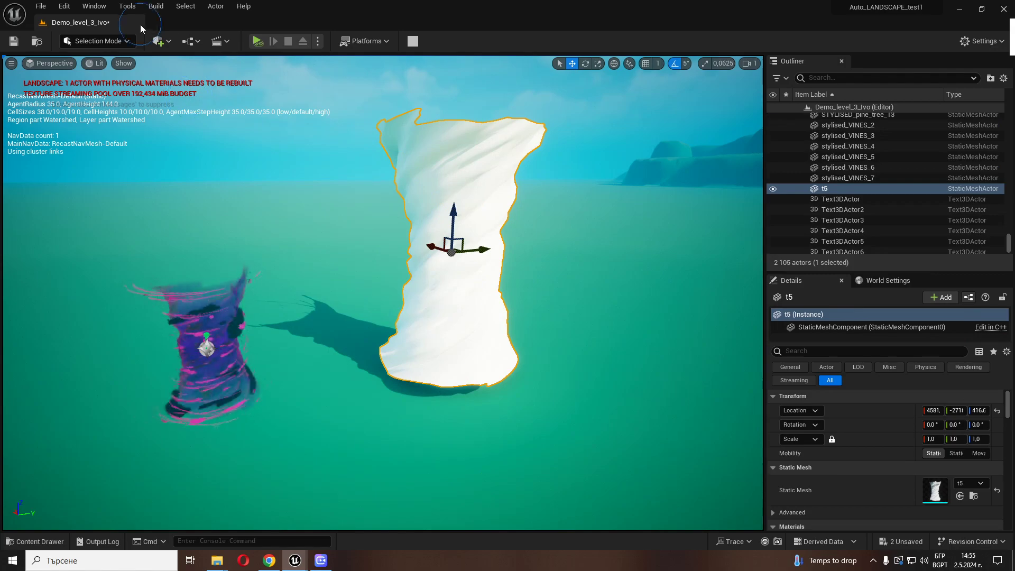
Show the level in Wireframe view and examine the topology of the placed t5 mesh up close.
click(49, 63)
click(94, 64)
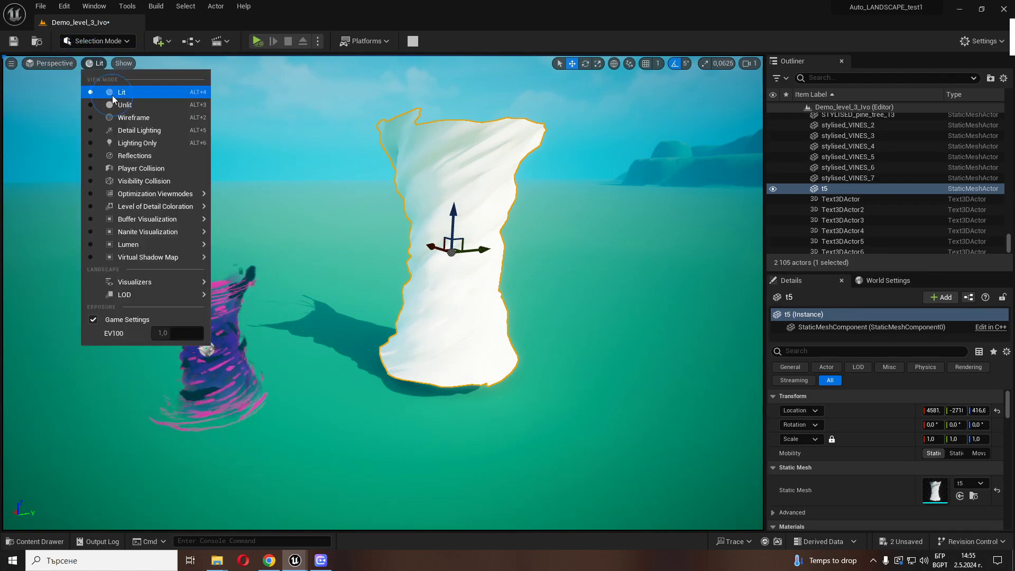
click(132, 117)
key(f)
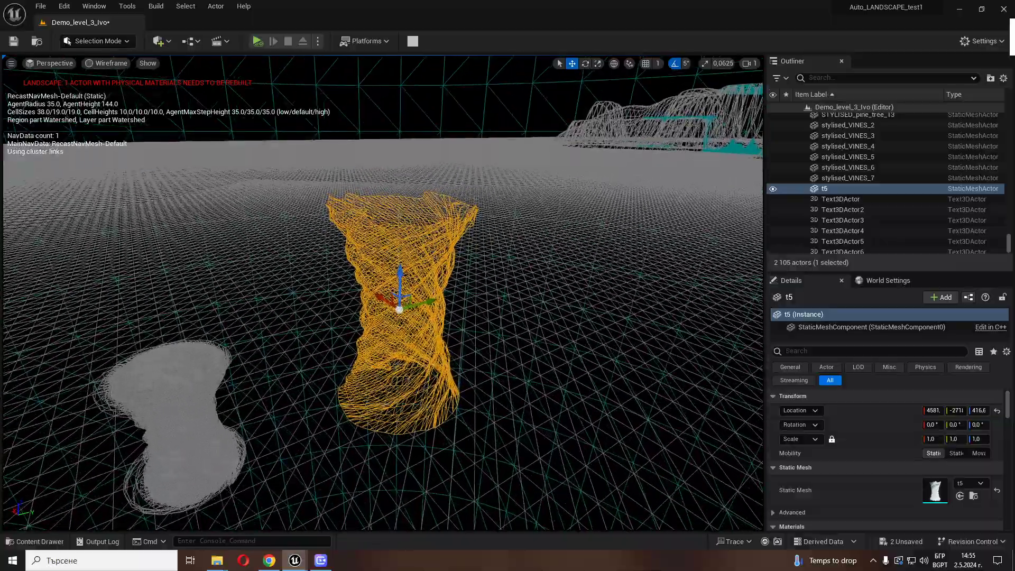
mouse_move(399, 310)
alt+right_down()
mouse_move(452, 309)
mouse_move(410, 309)
alt+right_up()
alt+drag(409, 310, 351, 309)
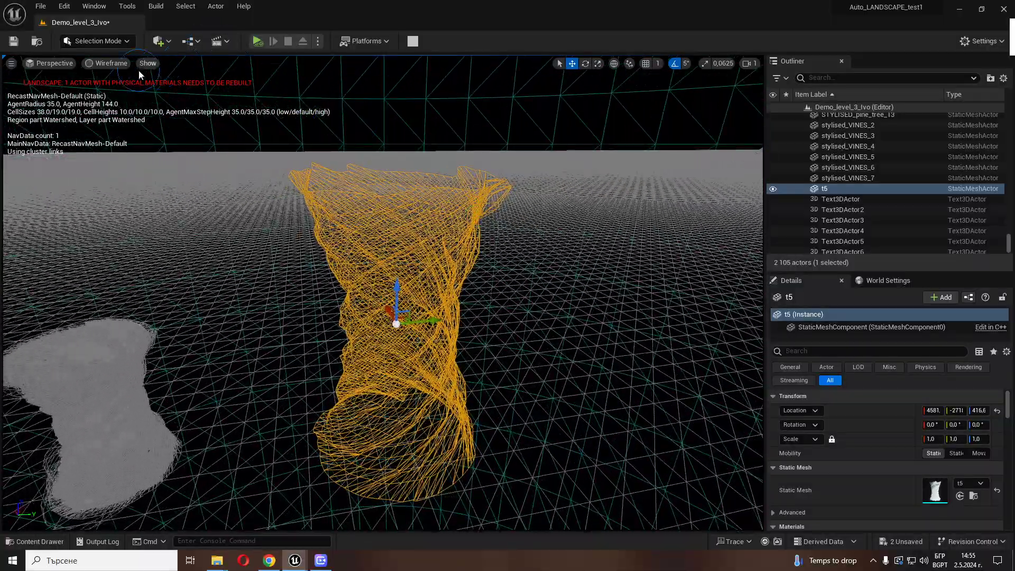
Return the level viewport to the Lit view mode.
click(49, 62)
click(102, 63)
click(100, 64)
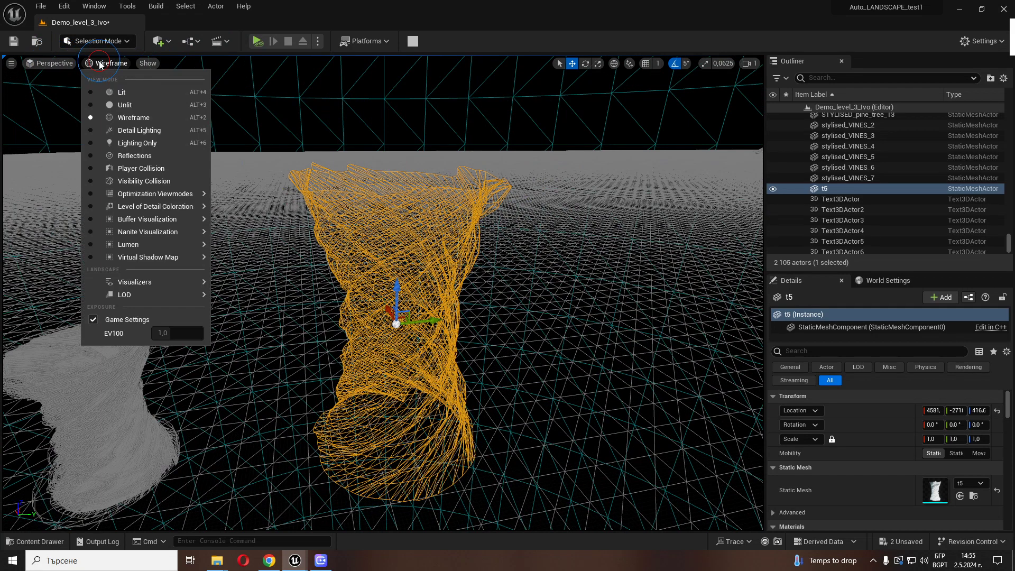
click(123, 93)
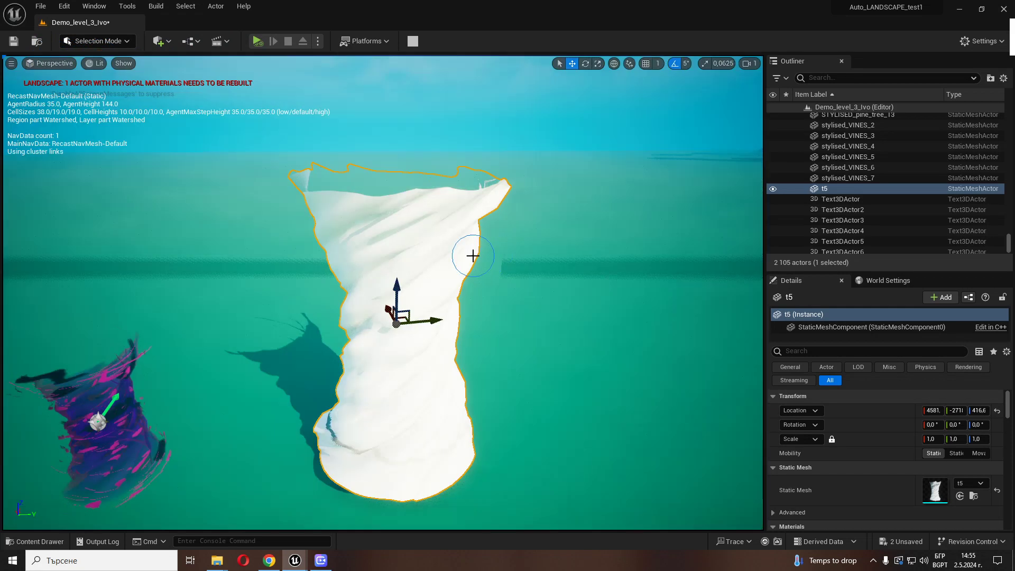
right_click(404, 253)
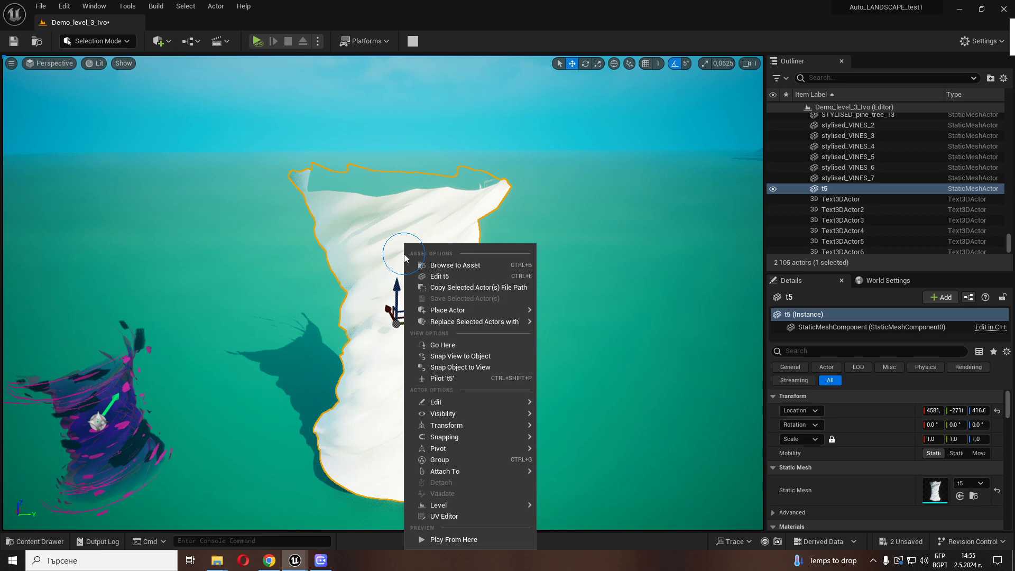
Open the t5 static mesh asset from the Tornado folder and display its UV Channel 0.
click(45, 542)
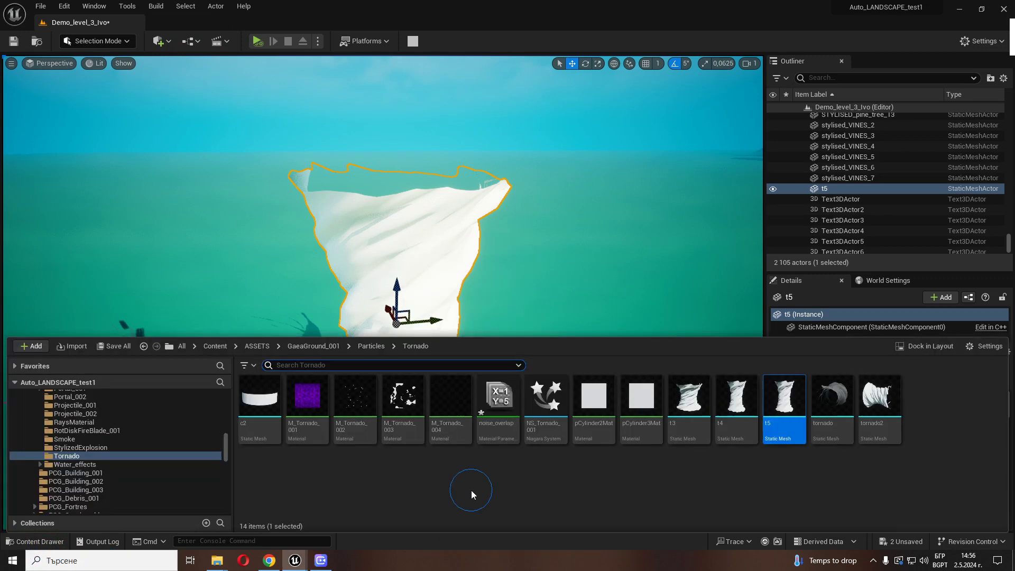
double_click(797, 412)
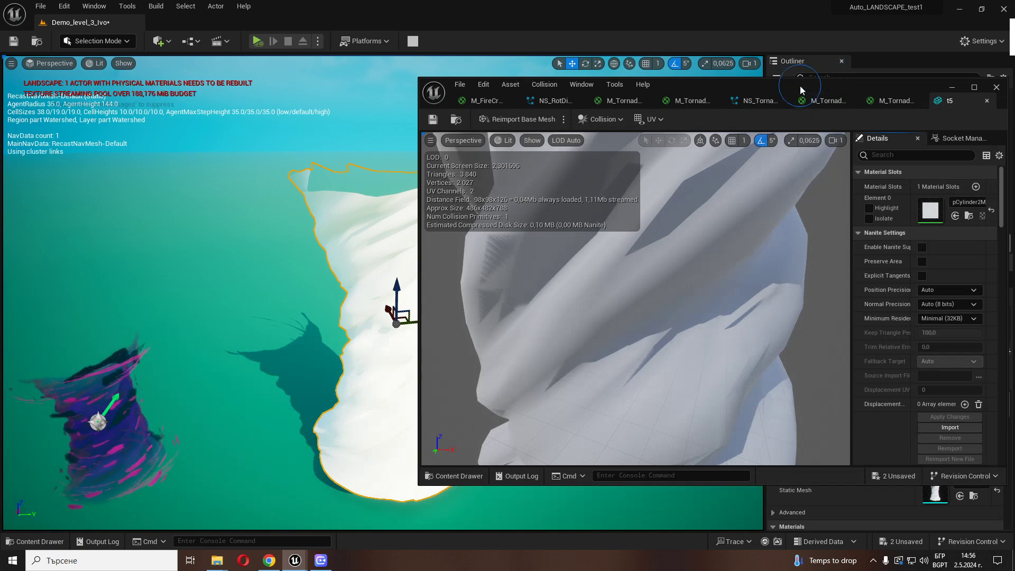
click(651, 119)
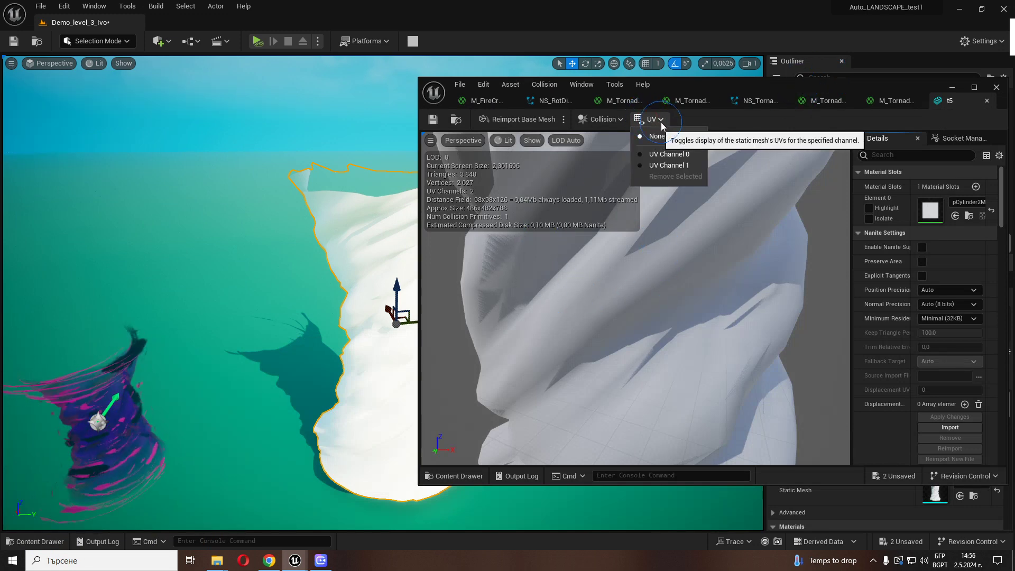
click(677, 157)
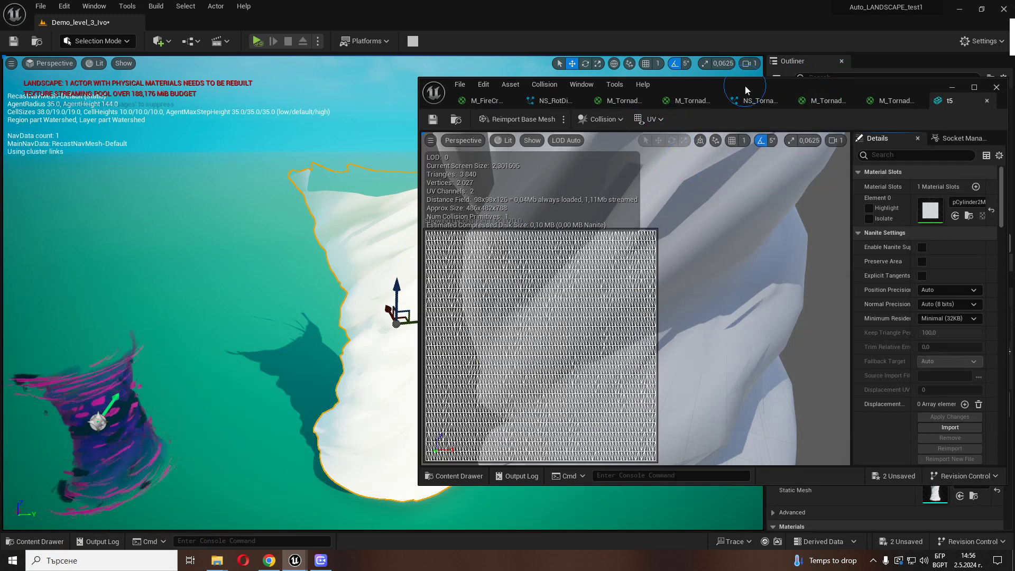
Maximize the mesh editor and examine the whole t5 mesh from several angles alongside its UV layout.
double_click(858, 87)
click(836, 94)
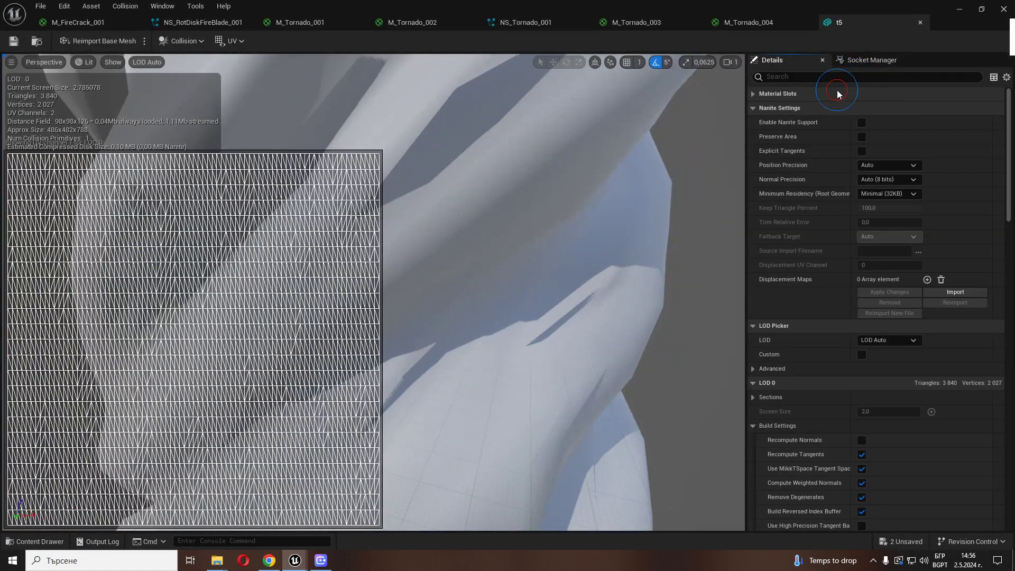
scroll(503, 293, down, 6)
right_drag(409, 293, 359, 295)
scroll(479, 298, down, 4)
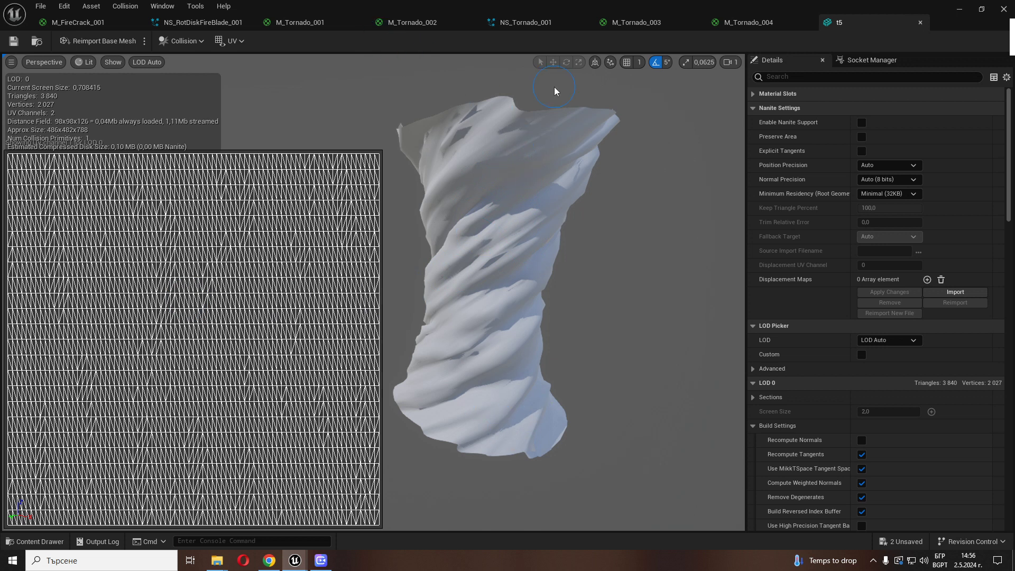
drag(526, 275, 408, 173)
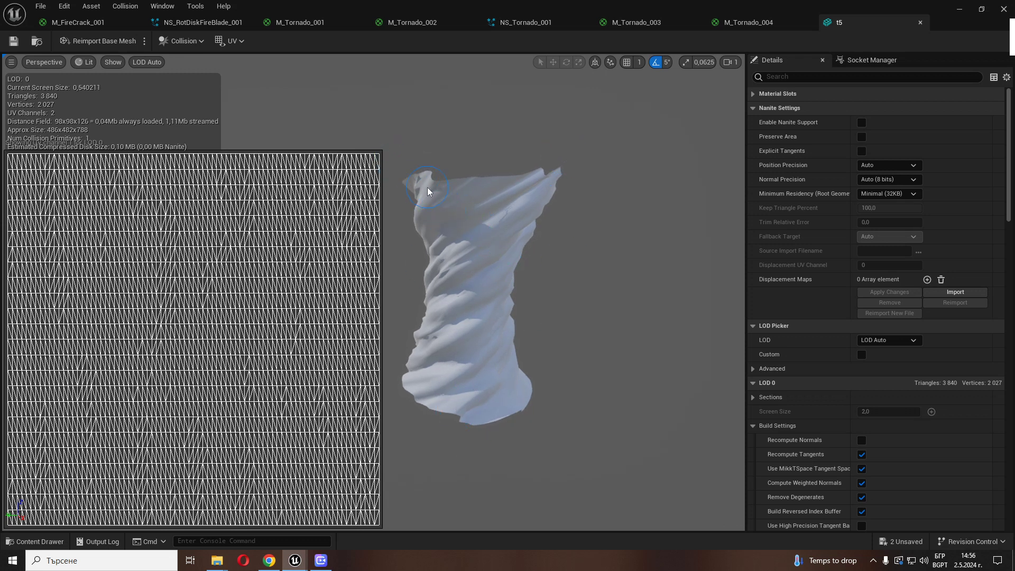
right_drag(525, 378, 457, 331)
key(s)
right_drag(539, 339, 468, 241)
key(w)
key(s)
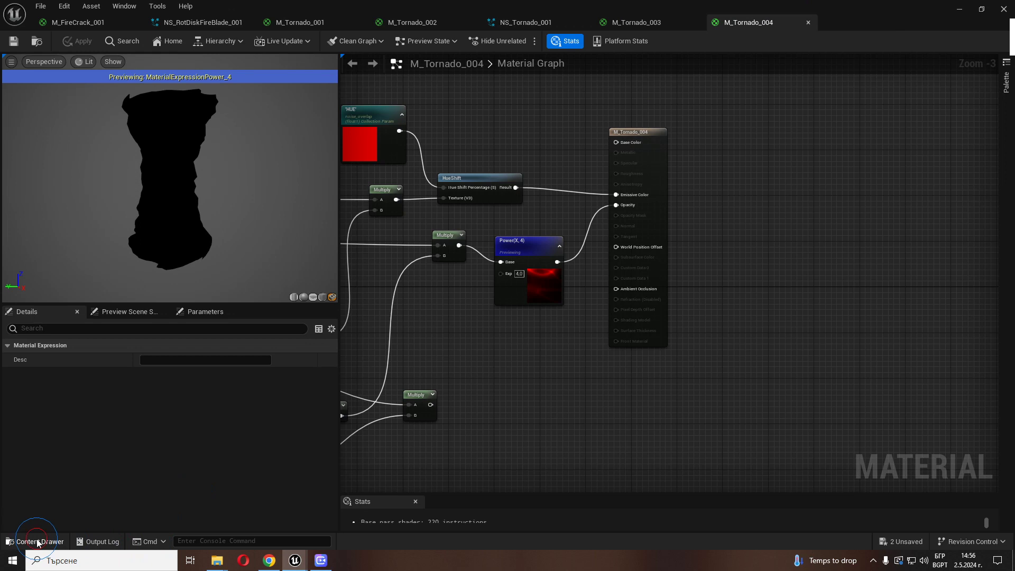
Open the tornado2 static mesh, examine its twisted shape from the side and through its hollow centre, and close it.
click(38, 542)
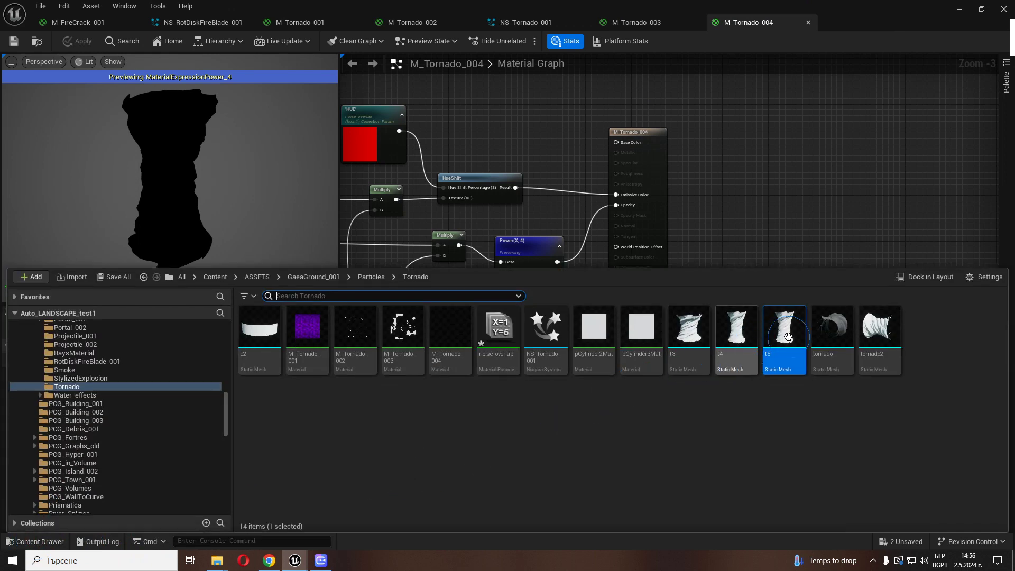
click(878, 333)
double_click(872, 328)
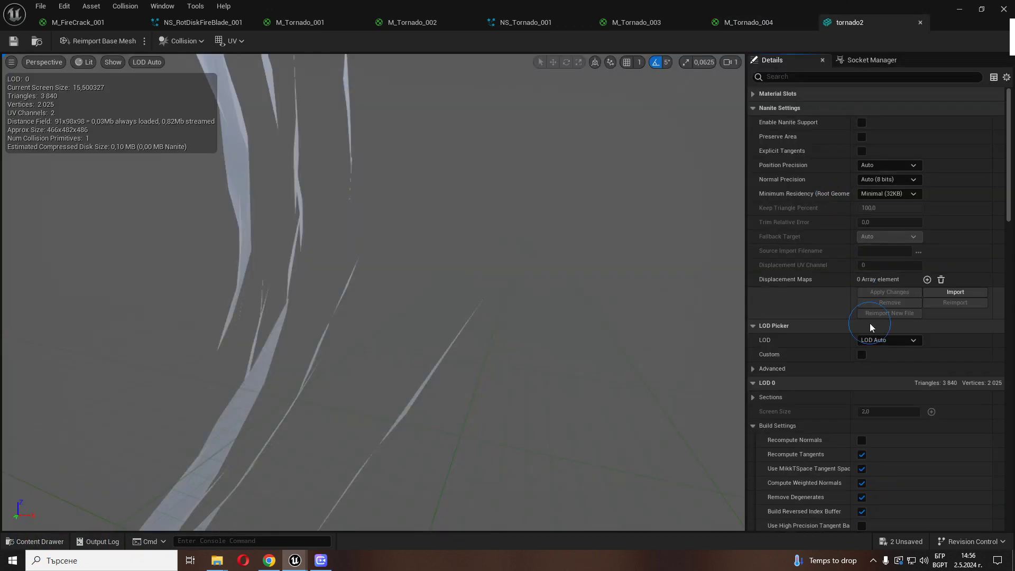
scroll(412, 298, down, 8)
drag(379, 320, 332, 372)
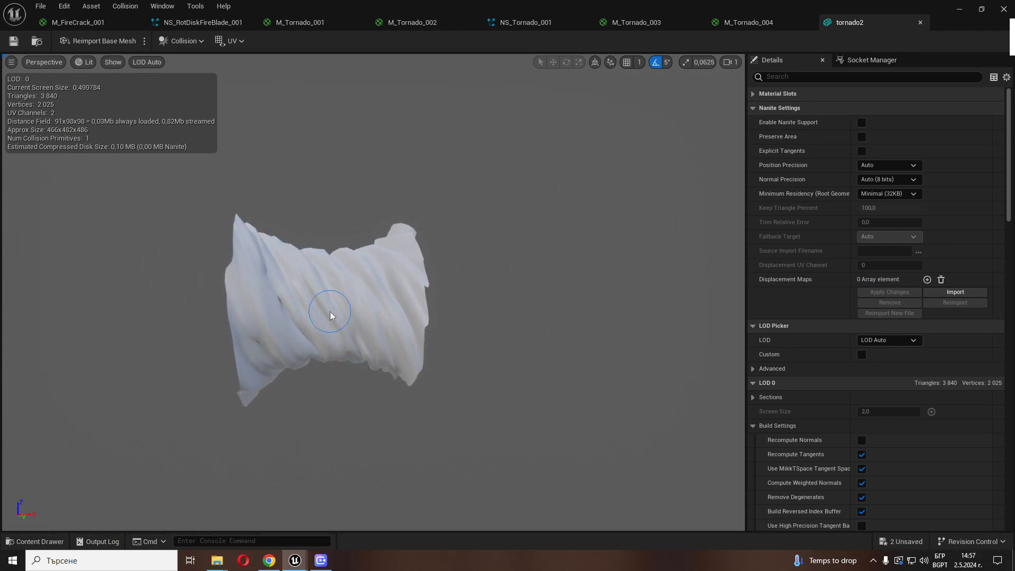
drag(330, 315, 90, 273)
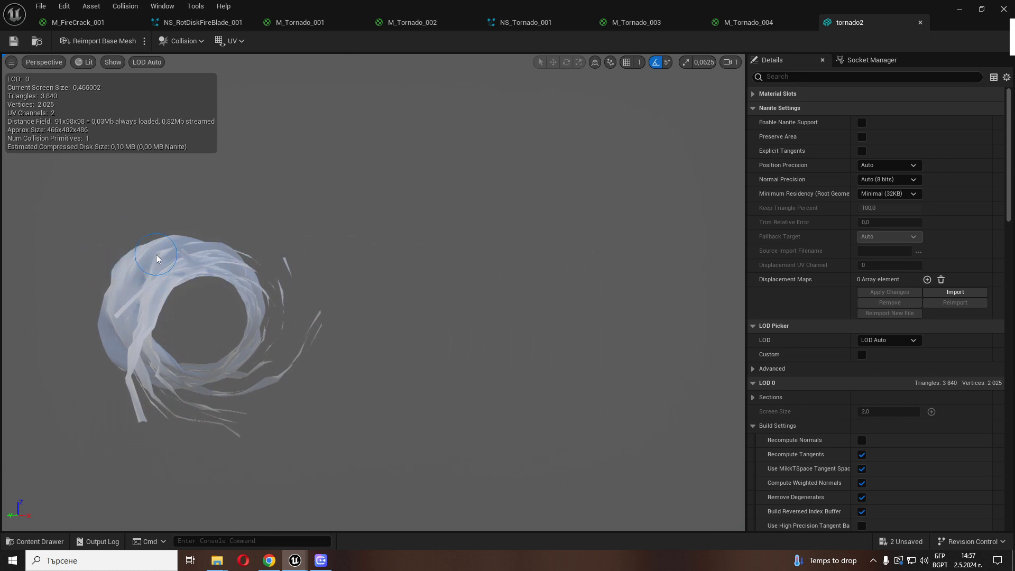
drag(188, 307, 248, 296)
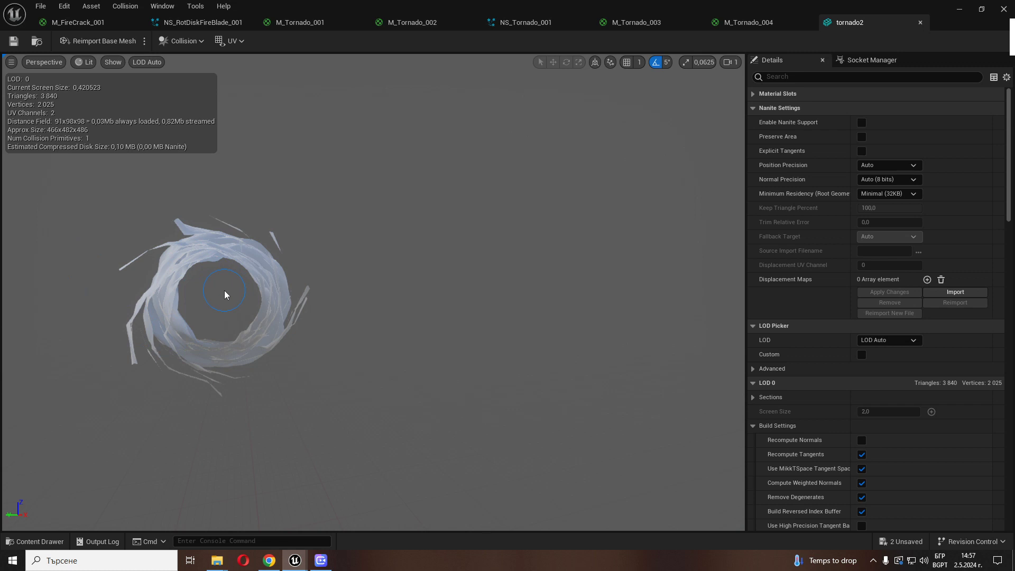
right_drag(221, 290, 396, 291)
right_drag(211, 262, 249, 262)
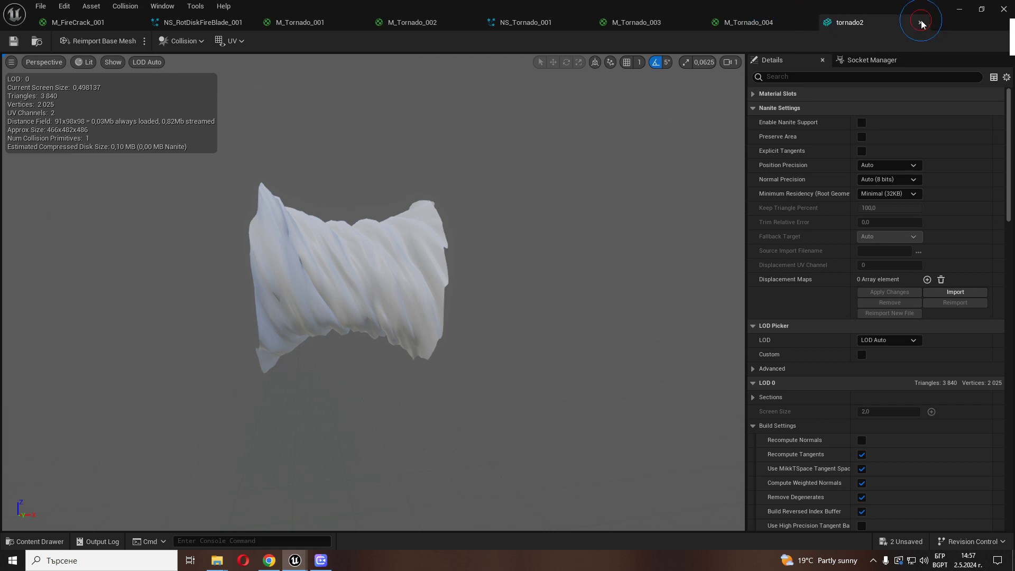
click(922, 23)
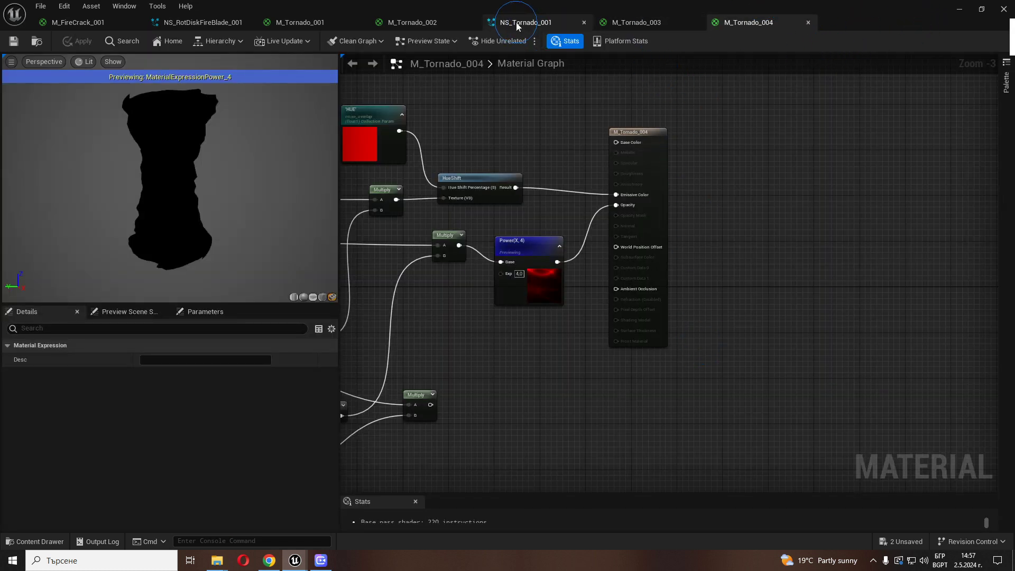
Switch to the NS_Tornado_001 system and bring its first Fountain emitter into close view in the overview graph.
click(547, 25)
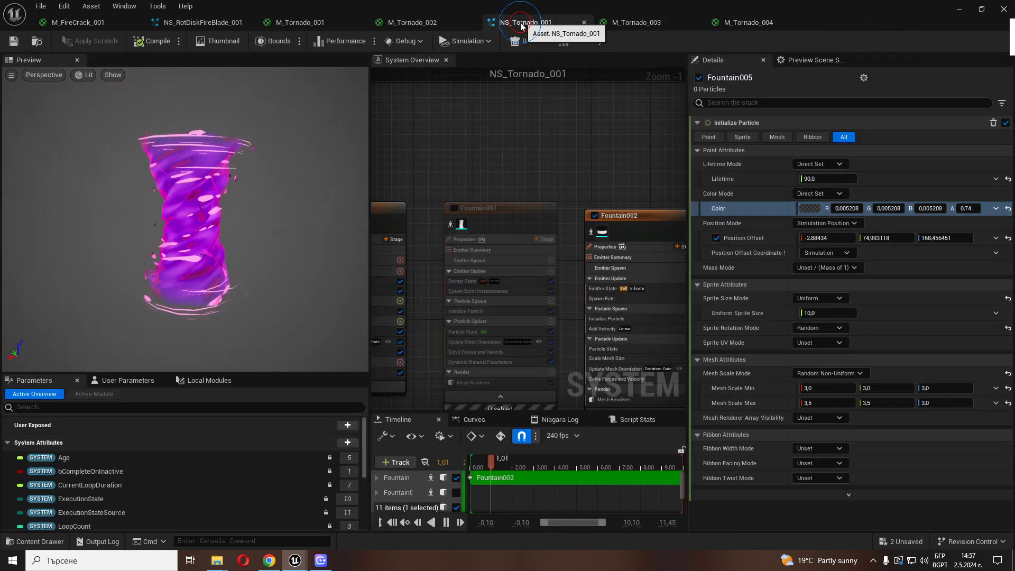
click(455, 319)
scroll(476, 265, up, 3)
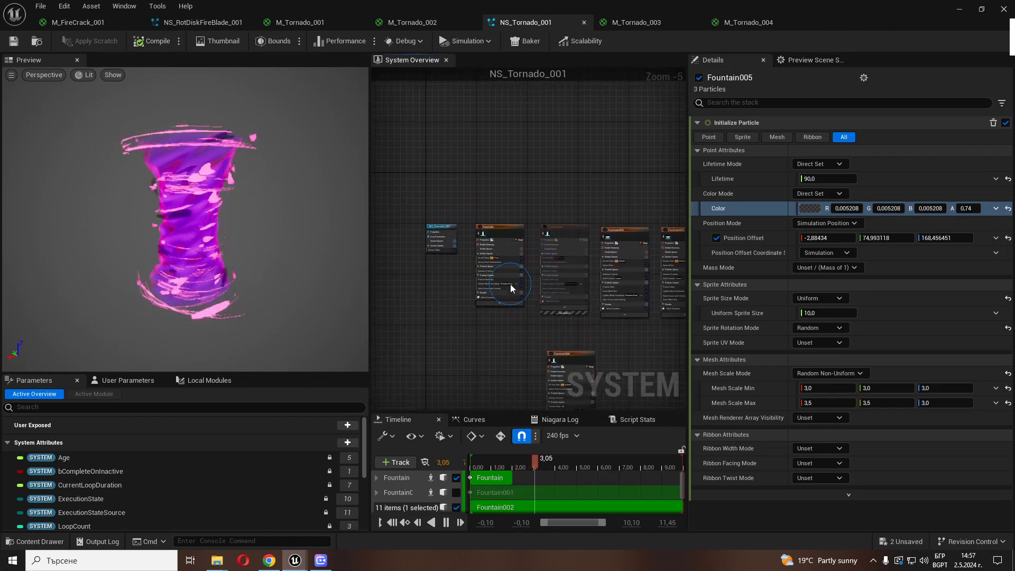
scroll(516, 296, up, 2)
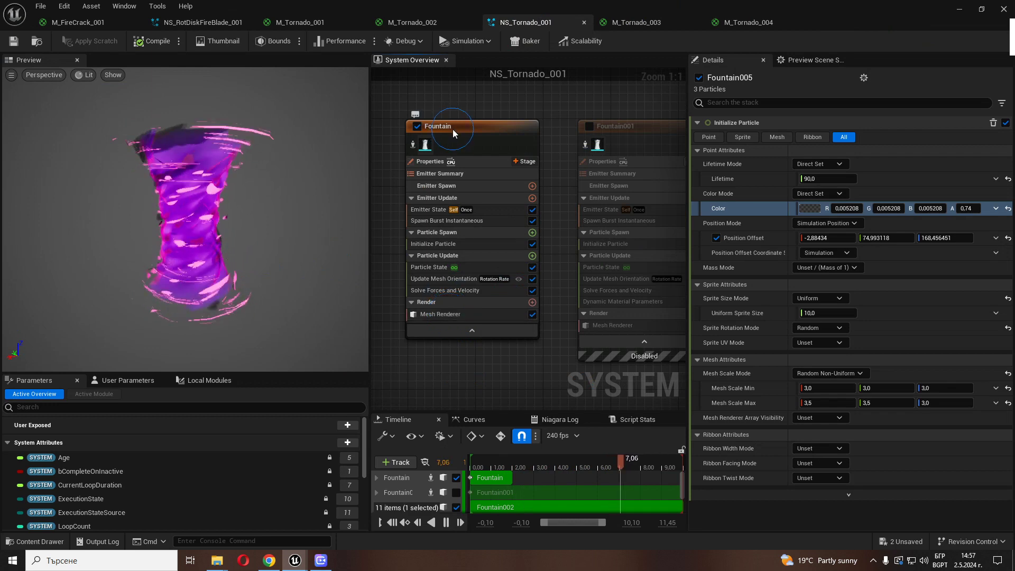
scroll(464, 129, down, 7)
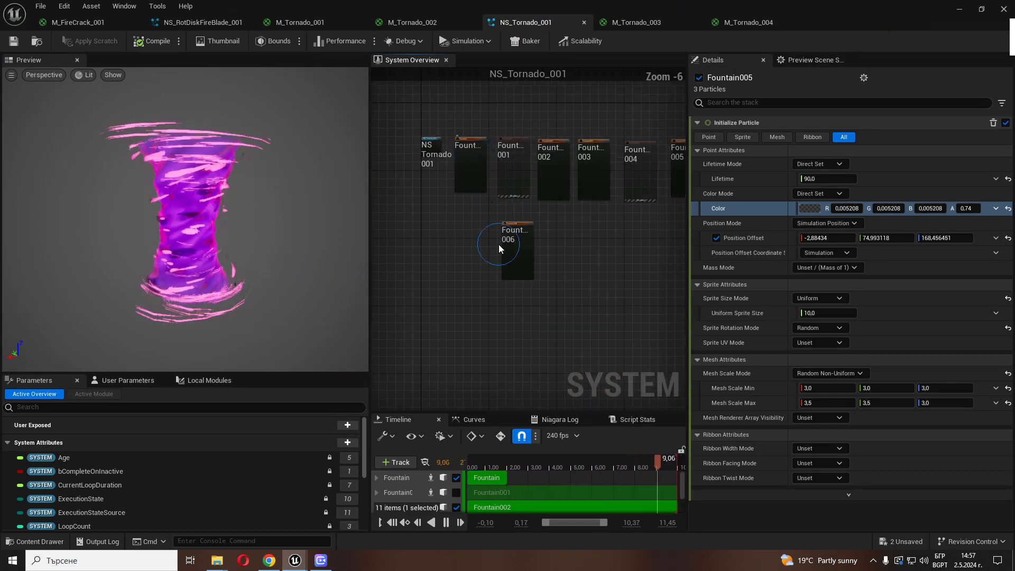
right_drag(465, 267, 451, 262)
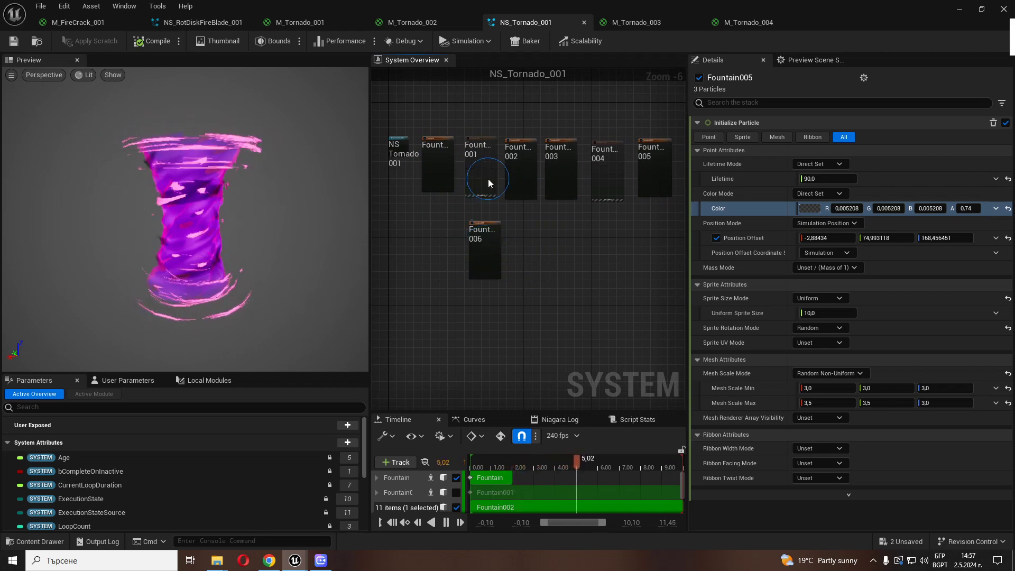
scroll(487, 178, up, 3)
click(321, 561)
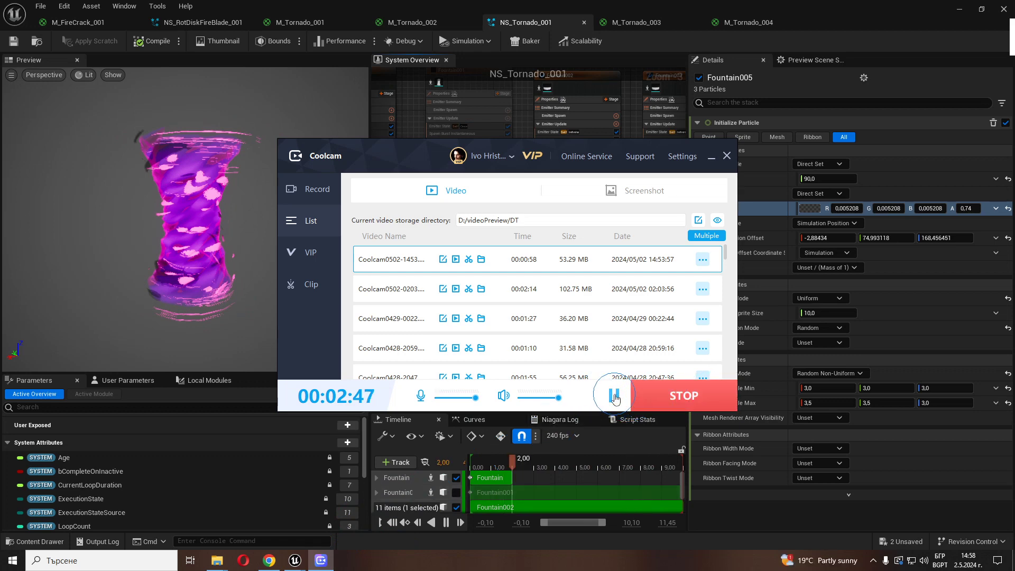
click(810, 25)
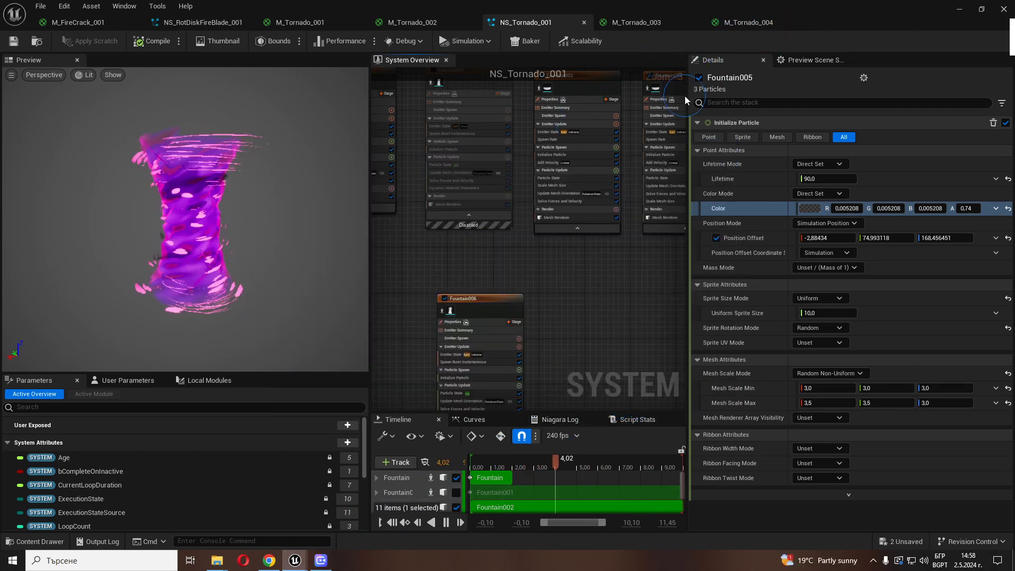
scroll(589, 291, down, 3)
scroll(588, 291, up, 3)
scroll(557, 299, down, 3)
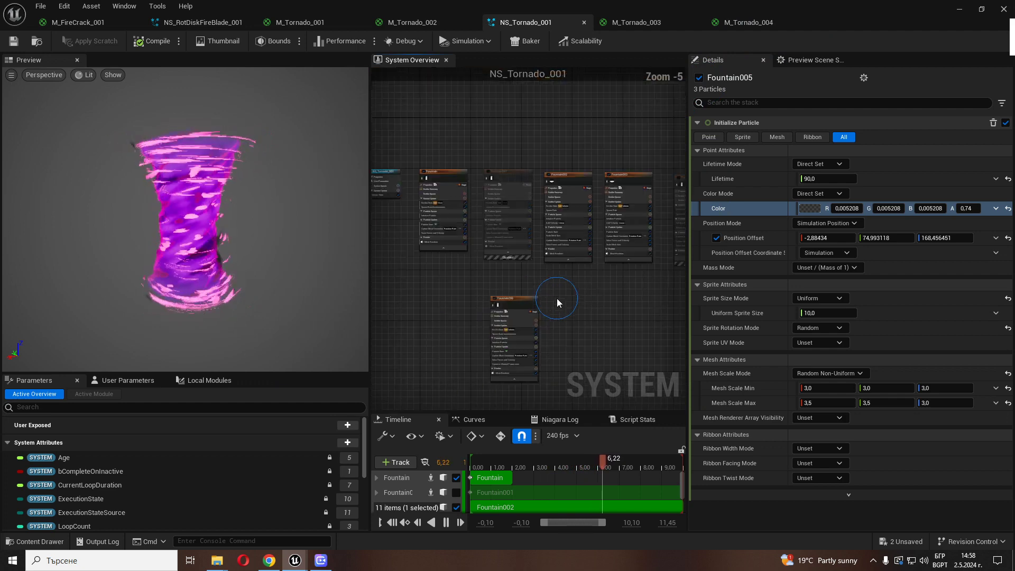
Delete the disabled Fountain001 and Fountain004 emitters from the system.
right_drag(598, 289, 571, 298)
click(522, 224)
click(505, 228)
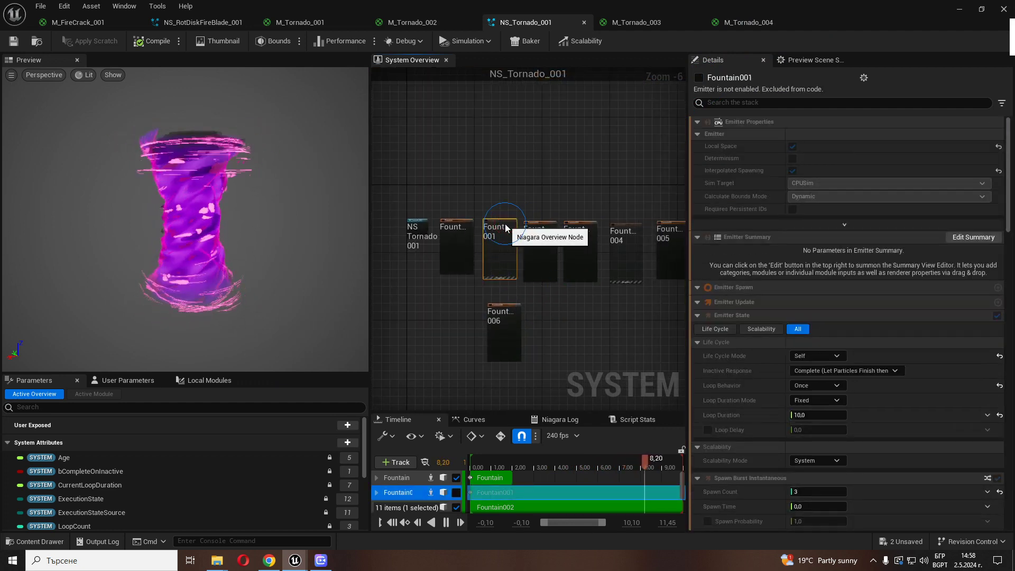
key(Delete)
click(637, 229)
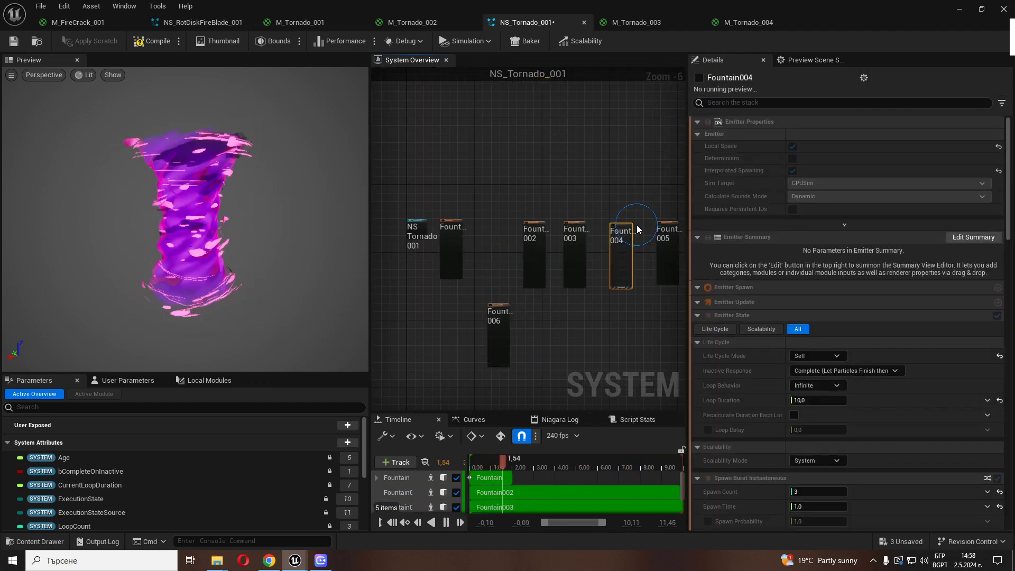
key(Delete)
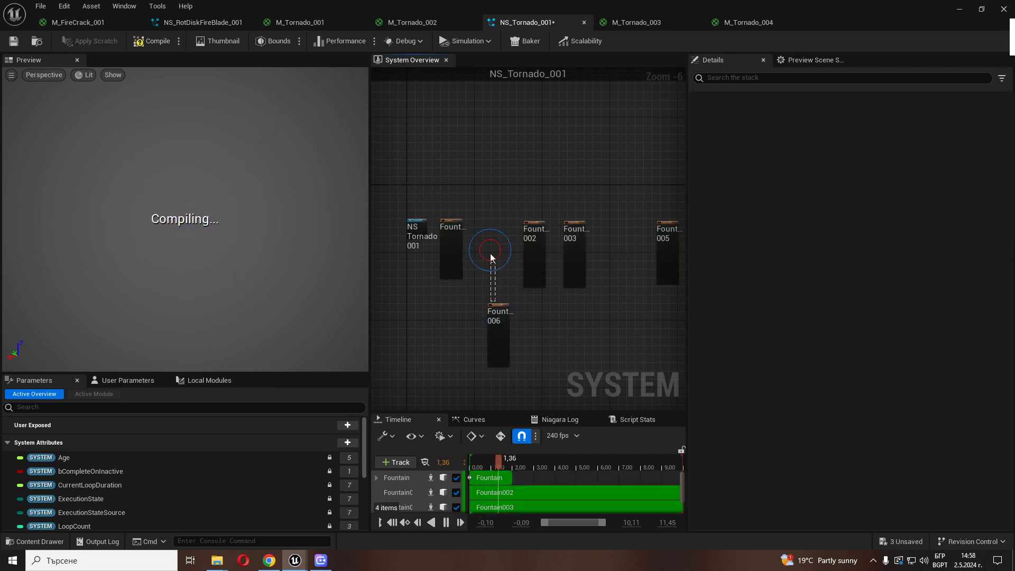
Close the gaps in the emitter row by moving Fountain006 between Fountain and Fountain002, and Fountain005 beside Fountain003.
drag(499, 306, 500, 231)
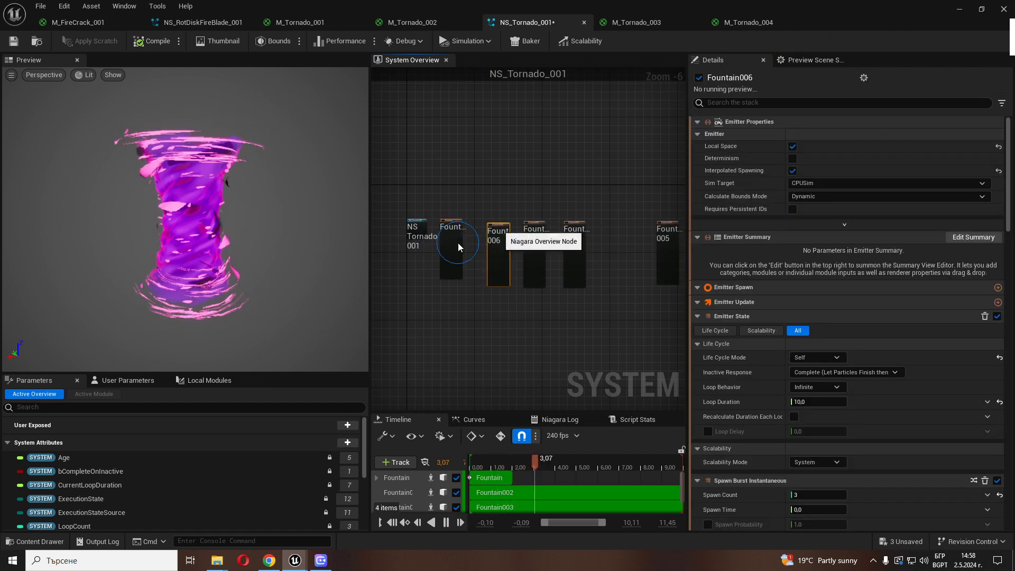
right_drag(613, 263, 586, 268)
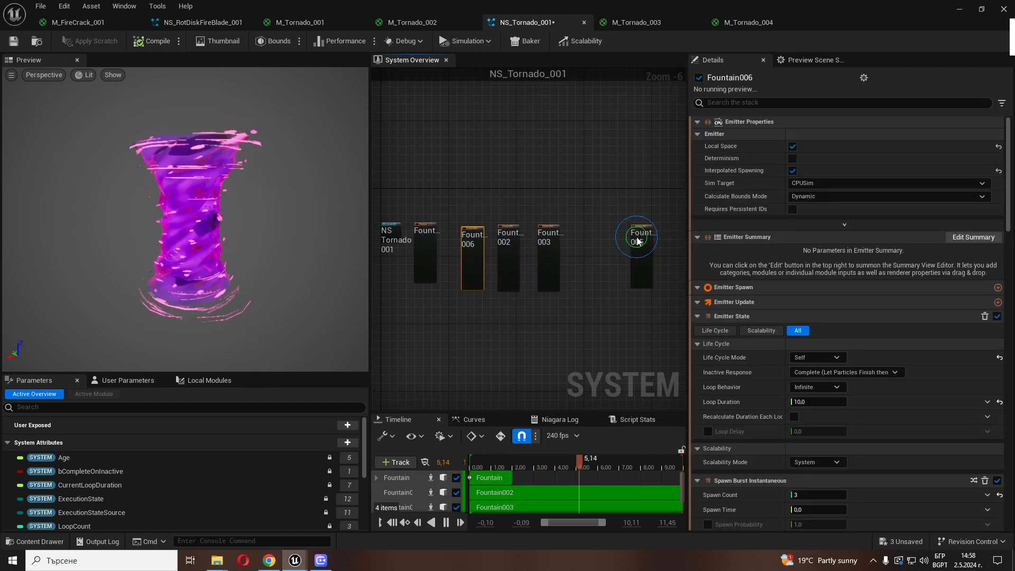
drag(642, 230, 586, 232)
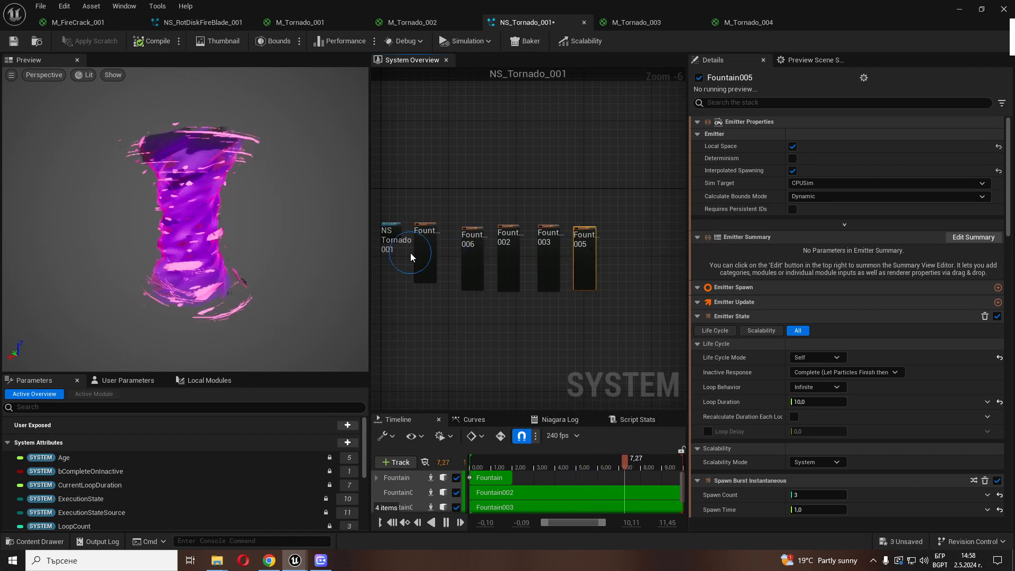
Isolate the Fountain and Fountain006 emitters one after another in the preview, and show the Mesh Renderer settings of Fountain006.
scroll(411, 258, up, 6)
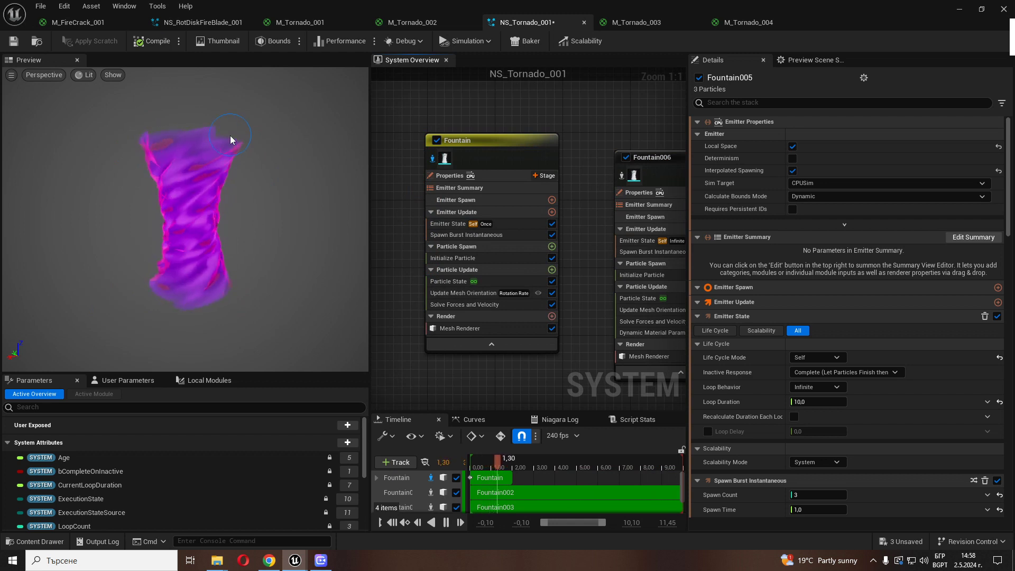
right_drag(606, 137, 534, 130)
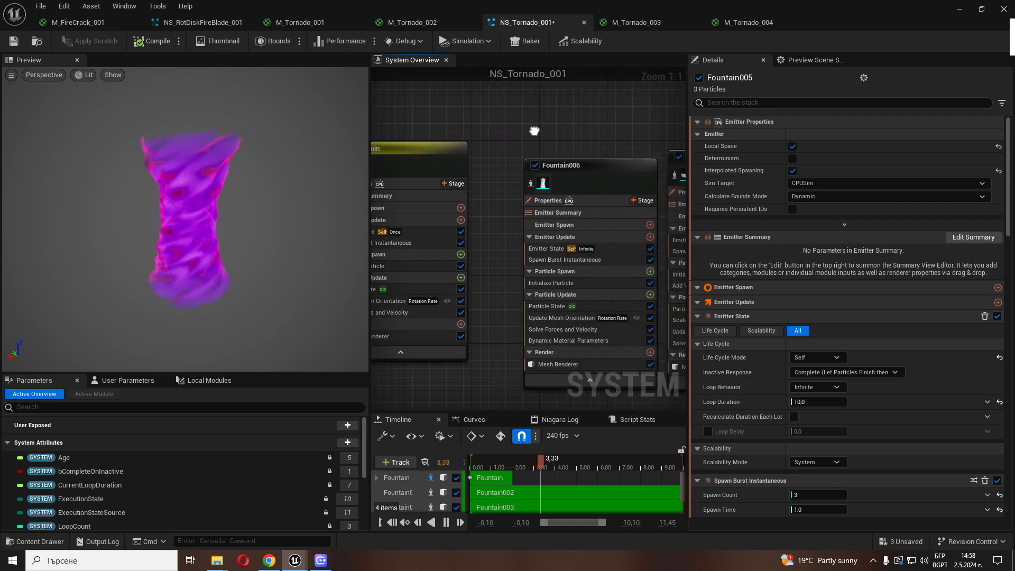
click(530, 183)
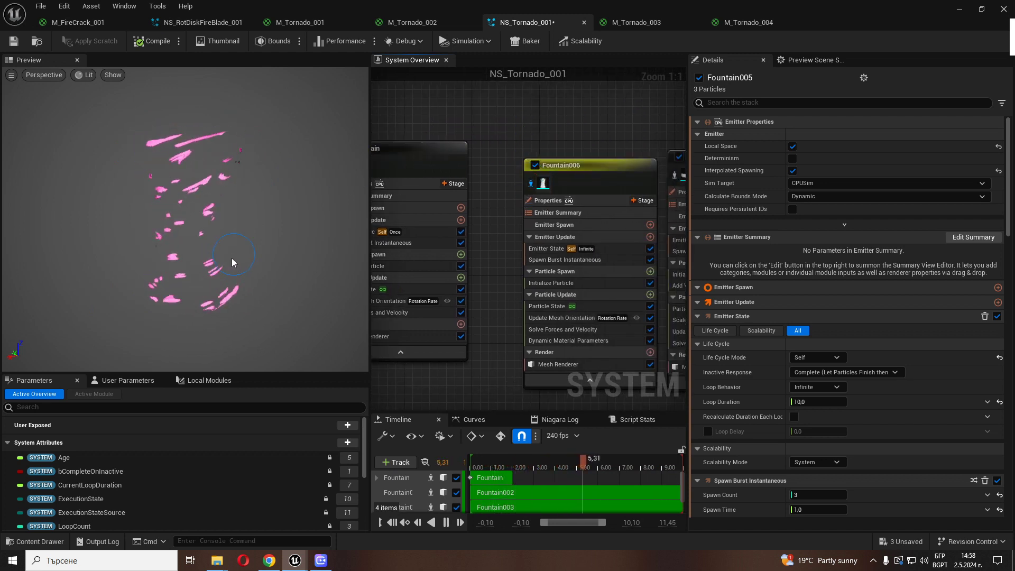
right_drag(604, 139, 510, 141)
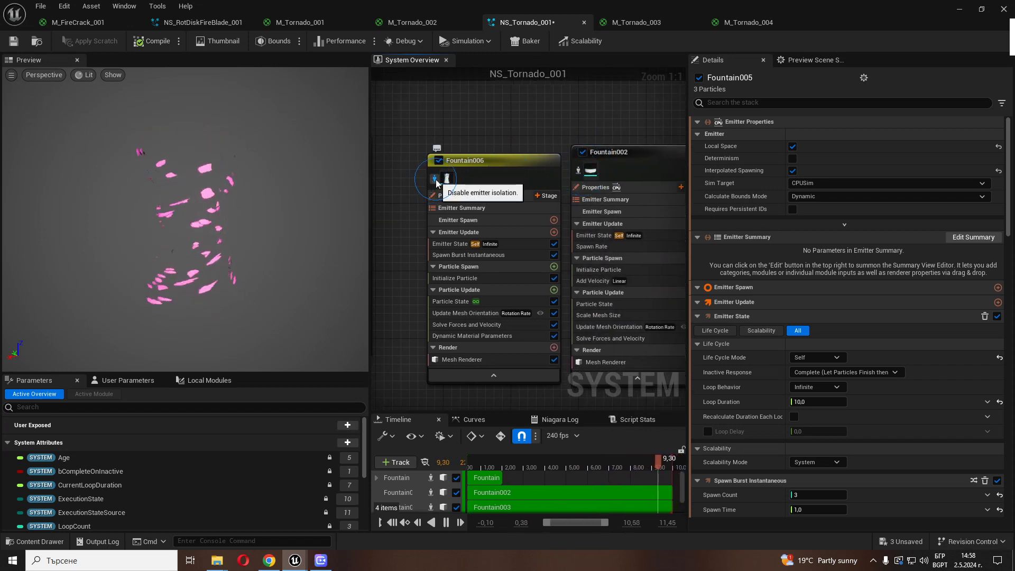
click(471, 363)
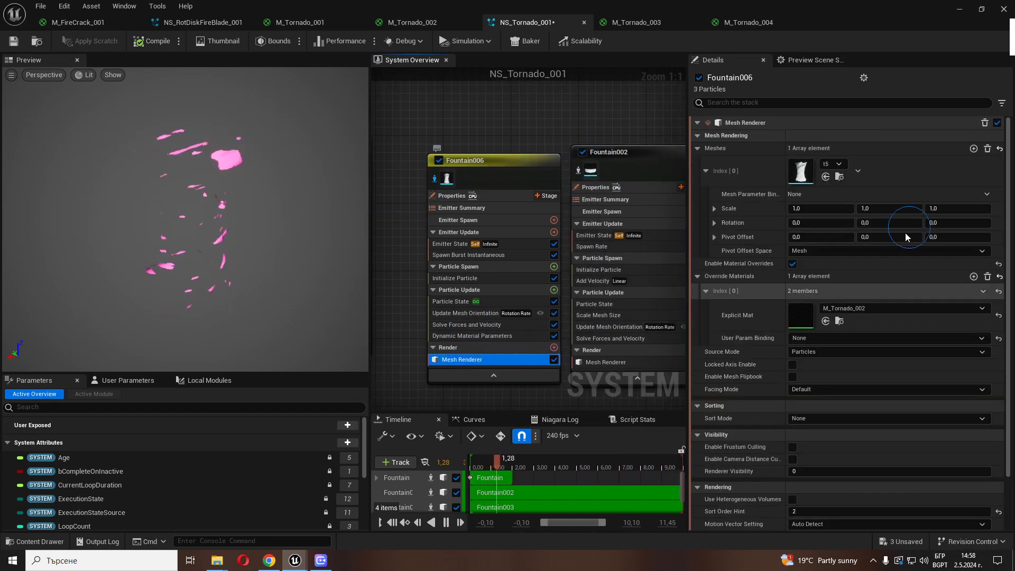
right_drag(577, 132, 443, 113)
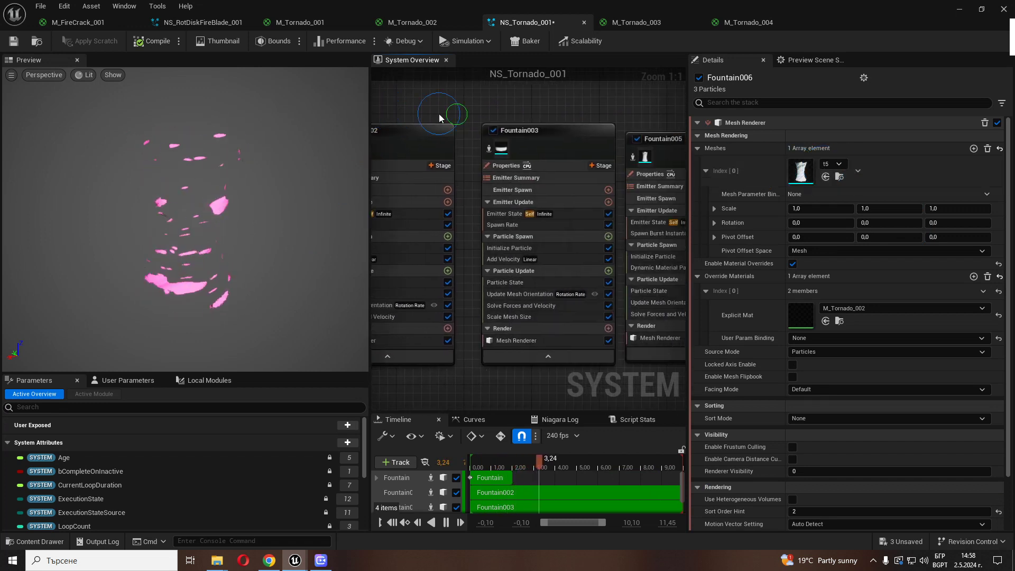
right_drag(559, 114, 440, 116)
click(320, 561)
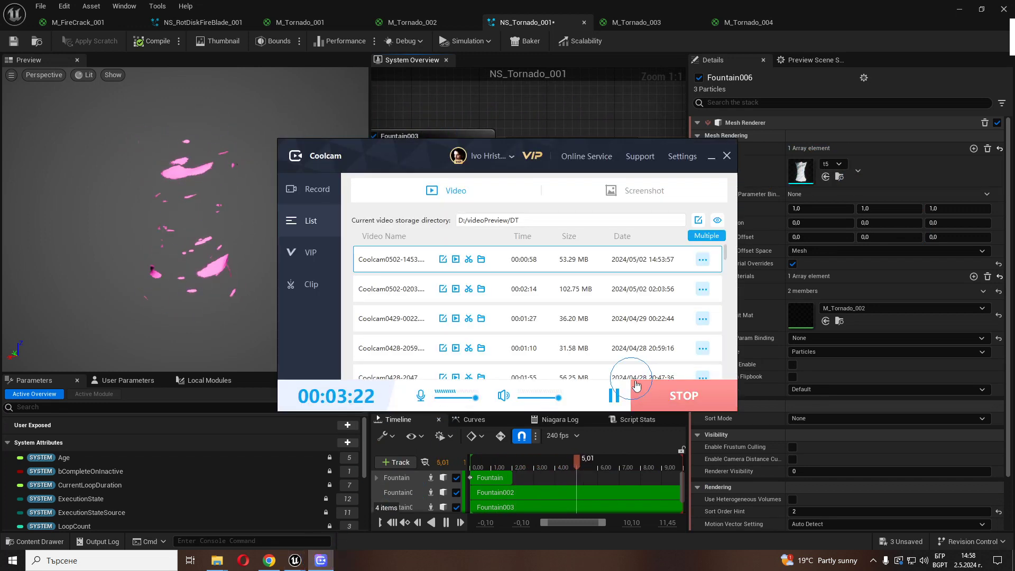
click(833, 6)
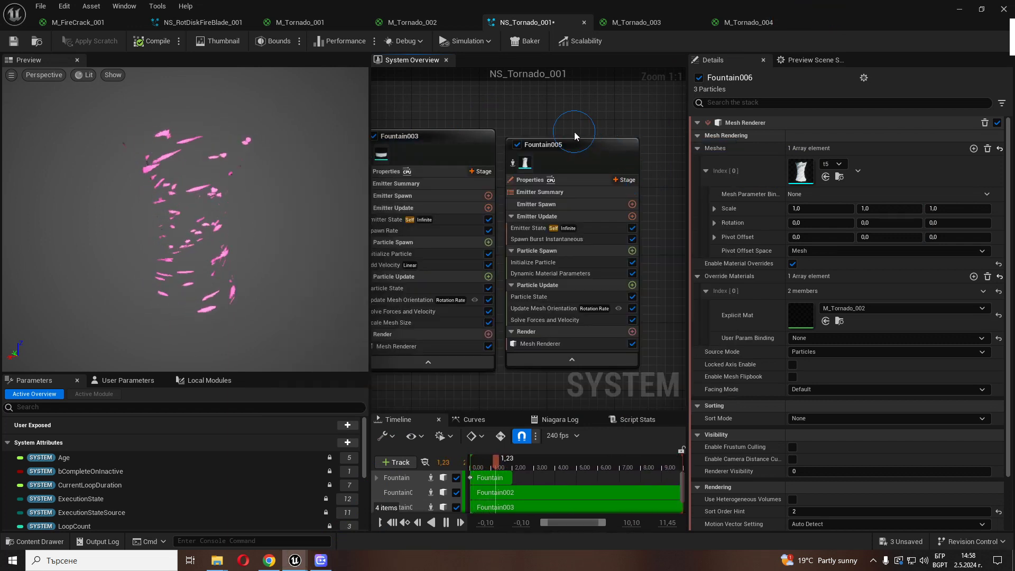
Review the Mesh Renderer settings of the Fountain005 and Fountain003 emitters, including their meshes and override materials.
right_drag(443, 116, 416, 108)
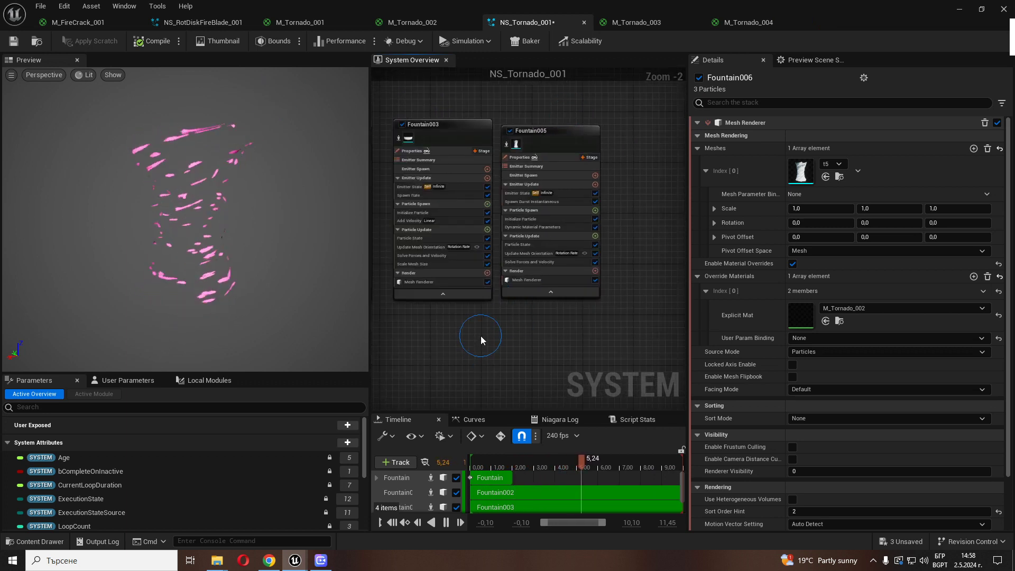
click(531, 280)
scroll(514, 273, up, 2)
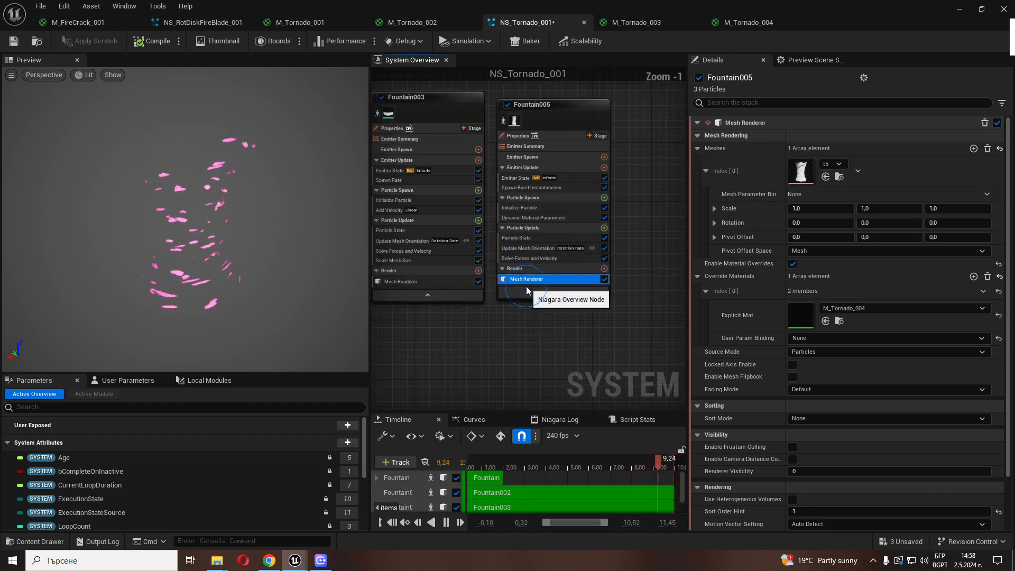
click(408, 282)
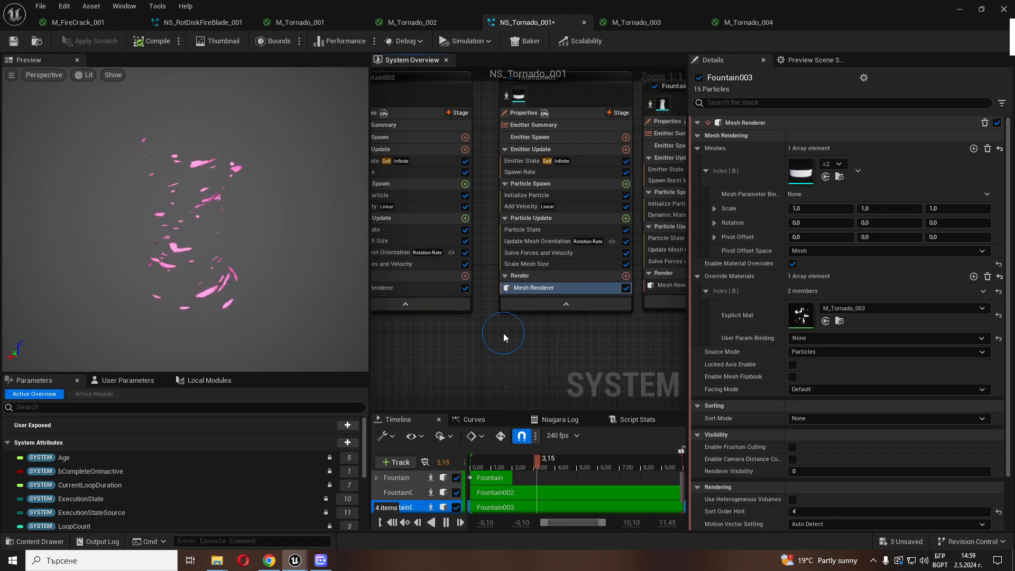
click(771, 171)
Isolate the Fountain002 emitter in the preview and show its Mesh Renderer settings.
right_drag(461, 372, 616, 369)
right_drag(478, 352, 571, 373)
click(494, 180)
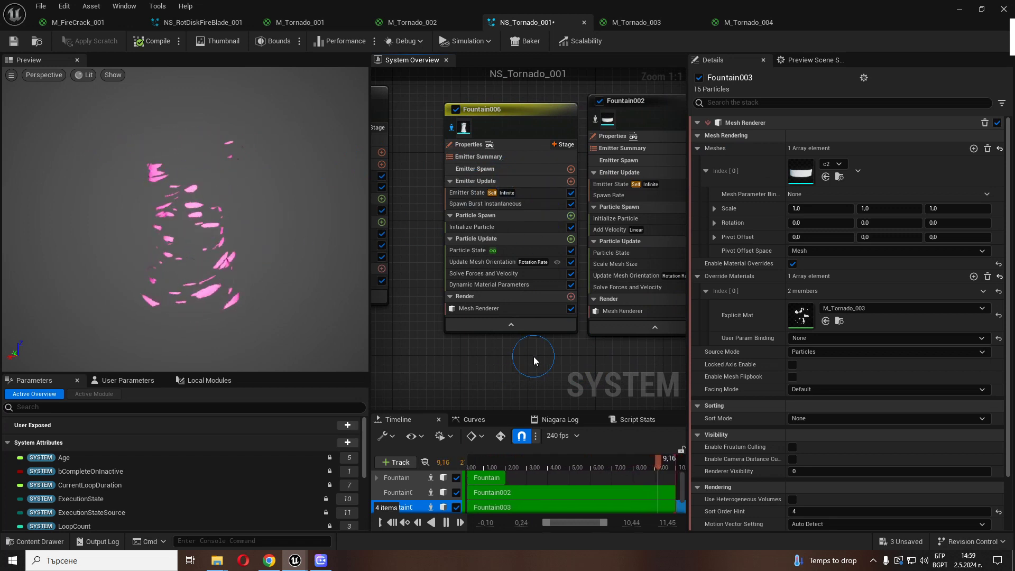
right_drag(534, 356, 485, 359)
click(545, 122)
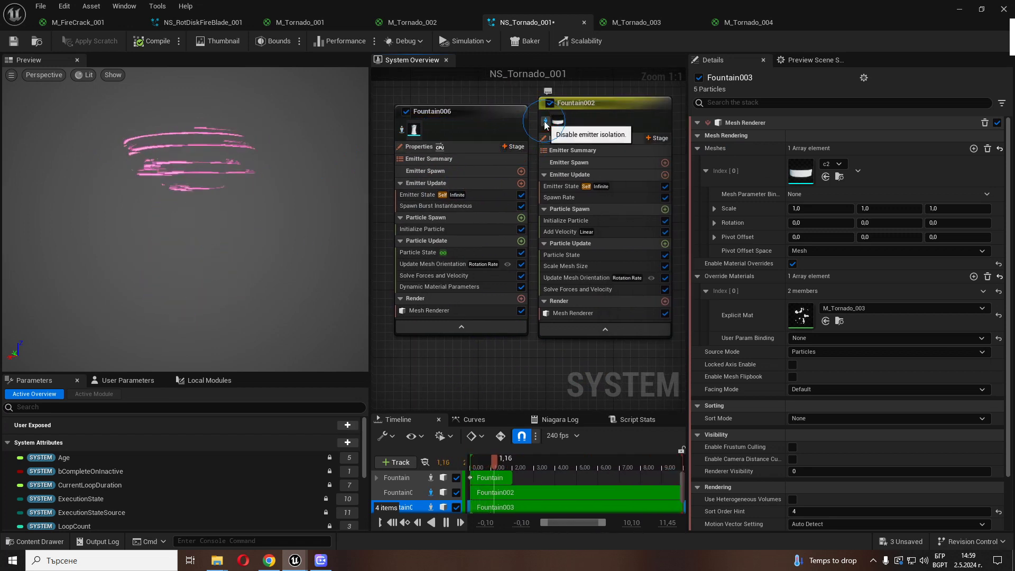
click(218, 243)
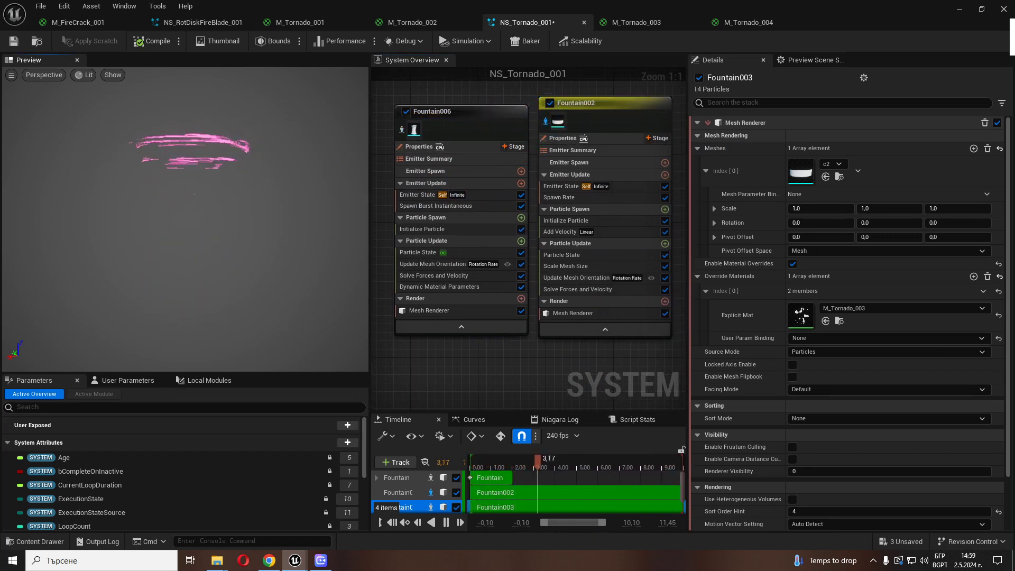
click(586, 314)
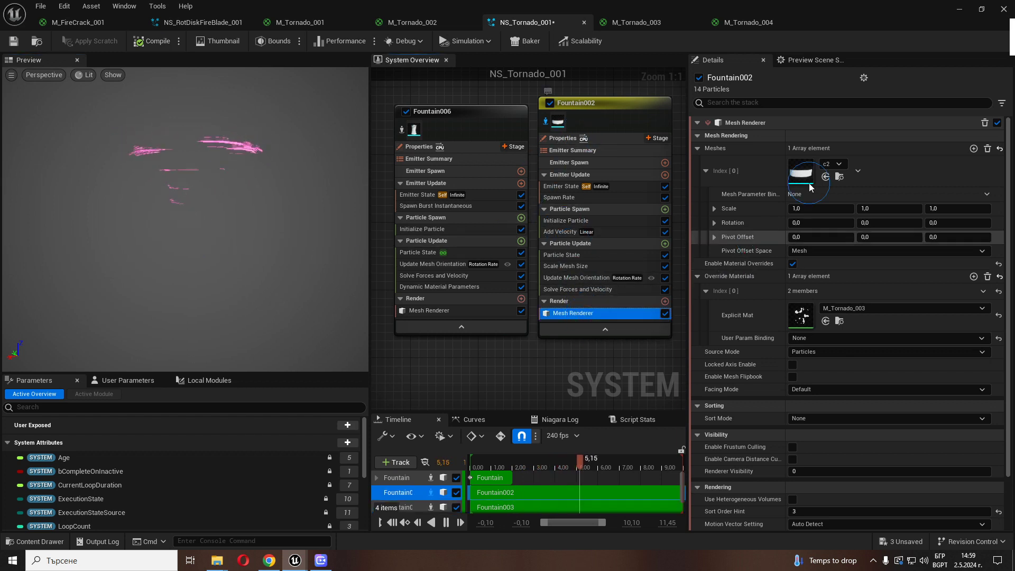
Open the c2 static mesh used by Fountain002, examine its curved strip from several angles, and return to the NS_Tornado_001 system.
click(815, 177)
click(846, 179)
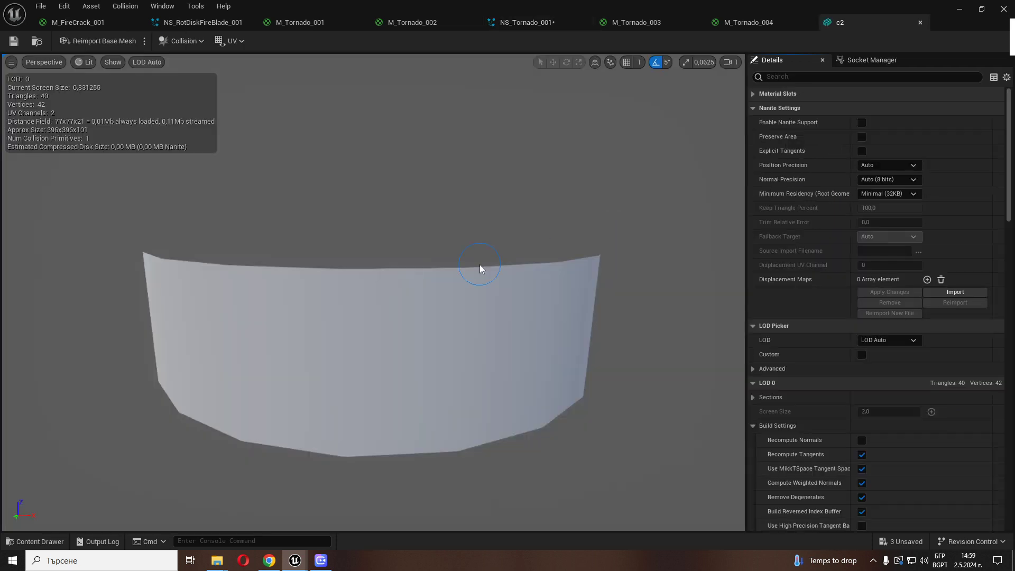
drag(480, 264, 448, 296)
right_drag(480, 264, 476, 288)
key(s)
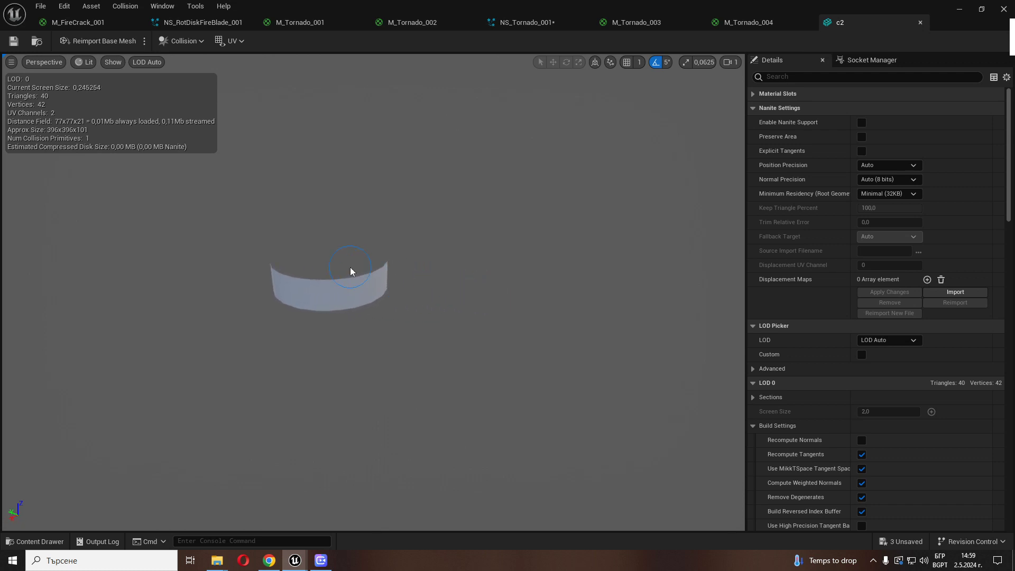
key(w)
right_drag(350, 272, 322, 254)
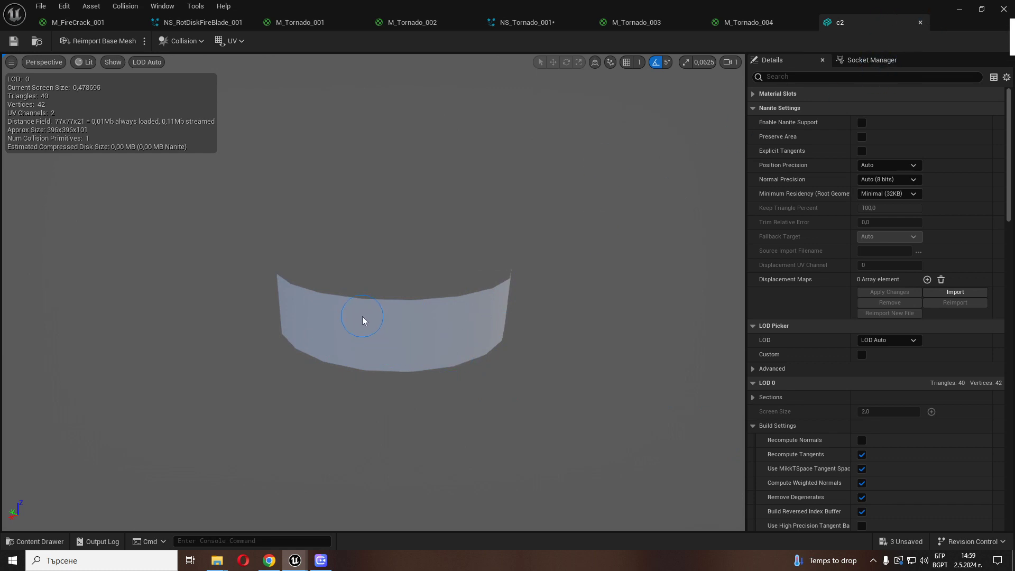
click(920, 23)
click(511, 15)
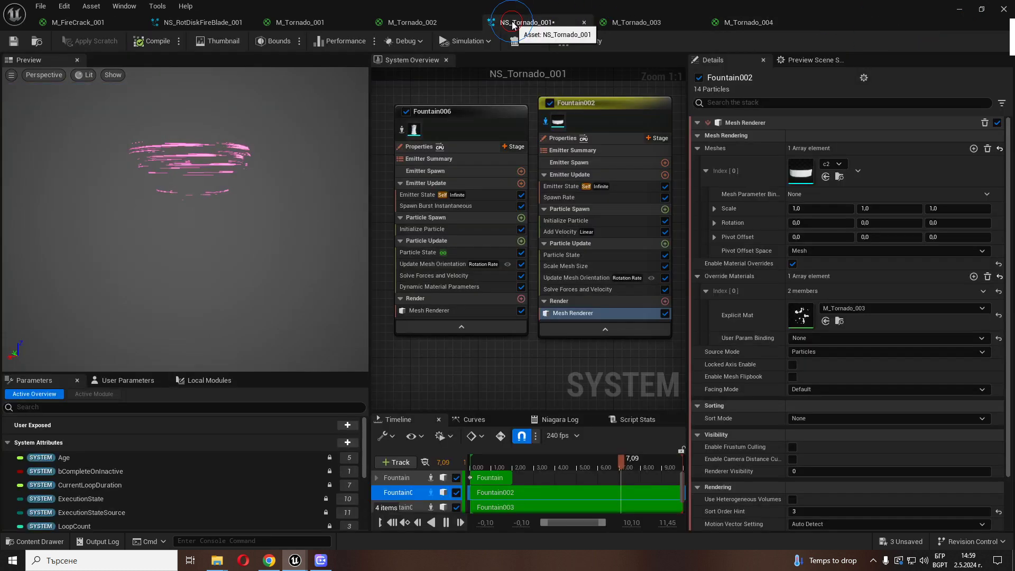
Isolate the Fountain003 and Fountain005 emitters one after another to preview each layer alone.
right_drag(583, 348, 686, 383)
right_drag(591, 109, 401, 107)
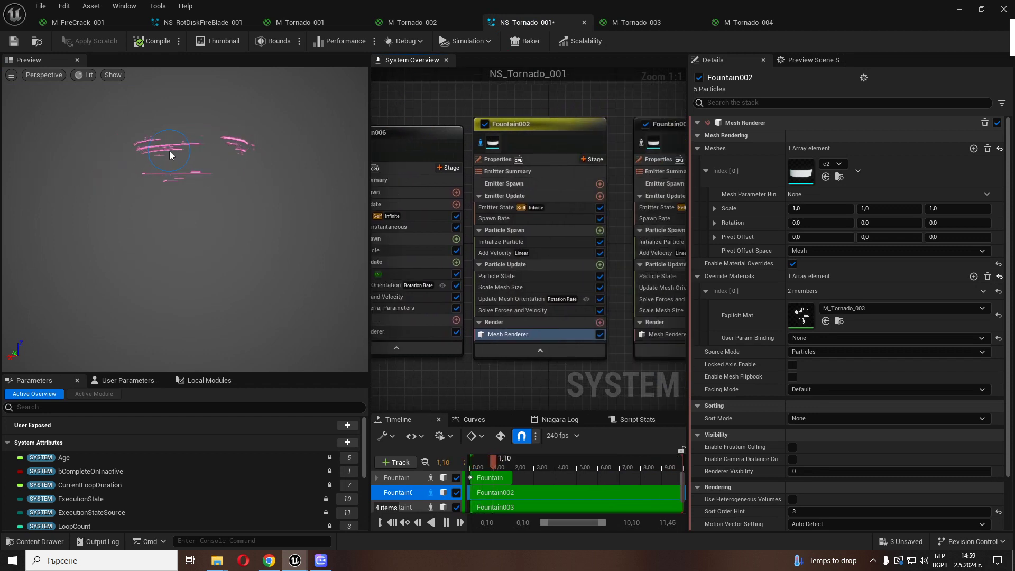
right_drag(604, 106, 523, 108)
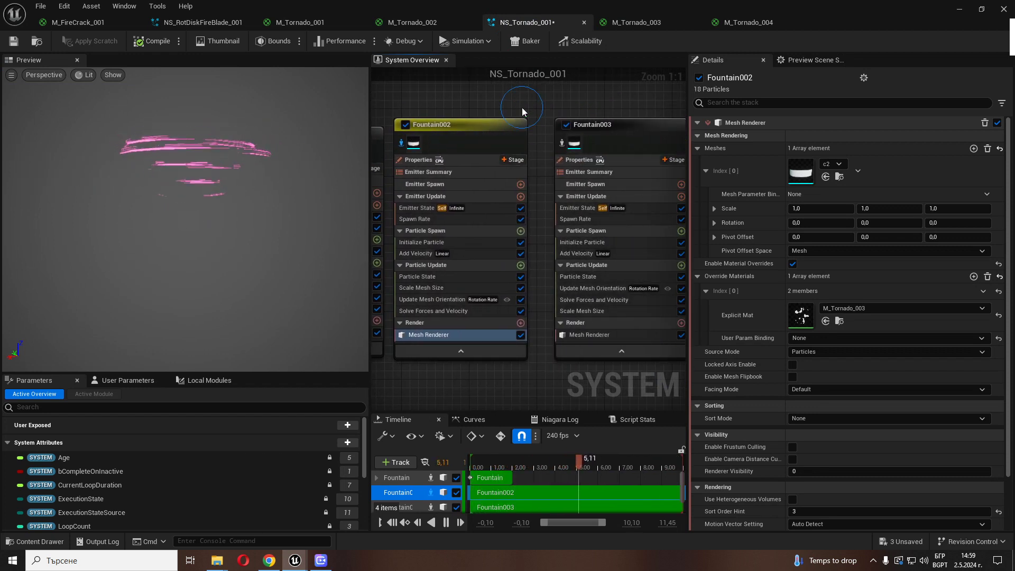
click(563, 144)
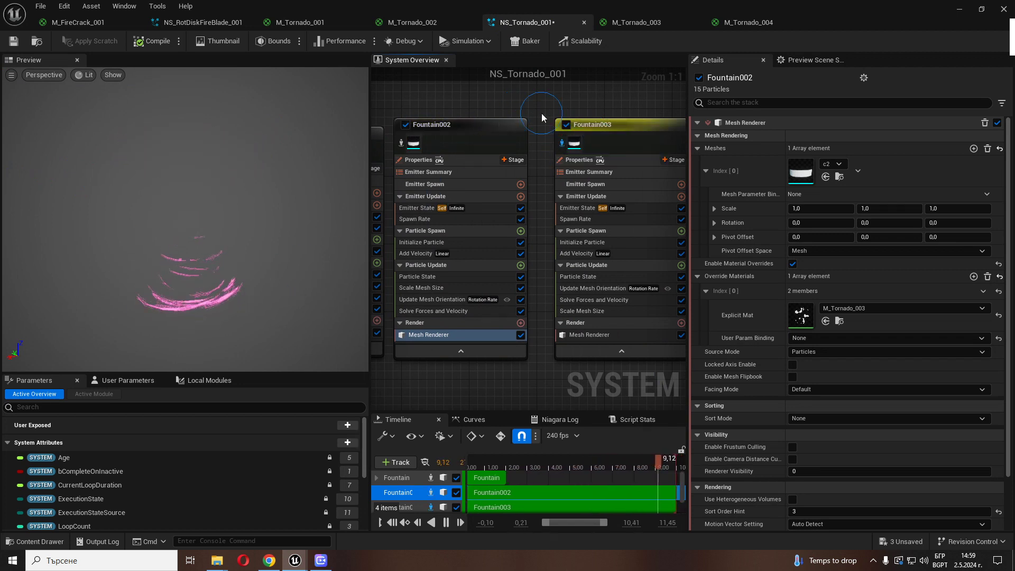
right_drag(630, 107, 408, 111)
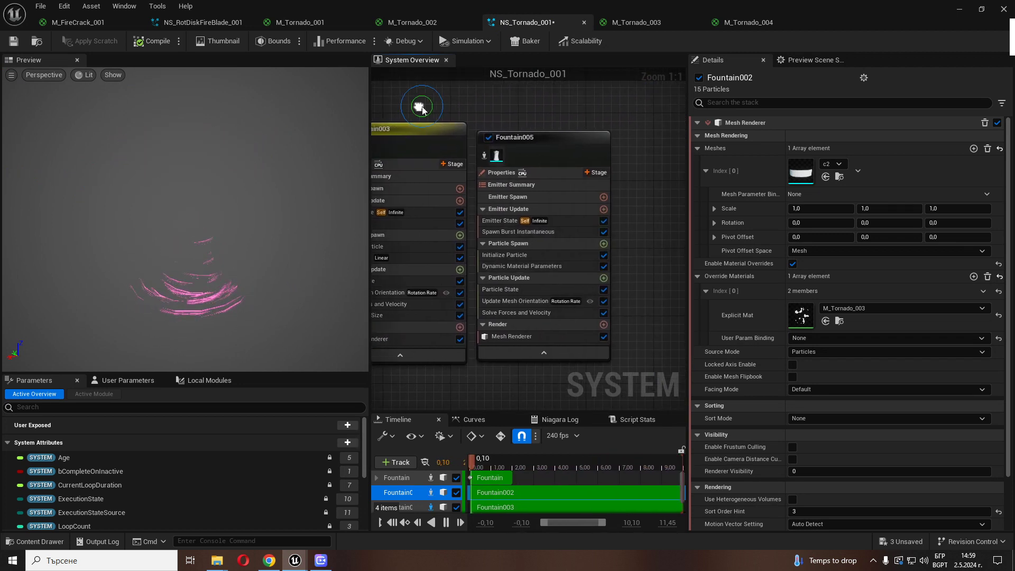
click(484, 156)
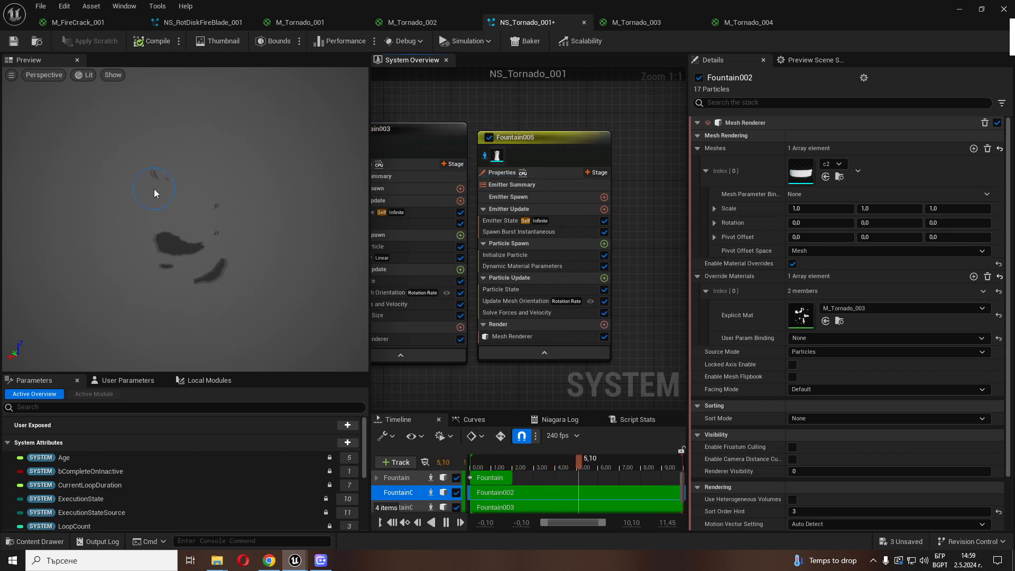
Open the M_Tornado_001 material and survey its node graph, from the noise texture and Fresnel branches through to the material output.
scroll(642, 303, down, 6)
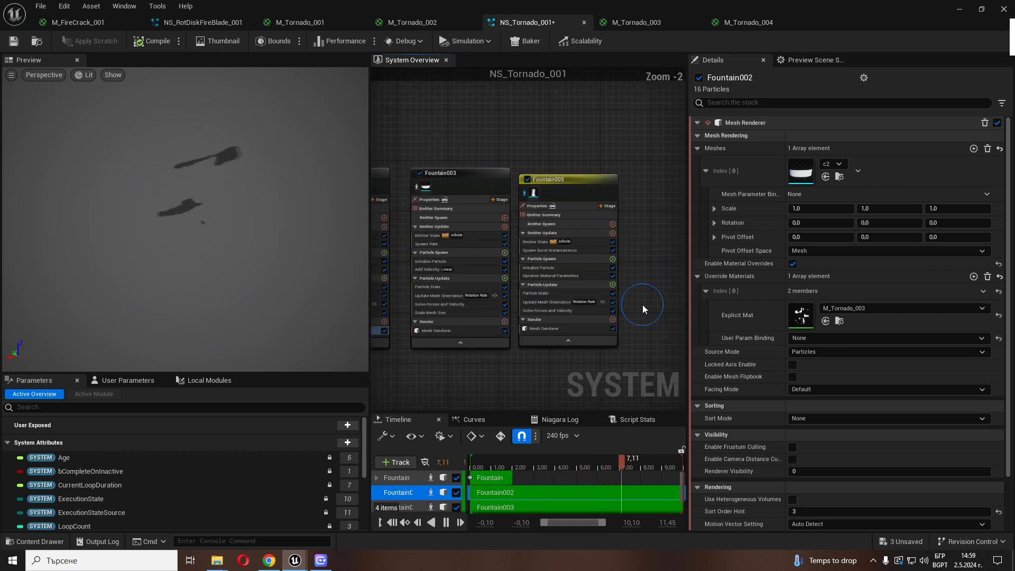
right_drag(496, 332, 480, 316)
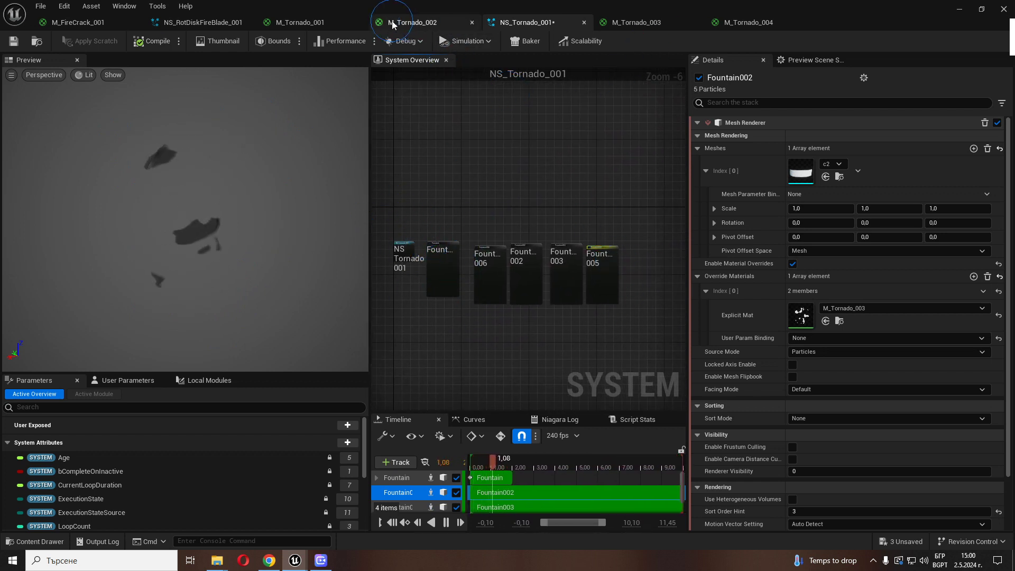
click(303, 24)
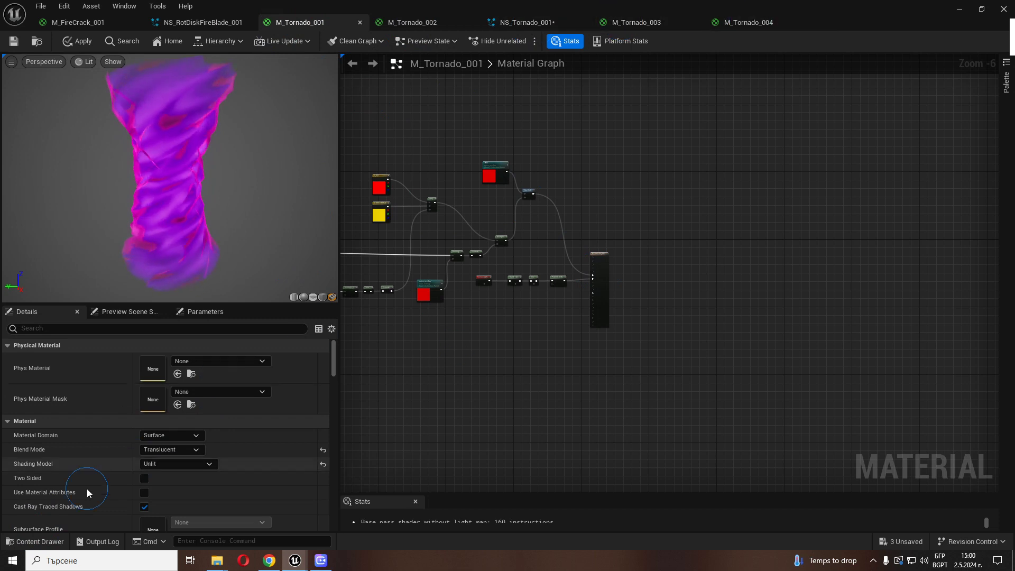
scroll(483, 351, down, 2)
right_drag(467, 353, 575, 397)
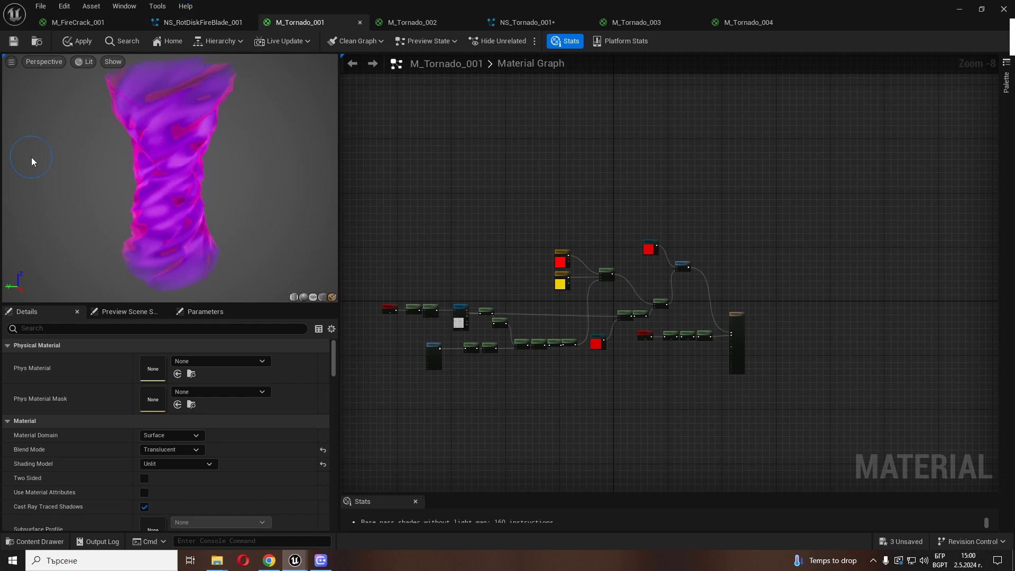
scroll(603, 271, up, 3)
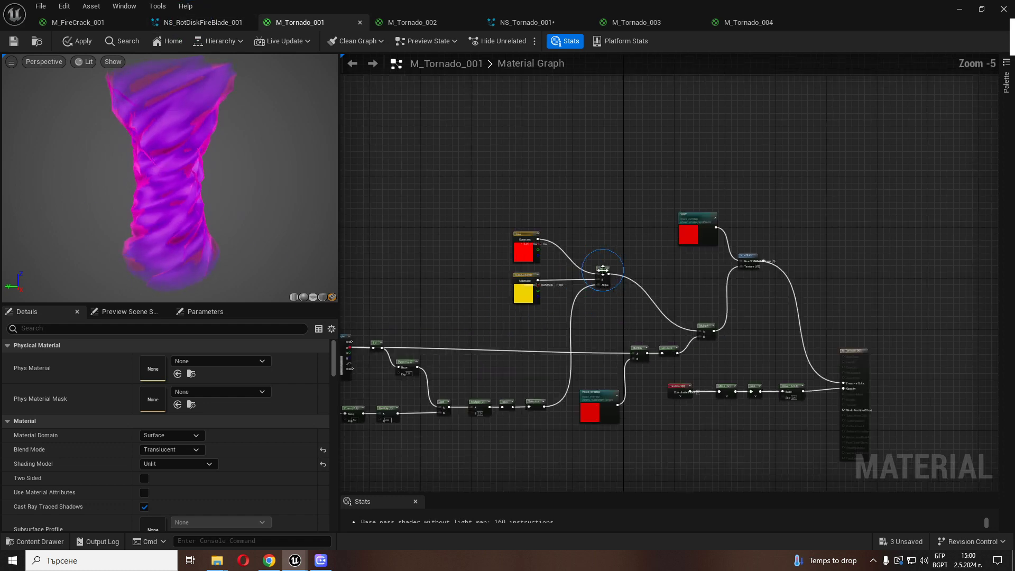
right_drag(446, 320, 625, 286)
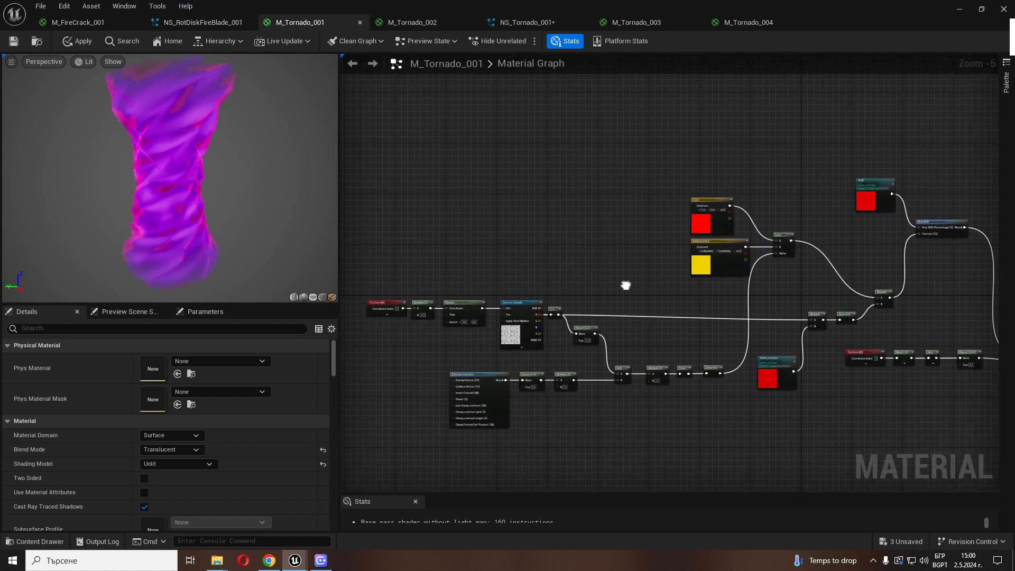
scroll(497, 365, up, 3)
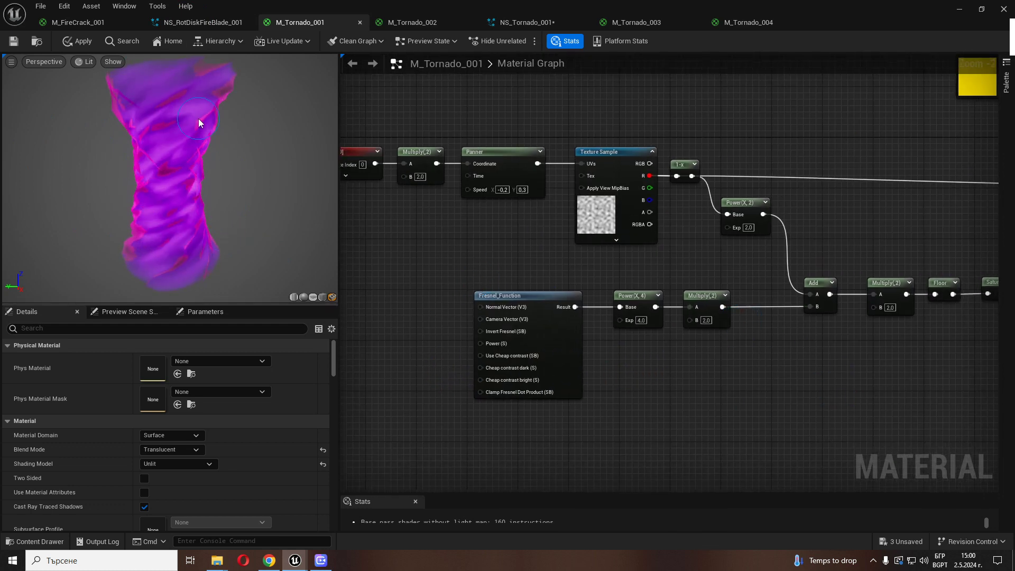
Preview the Multiply node that follows the Fresnel function's Power node on the tornado mesh, and trace the nodes around it.
right_click(702, 295)
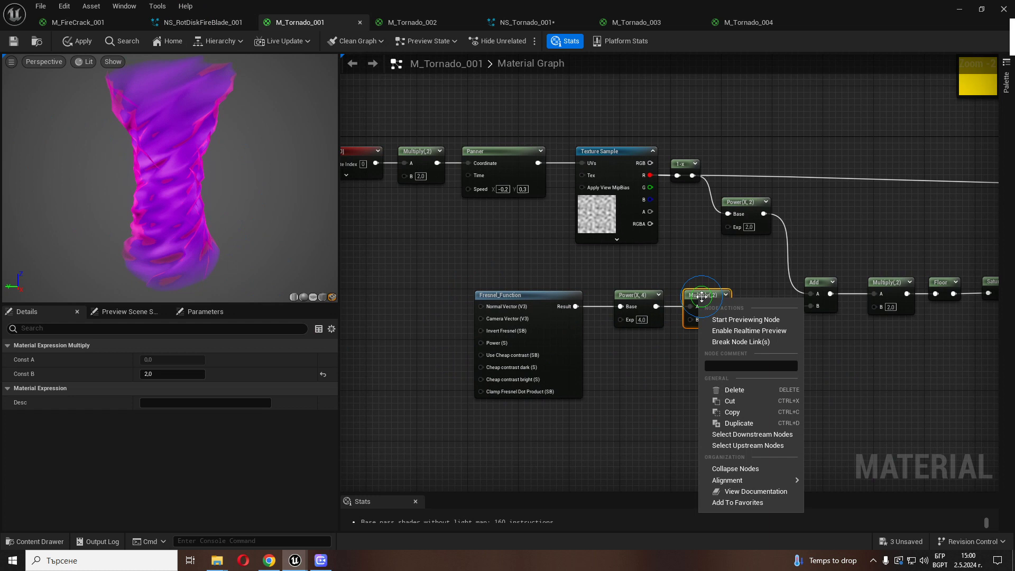
click(734, 320)
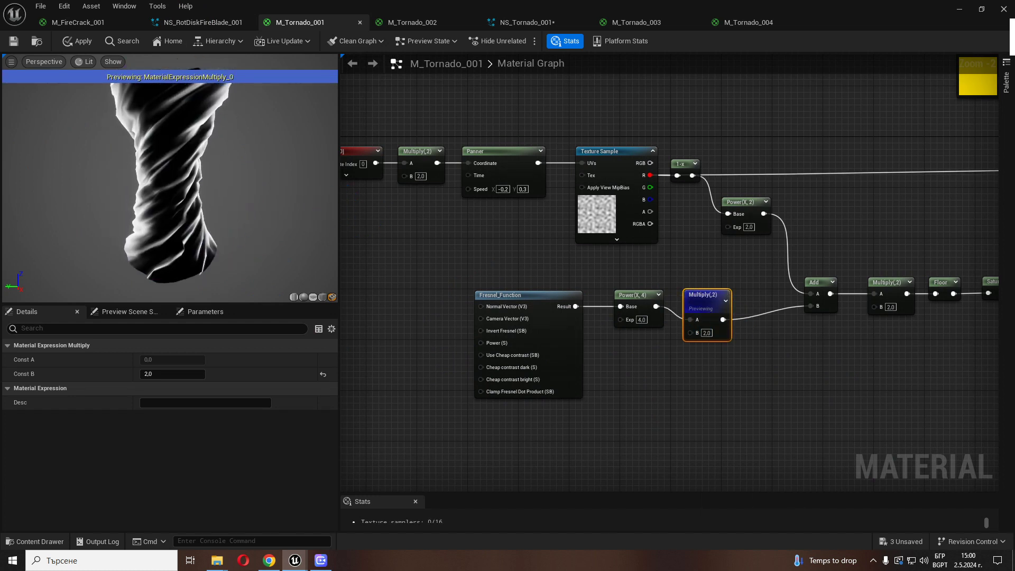
click(325, 294)
right_drag(418, 225, 533, 285)
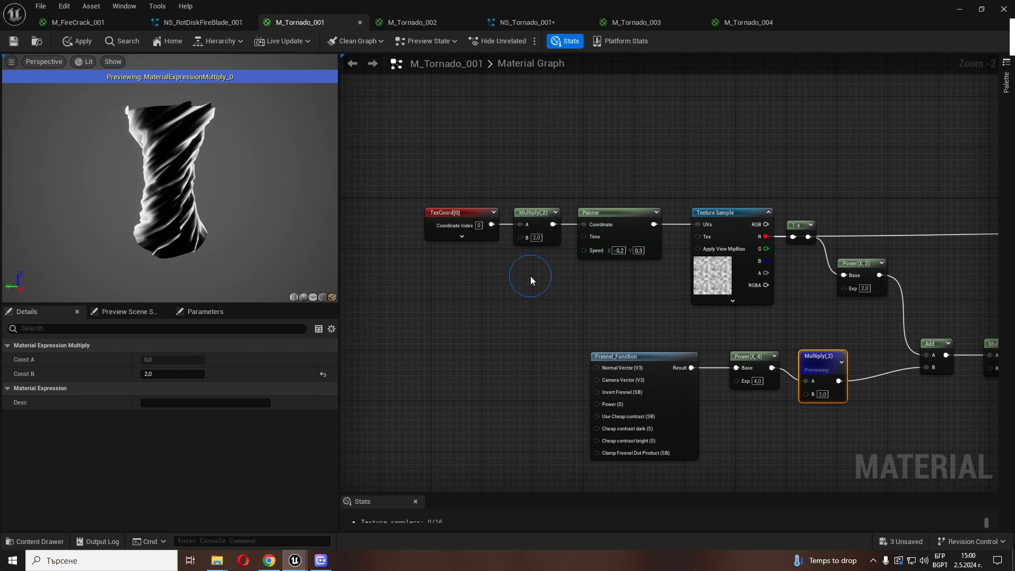
right_drag(674, 294, 511, 266)
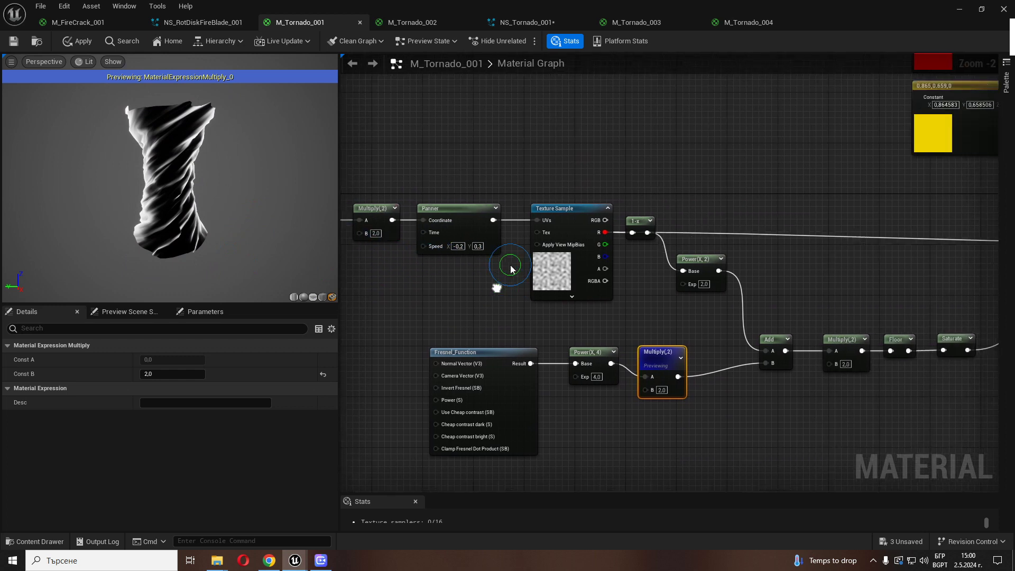
Inspect the Texture Sample node's settings, including its Noise_19 texture.
click(561, 210)
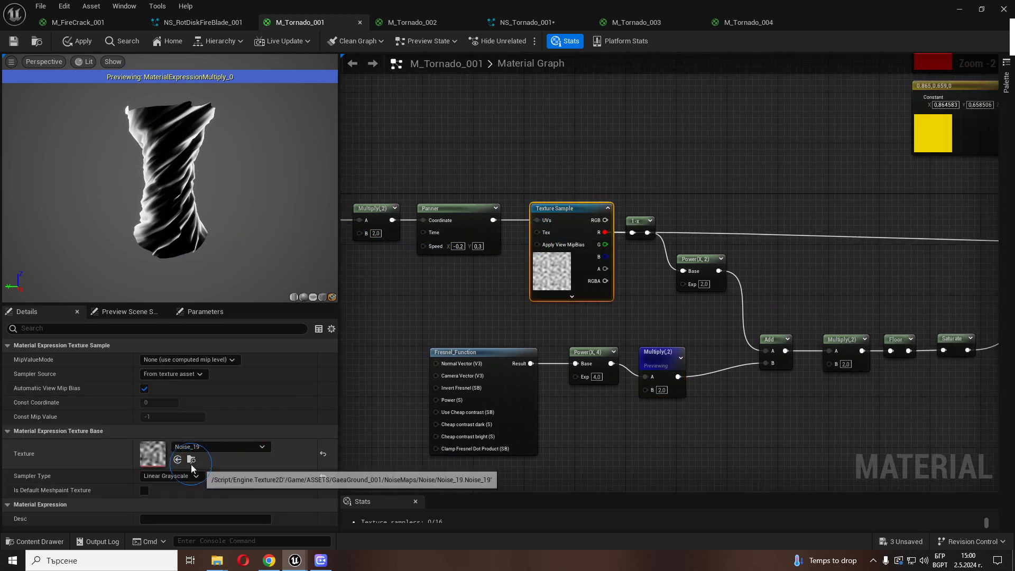
click(158, 463)
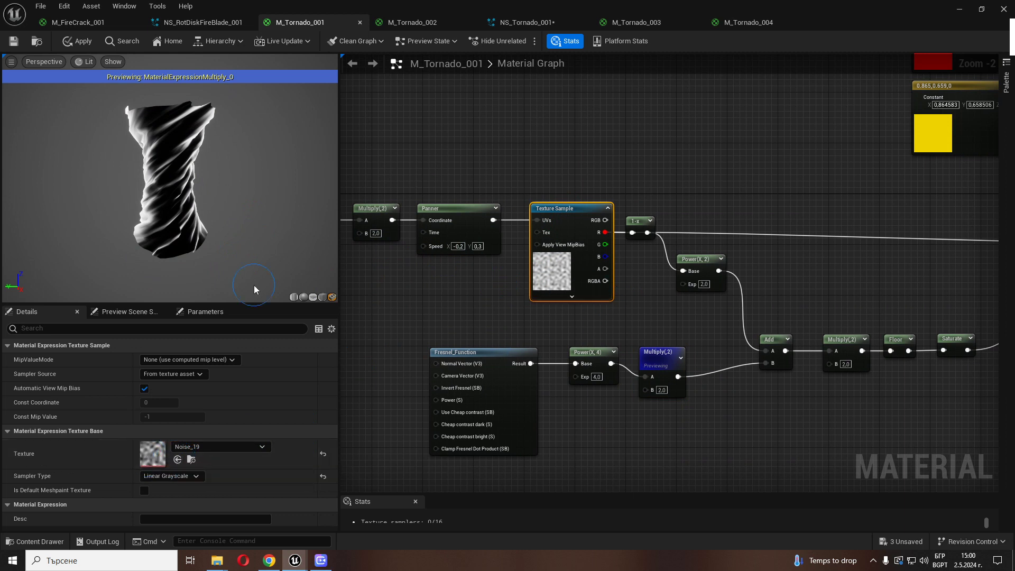
right_drag(819, 201, 679, 227)
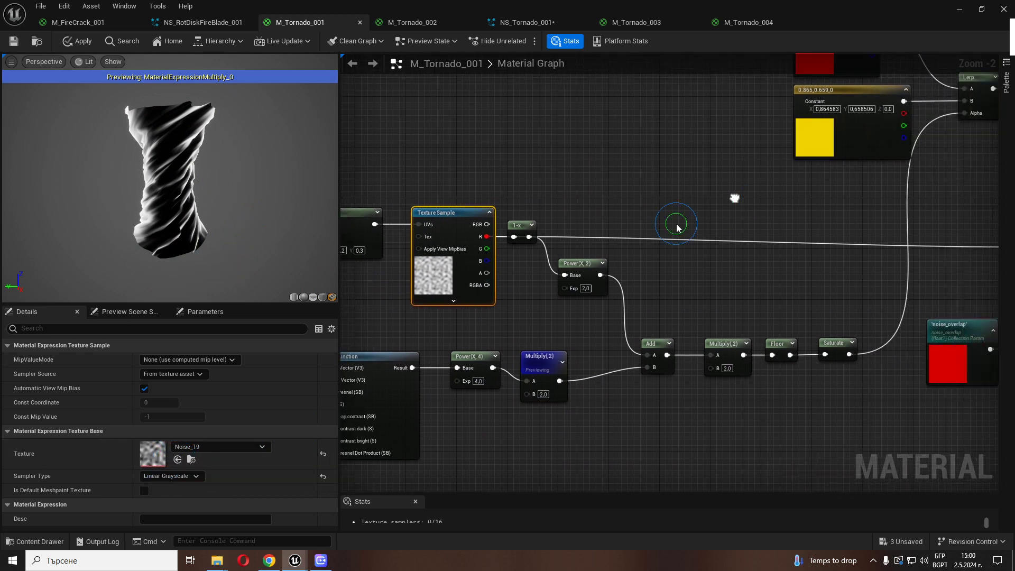
Preview the noise branch's Power node on the mesh, and follow the graph to the noise_overlap collection parameter and its Multiply node.
right_click(576, 270)
click(608, 277)
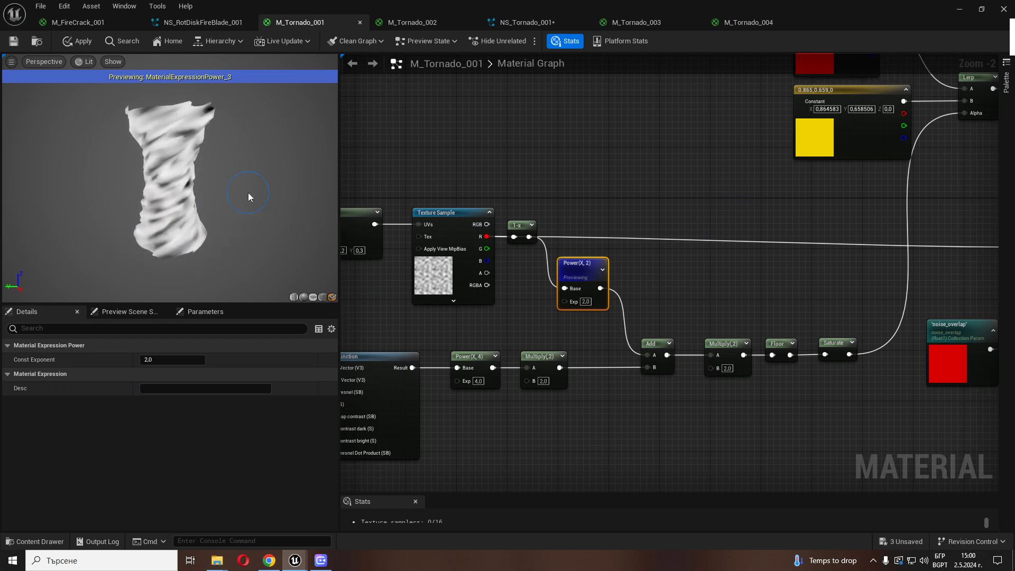
right_drag(858, 251, 693, 233)
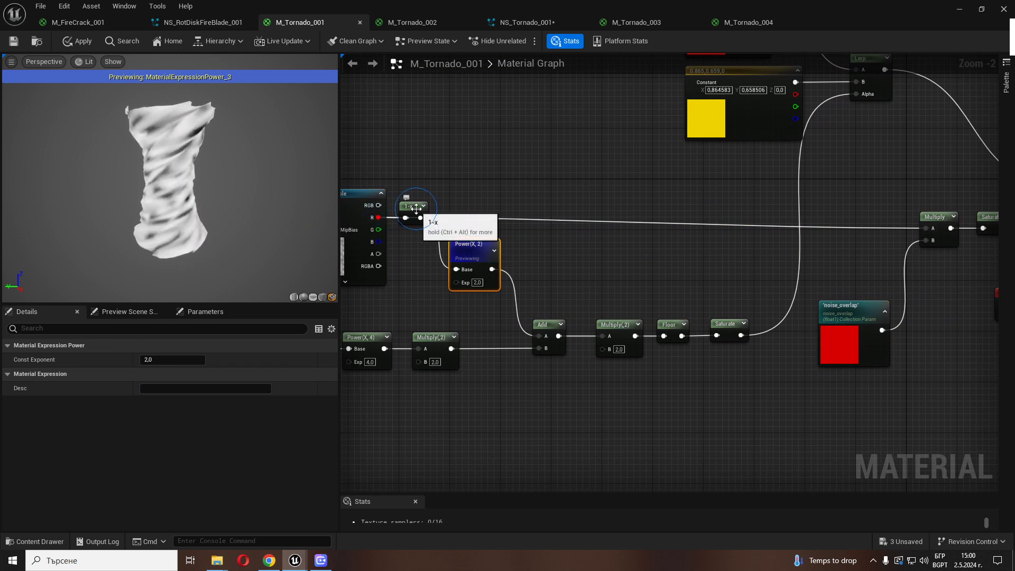
right_drag(741, 227, 619, 227)
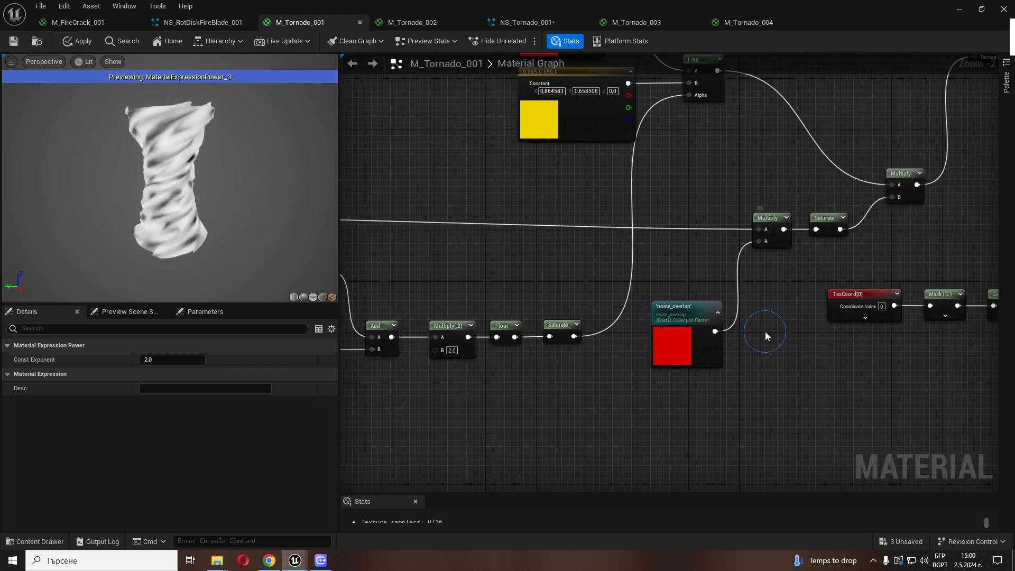
right_drag(767, 335, 681, 297)
scroll(598, 299, up, 2)
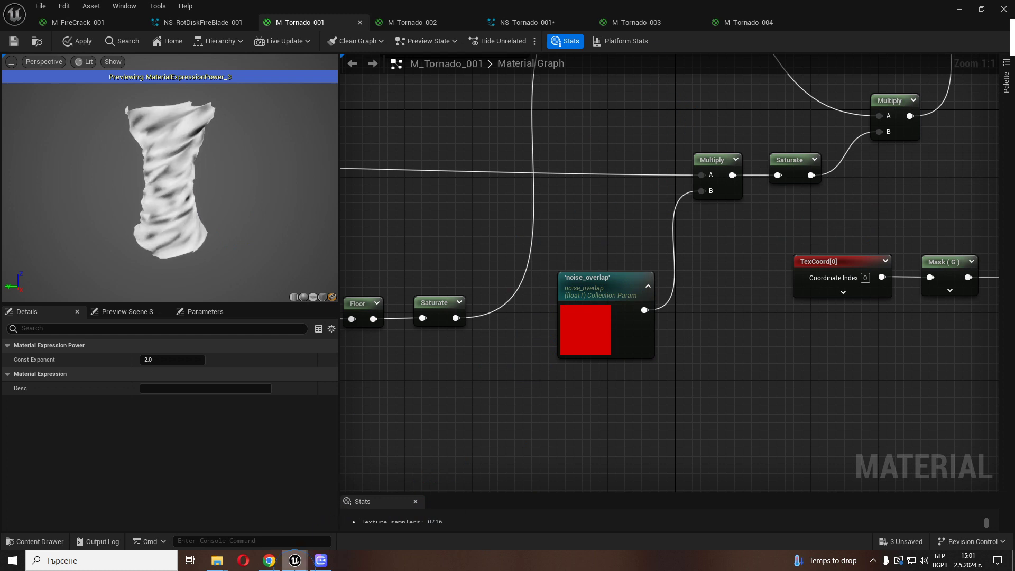
Review the noise_overlap collection's parameters, and find the Material Parameter Collection asset type for the Tornado folder without creating one.
mouse_move(294, 559)
click(286, 523)
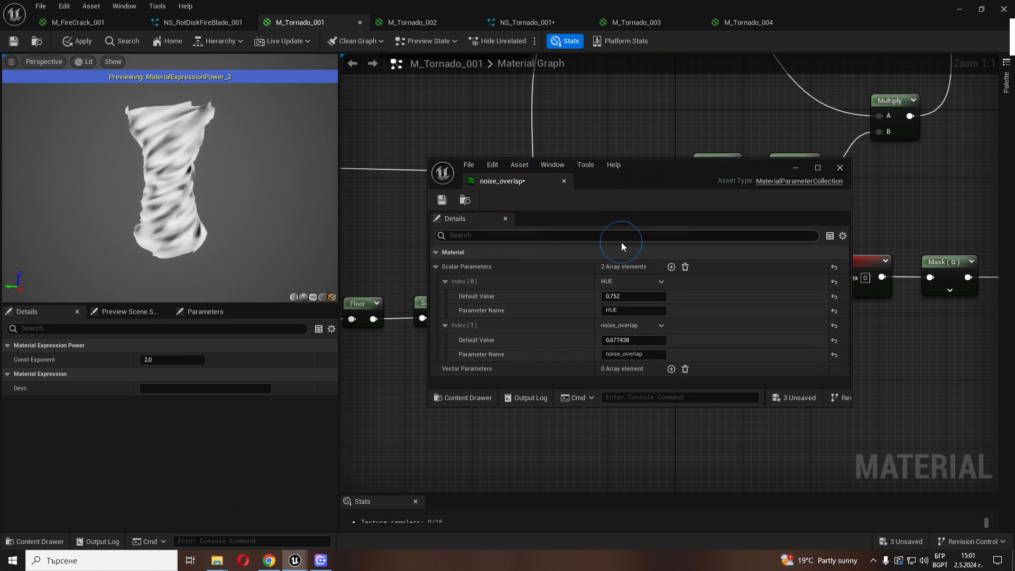
click(37, 541)
click(37, 541)
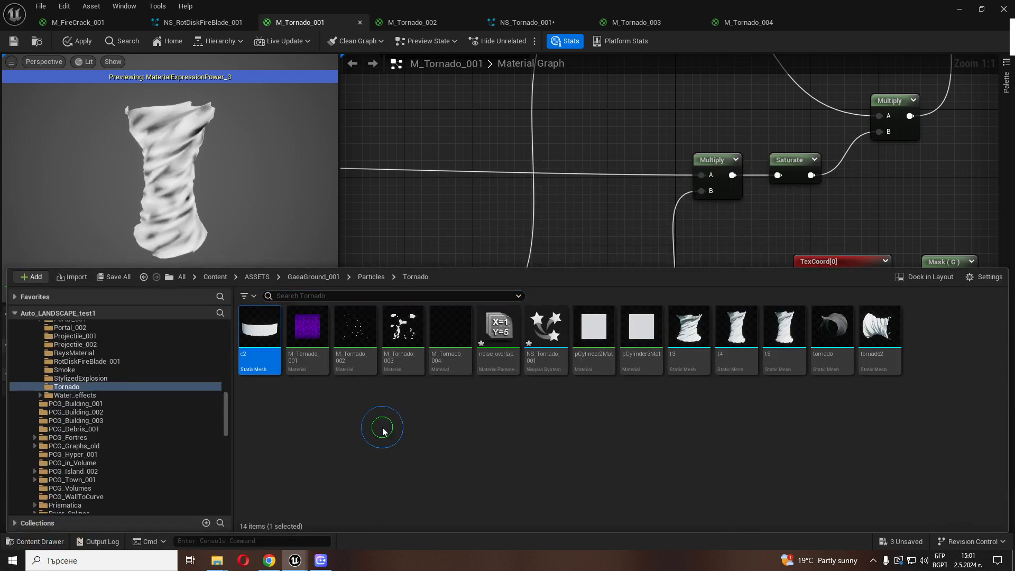
right_click(383, 431)
mouse_move(422, 313)
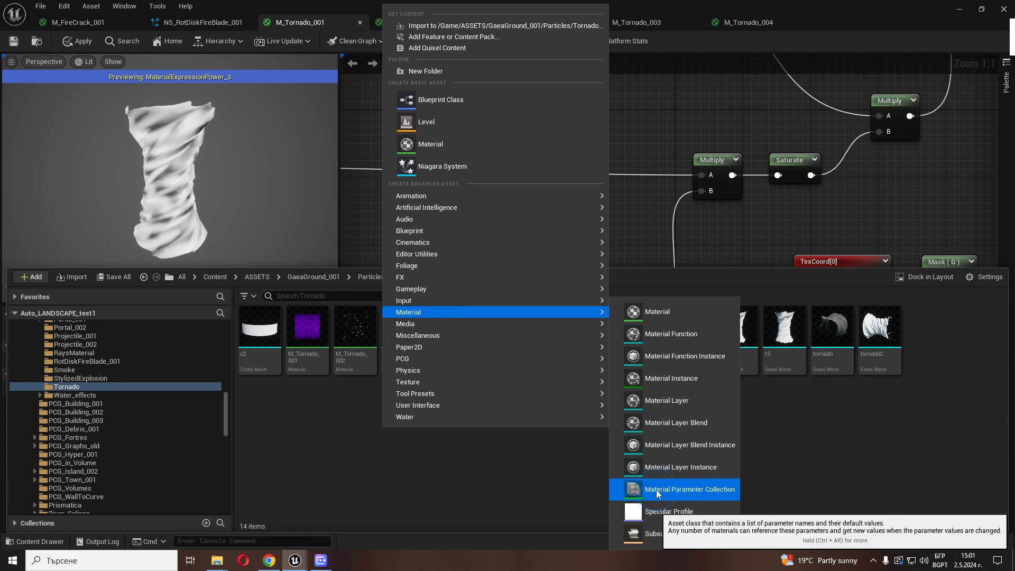
click(850, 432)
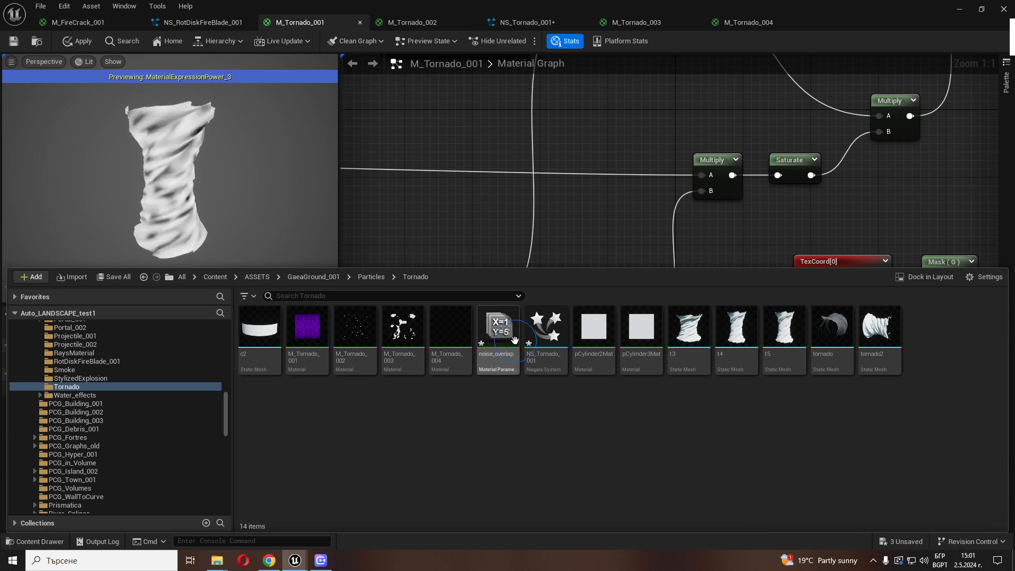
Open the noise_overlap parameter collection over the level view and delete the selected t5 static mesh from the level.
double_click(500, 331)
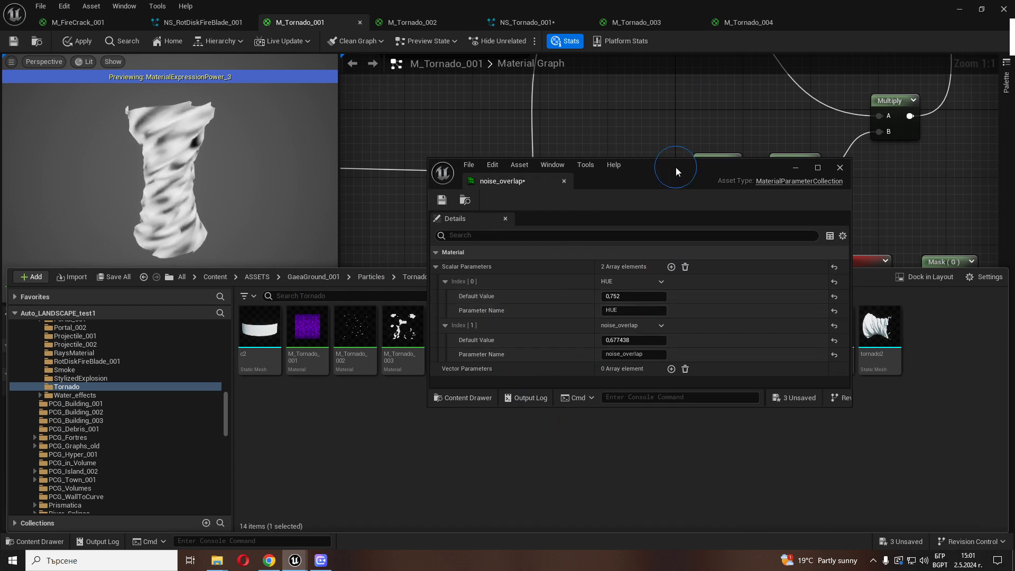
drag(676, 167, 684, 125)
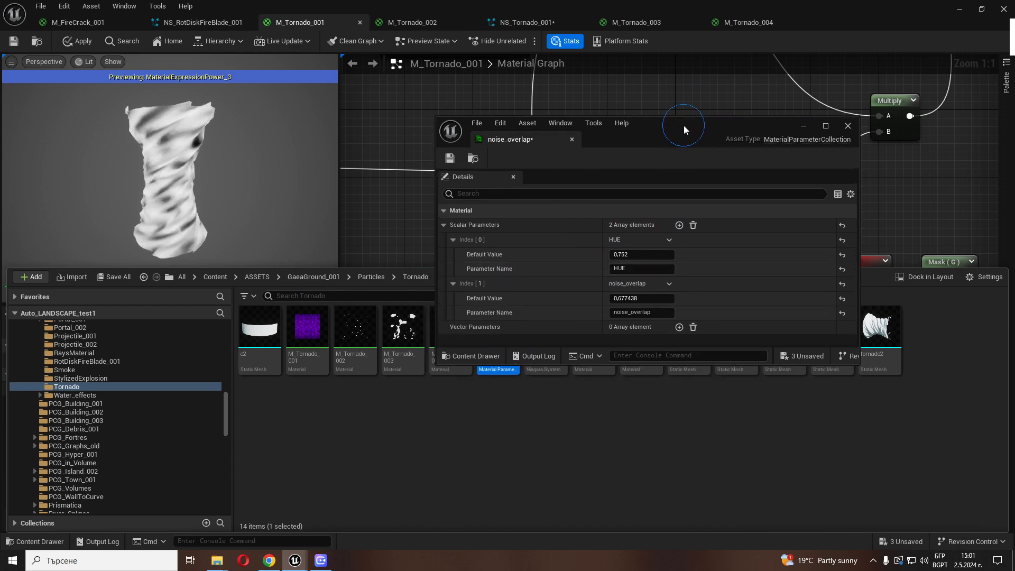
click(962, 9)
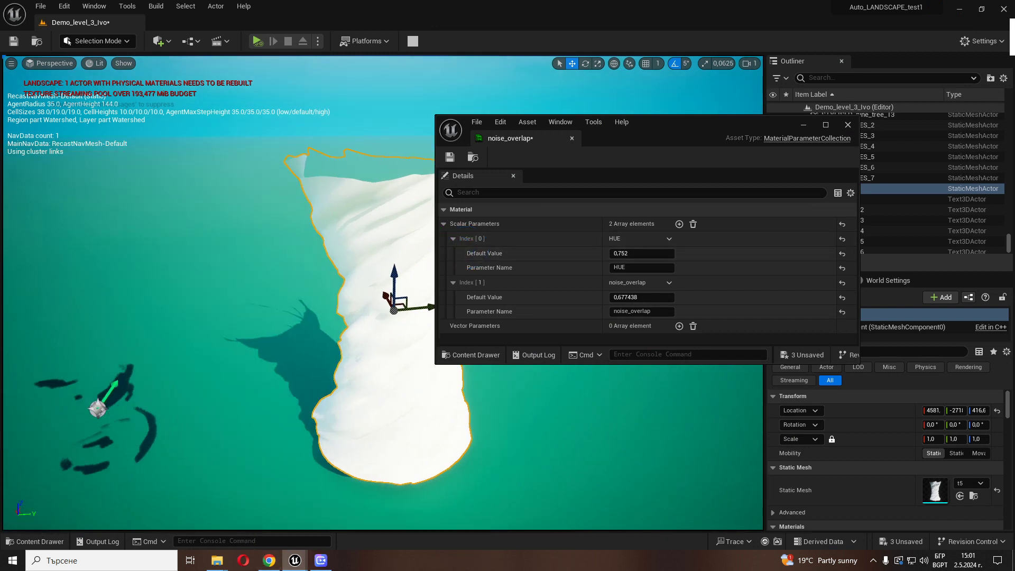
key(Delete)
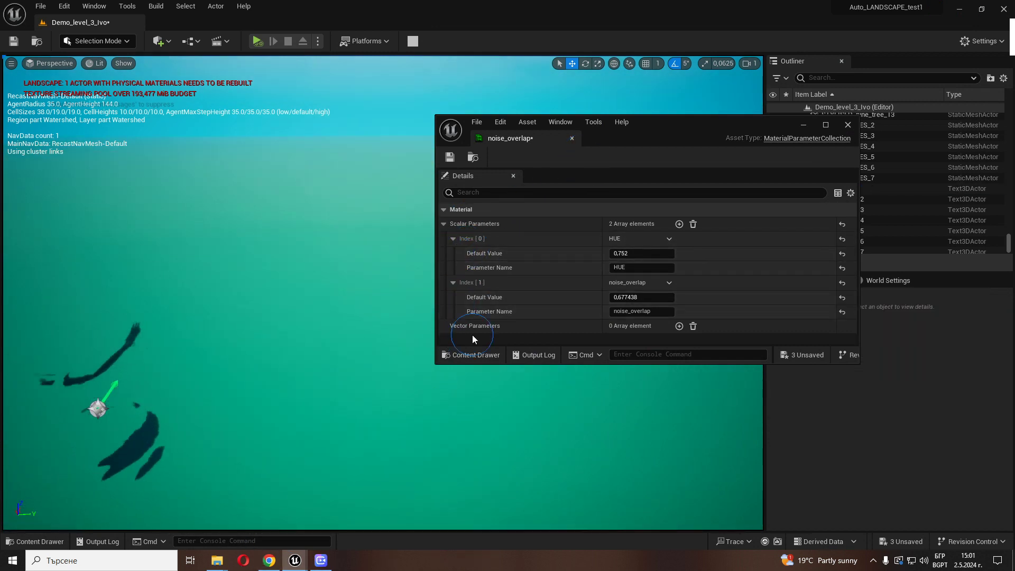
Return to the NS_Tornado_001 system and end the emitter isolation so that all its emitters show again.
click(294, 562)
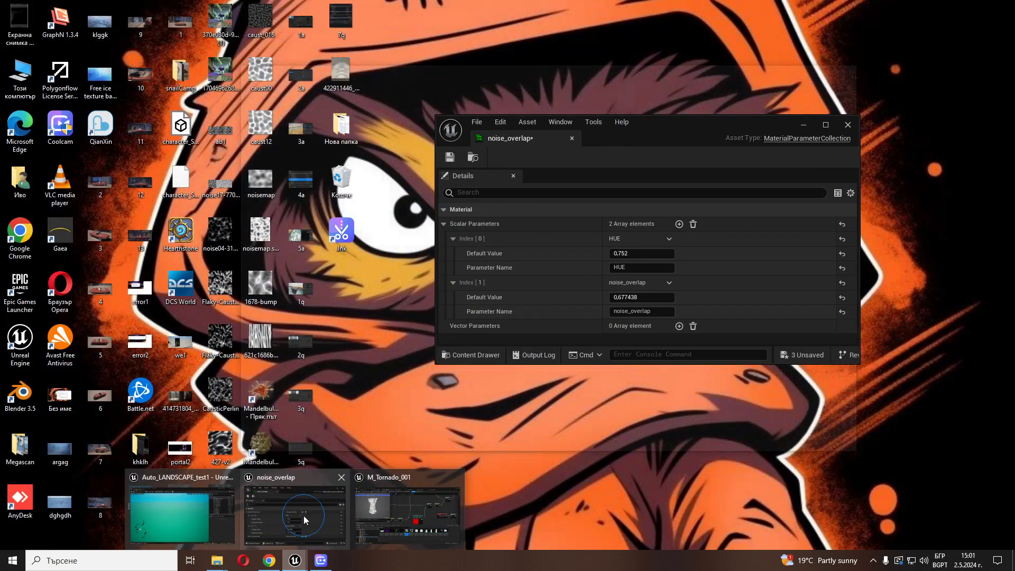
click(386, 521)
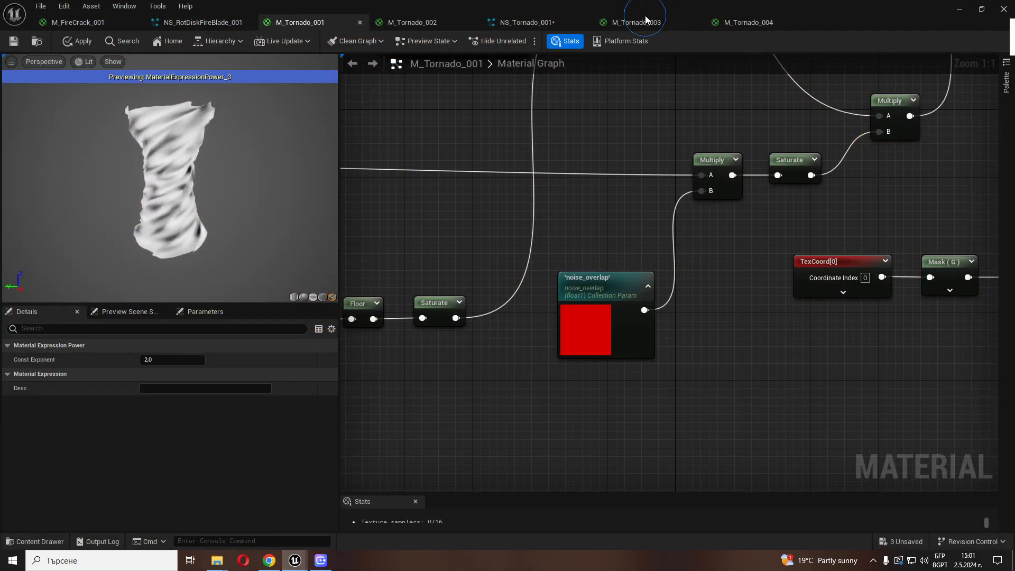
click(521, 23)
scroll(541, 262, up, 6)
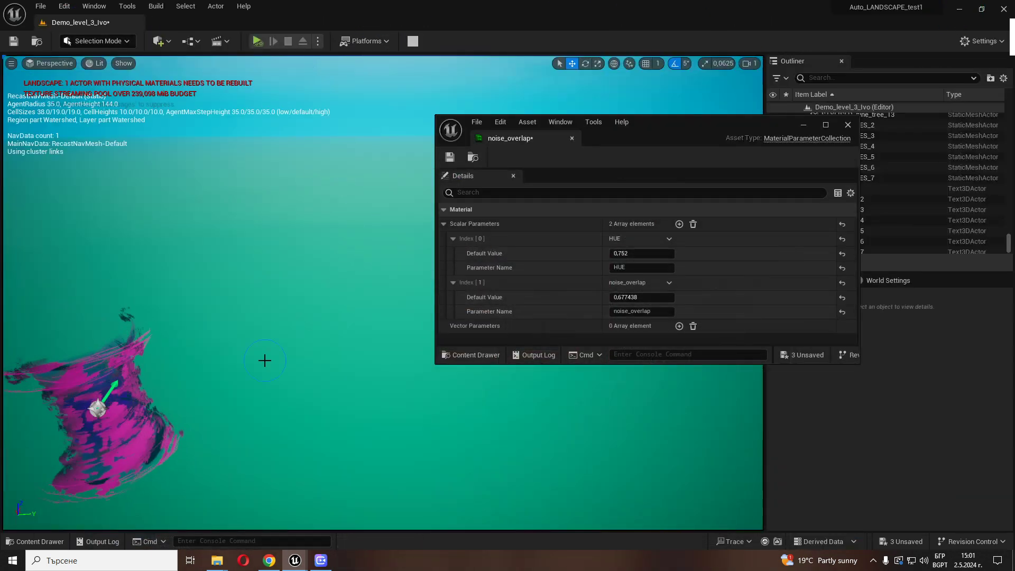
Centre the tornado in the level view, undo the last deletion, and delete the restored elements again.
right_drag(265, 360, 135, 333)
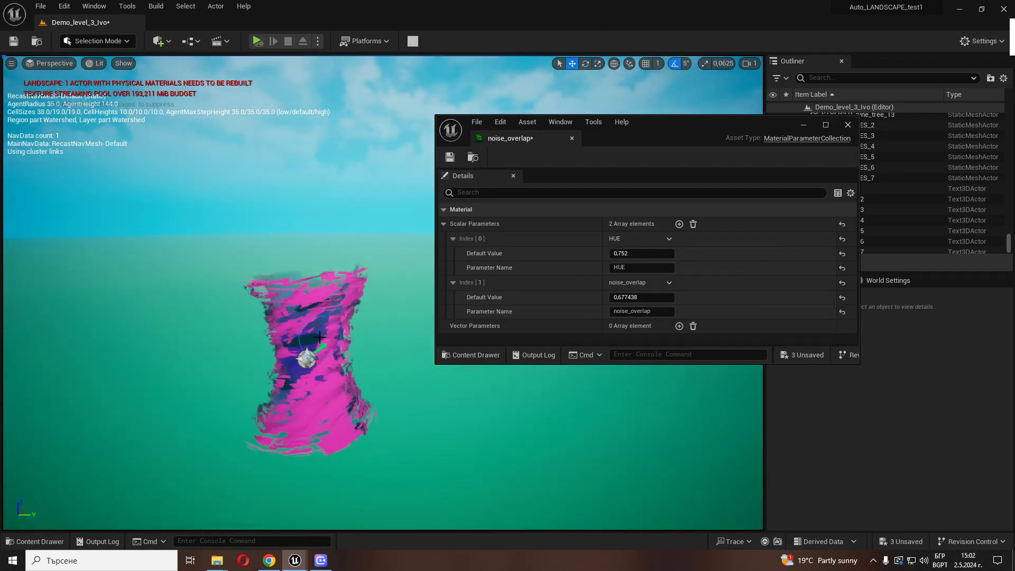
key(ctrl+z)
key(Delete)
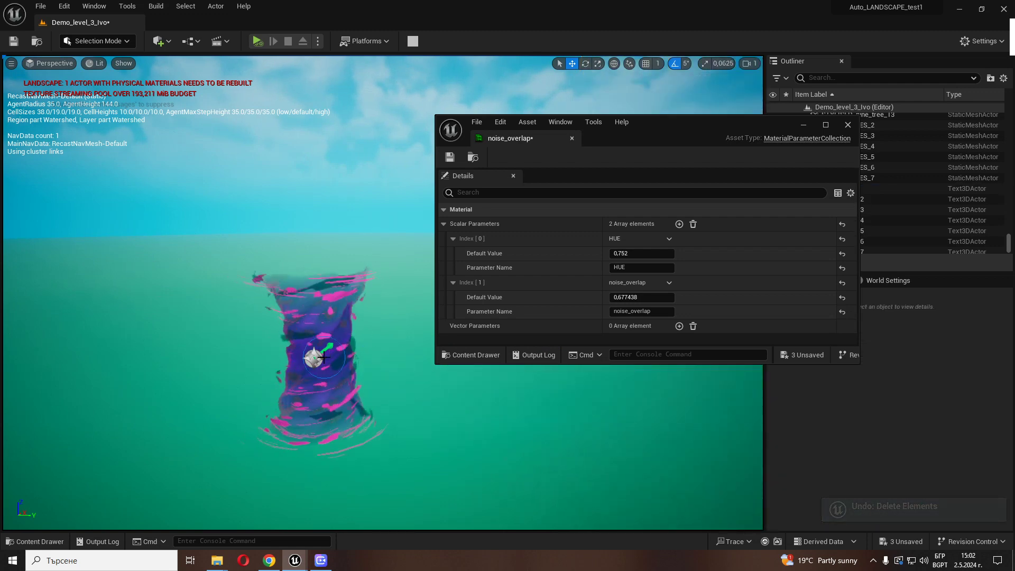
Examine the complete tornado effect in the level from a closer viewpoint.
click(314, 358)
click(402, 402)
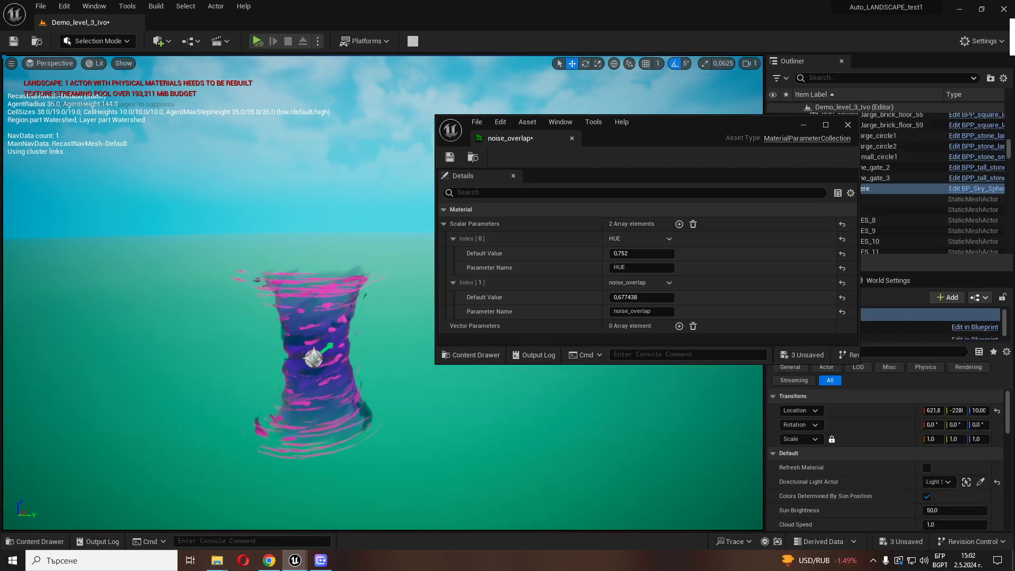
right_drag(402, 402, 407, 390)
right_drag(318, 317, 341, 323)
key(w)
key(e)
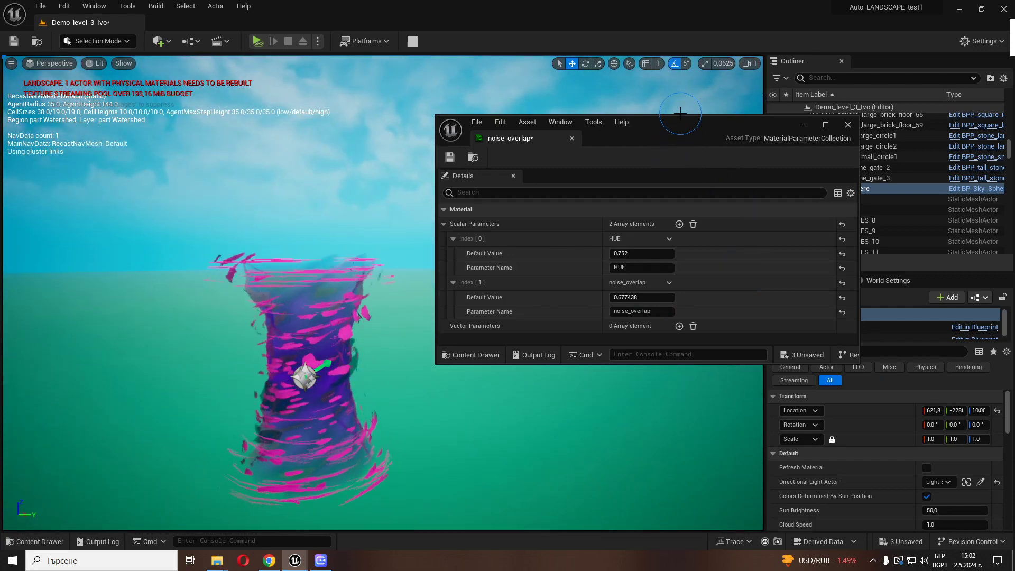
Move the noise_overlap window clear of the tornado, set the noise_overlap parameter's default value to 91.492798, and view the effect.
drag(682, 114, 697, 2)
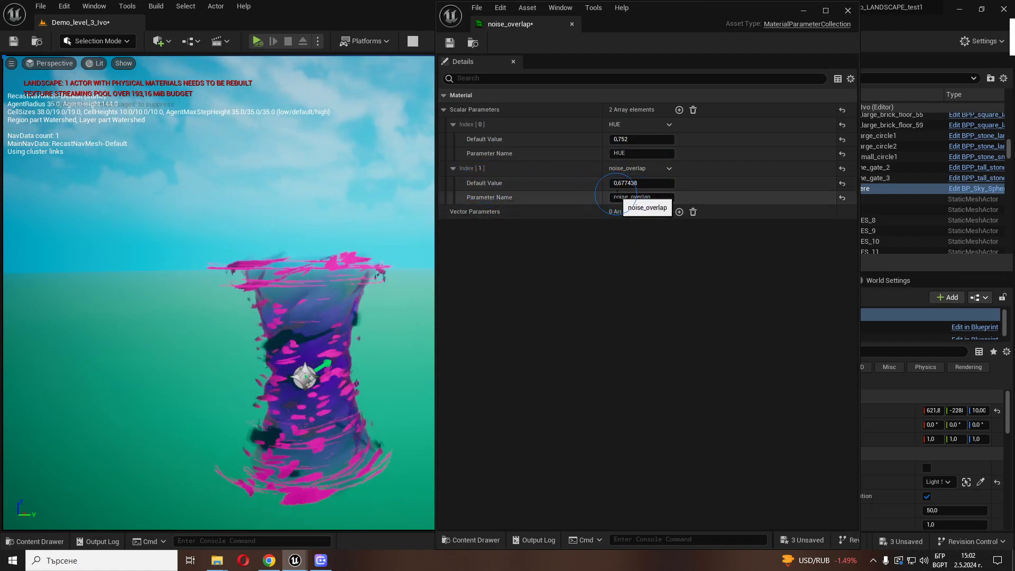
drag(641, 184, 672, 184)
right_drag(238, 386, 238, 335)
key(s)
key(q)
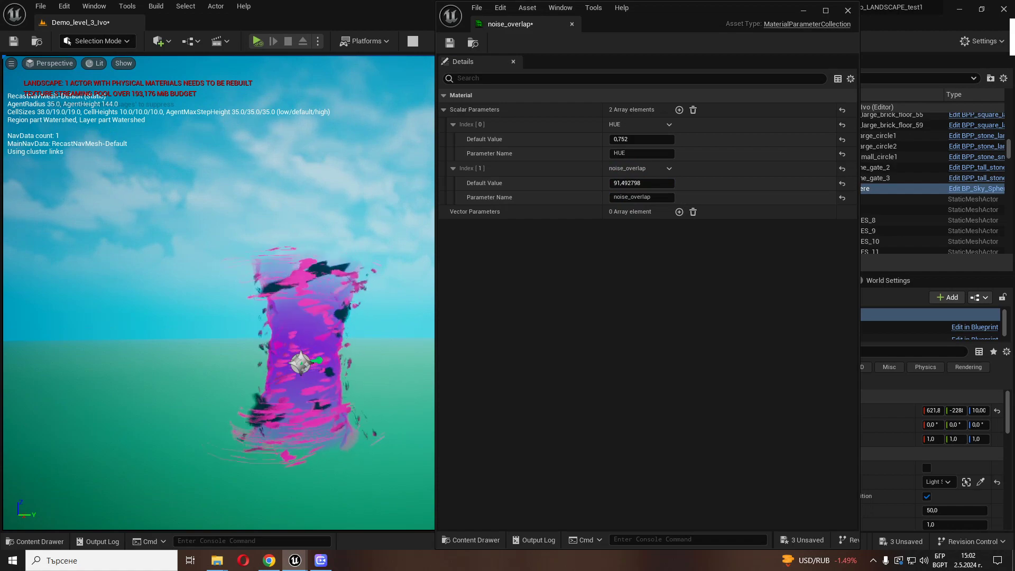
Set the noise_overlap parameter's default value to 0.971276 with the tornado kept in view.
key(e)
mouse_move(238, 336)
right_down()
mouse_move(253, 380)
mouse_move(240, 379)
mouse_move(248, 350)
right_up()
key(w)
key(s)
key(q)
key(q)
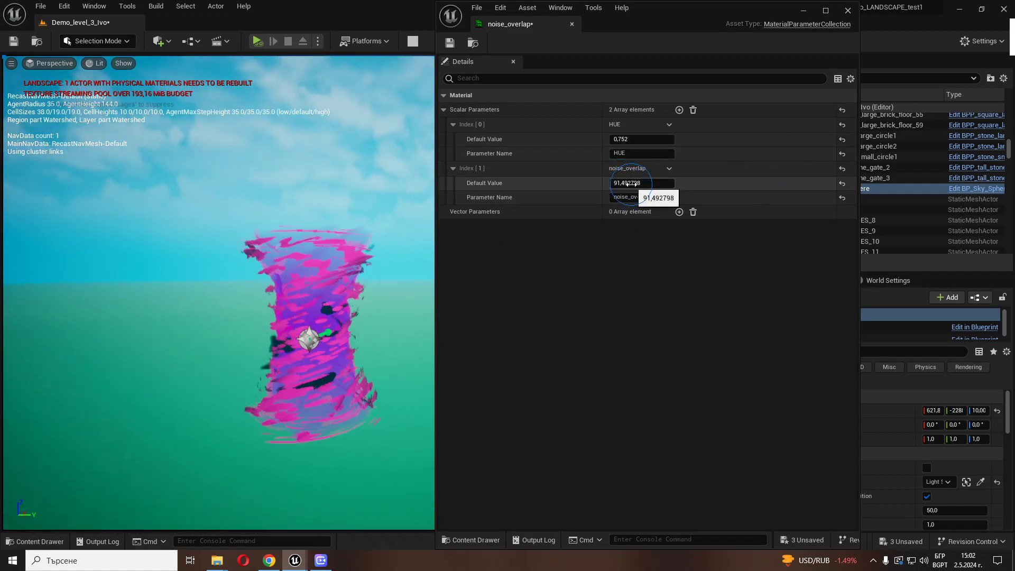
drag(628, 183, 565, 184)
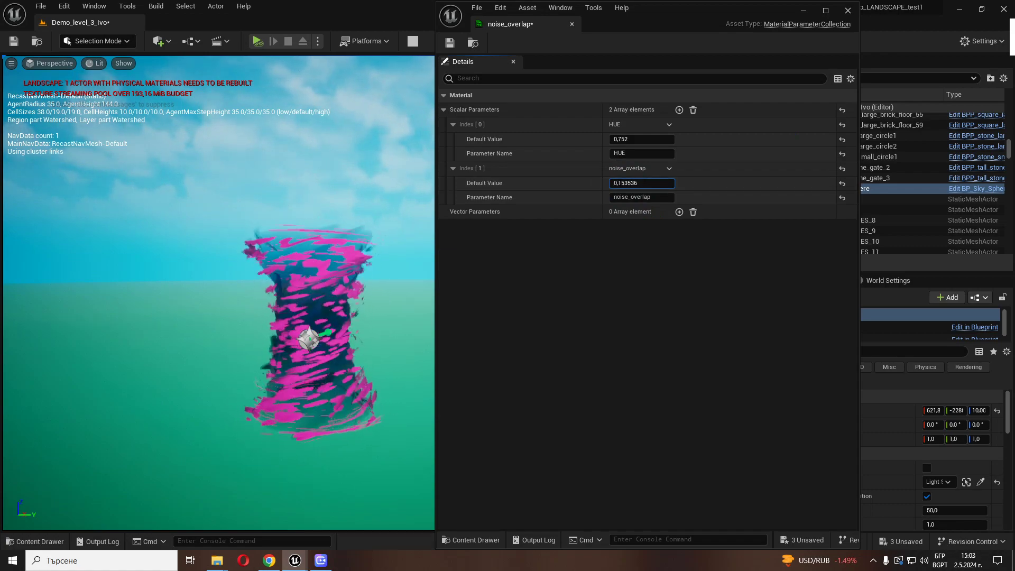
drag(565, 184, 565, 183)
Try a default value of 1.0 for the HUE parameter, view the tornado, and undo the change.
click(621, 139)
text(1)
key(Return)
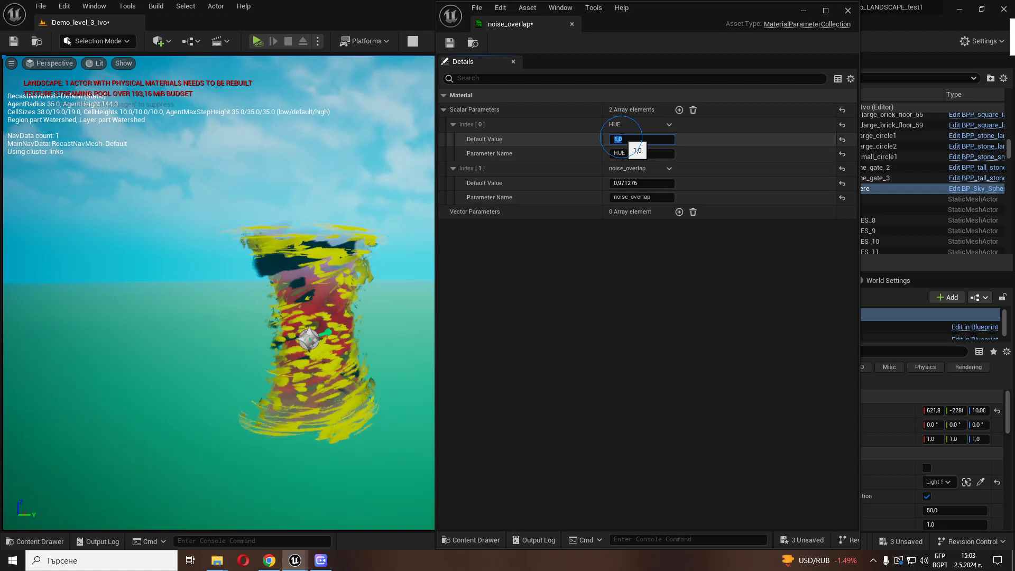
right_drag(306, 357, 339, 367)
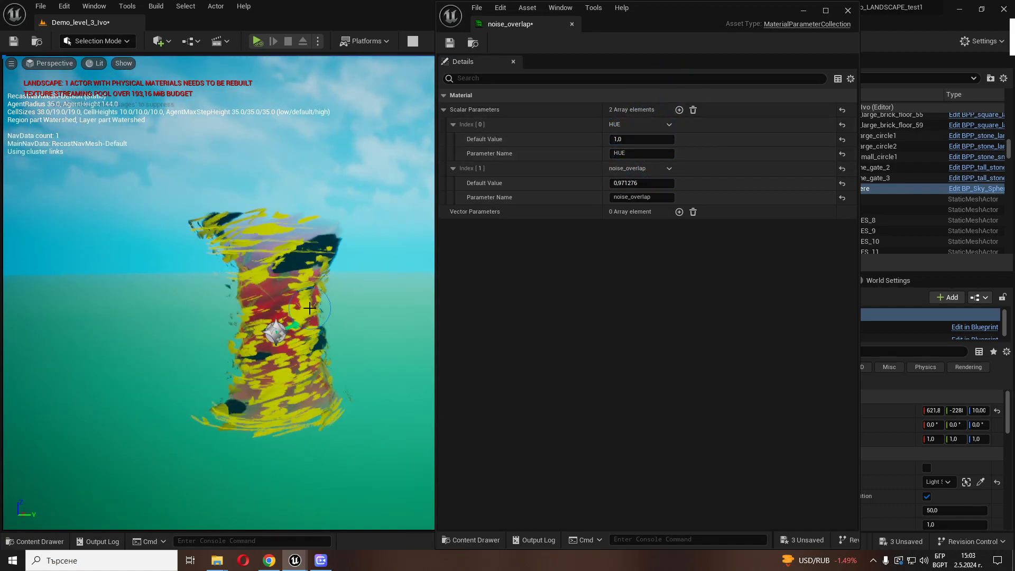
key(ctrl+z)
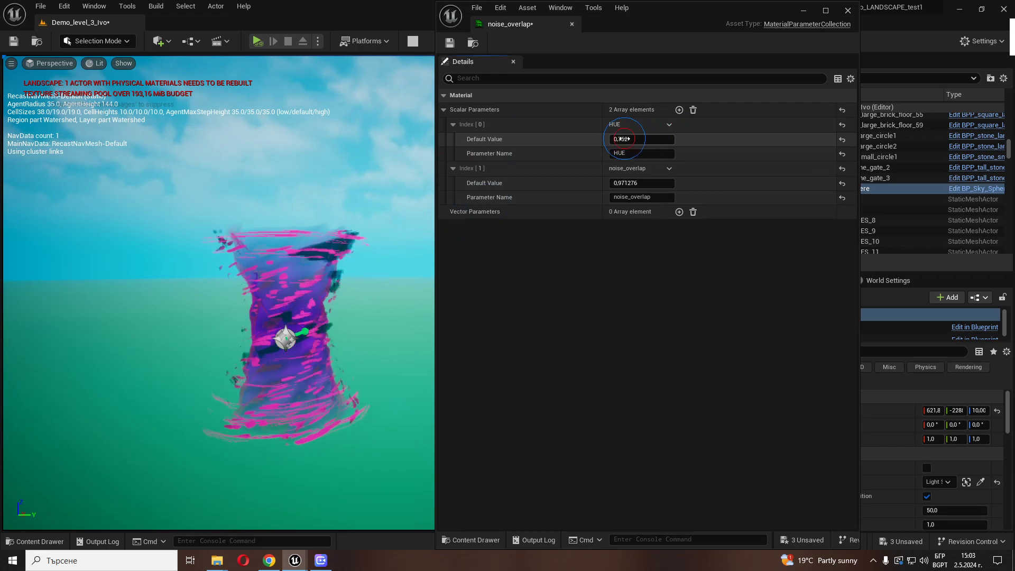
Set the HUE parameter's default value to 1.0.
click(622, 139)
text(1)
key(Return)
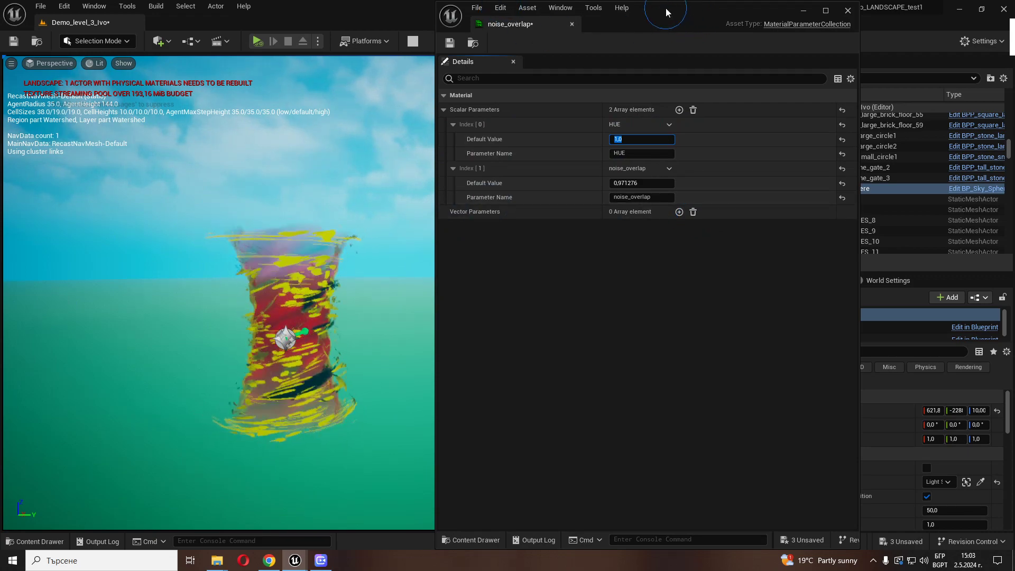
Open the M_Tornado_001 material graph and inspect the HUE collection parameter node that feeds HueShift.
mouse_move(295, 558)
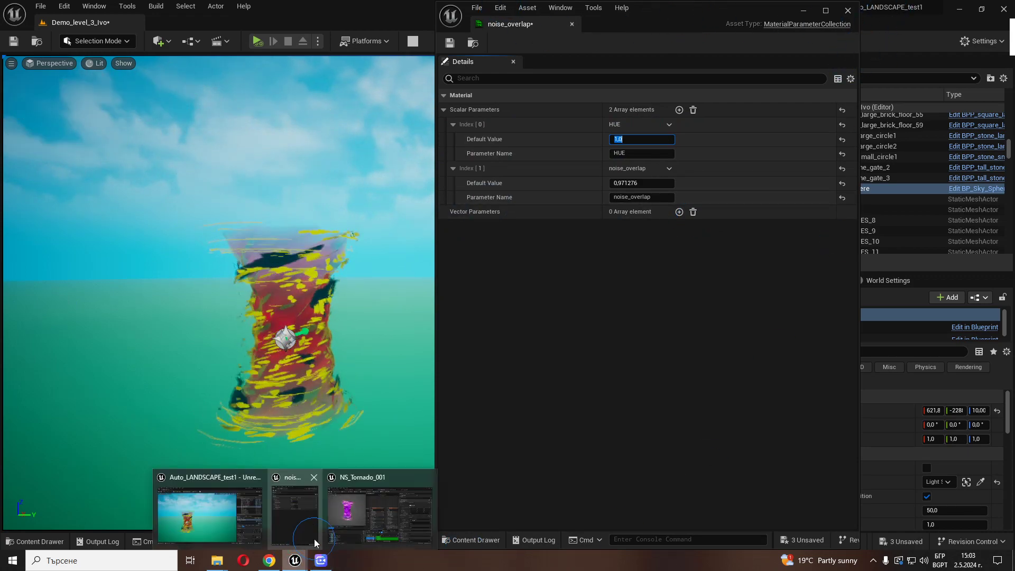
click(382, 513)
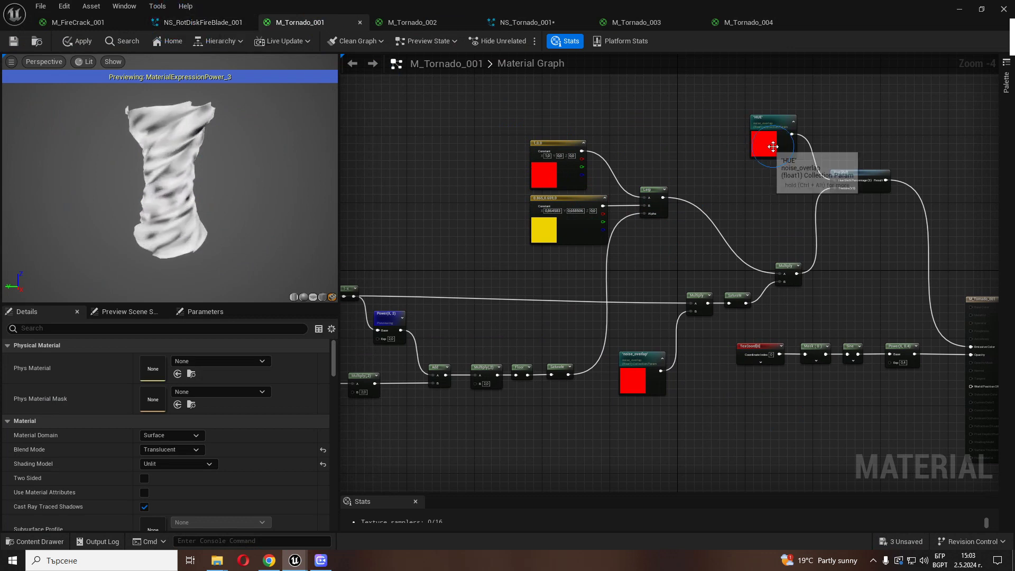
scroll(793, 174, up, 3)
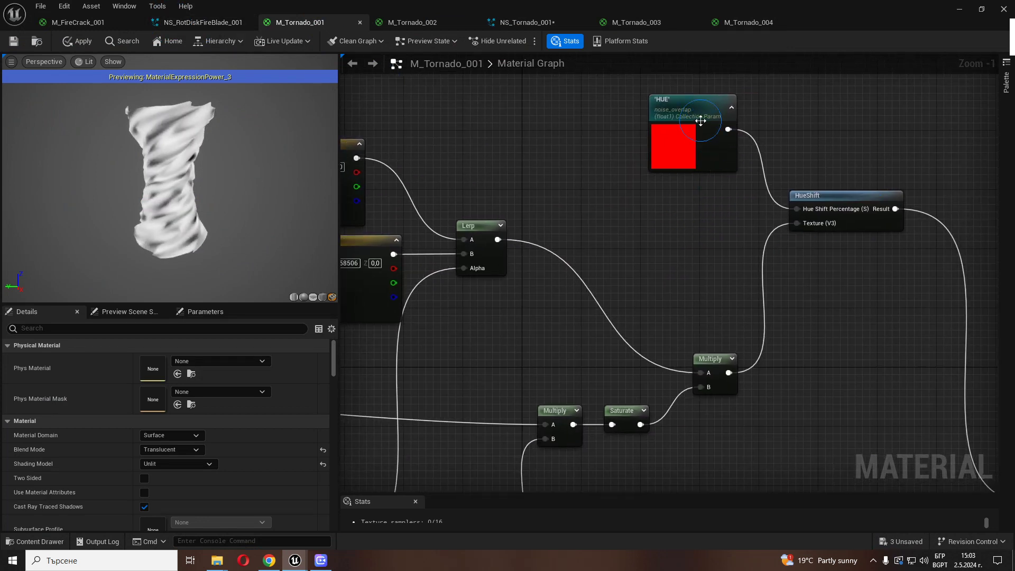
click(665, 104)
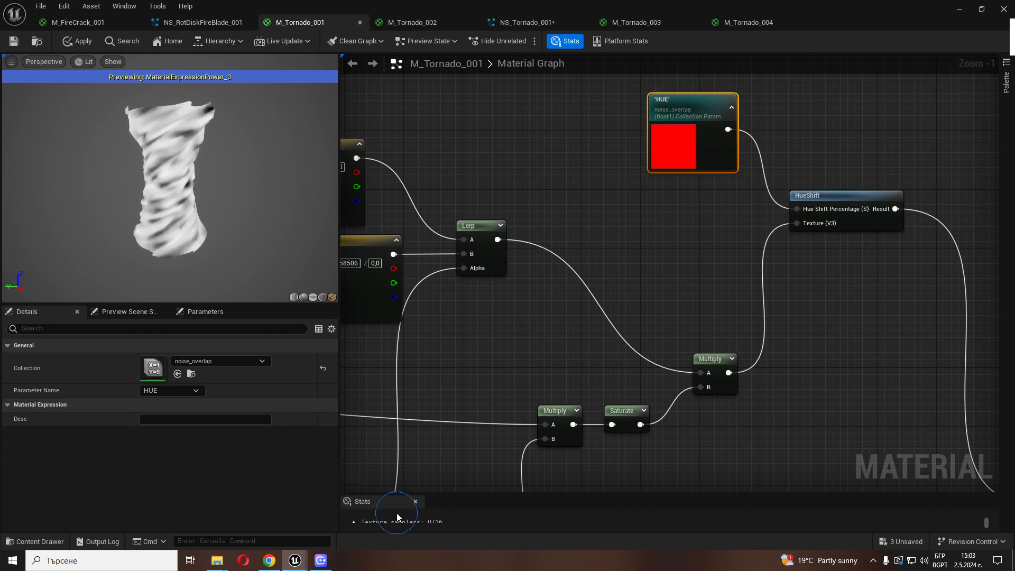
click(321, 562)
click(321, 562)
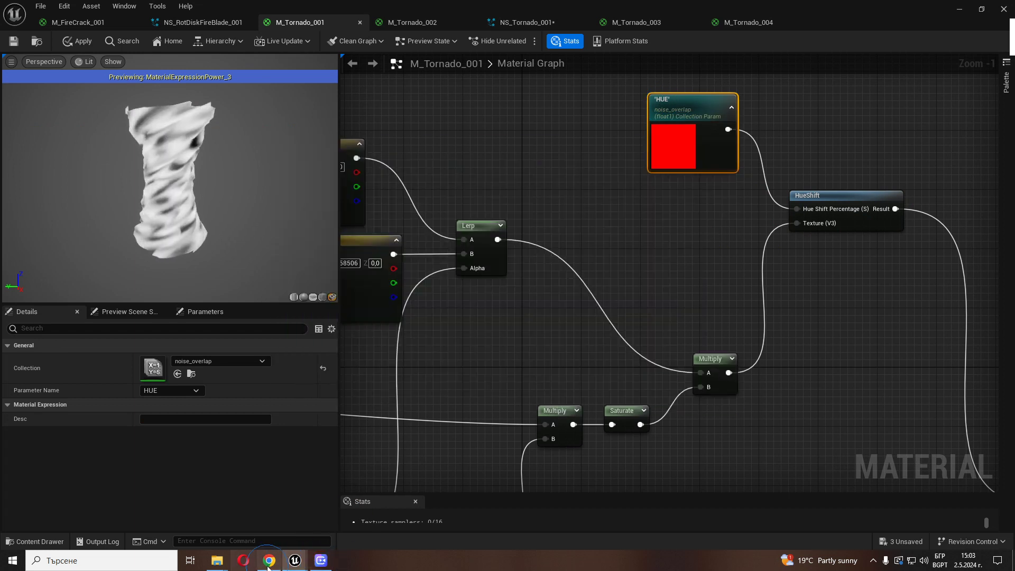
Bring the noise_overlap window back up, place it clear of the tornado, and return to the level behind it.
mouse_move(295, 560)
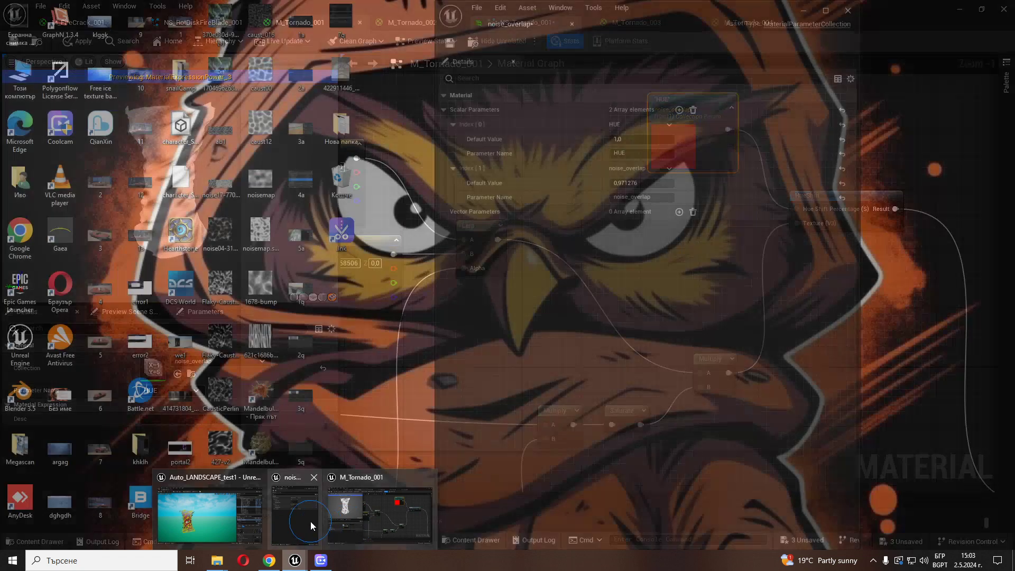
click(310, 521)
drag(670, 10, 157, 94)
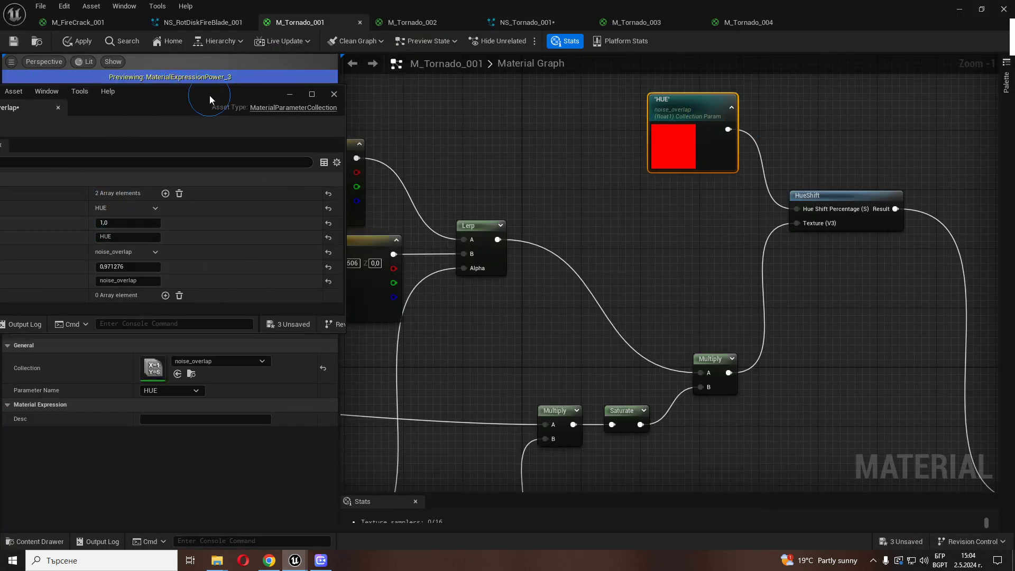
click(194, 61)
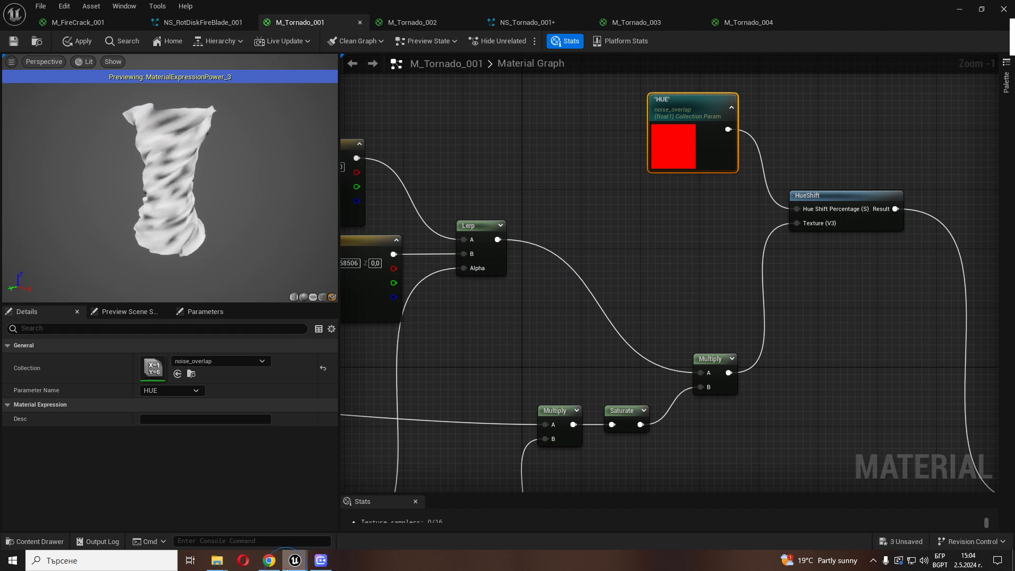
mouse_move(295, 560)
click(259, 532)
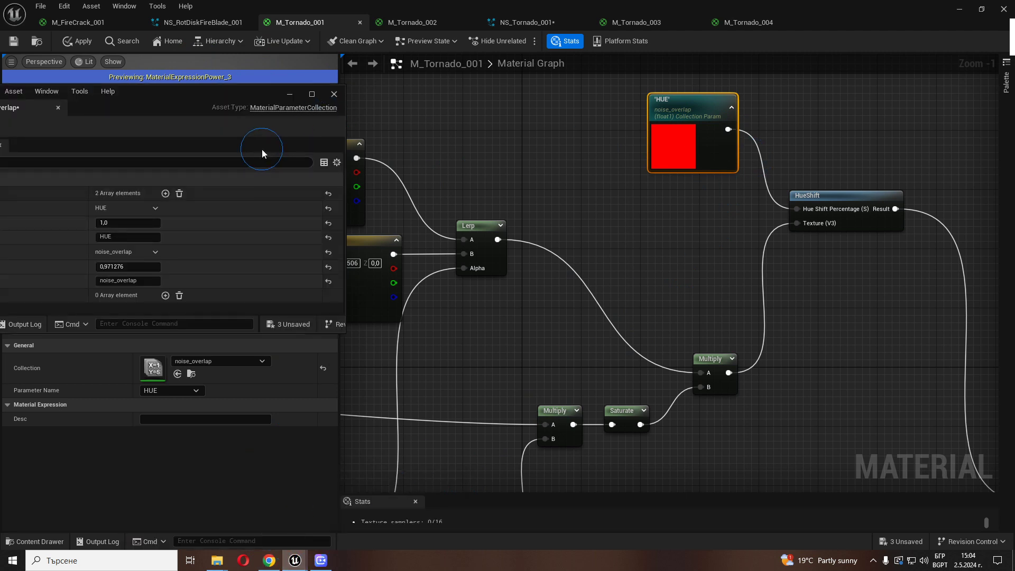
drag(116, 149, 687, 139)
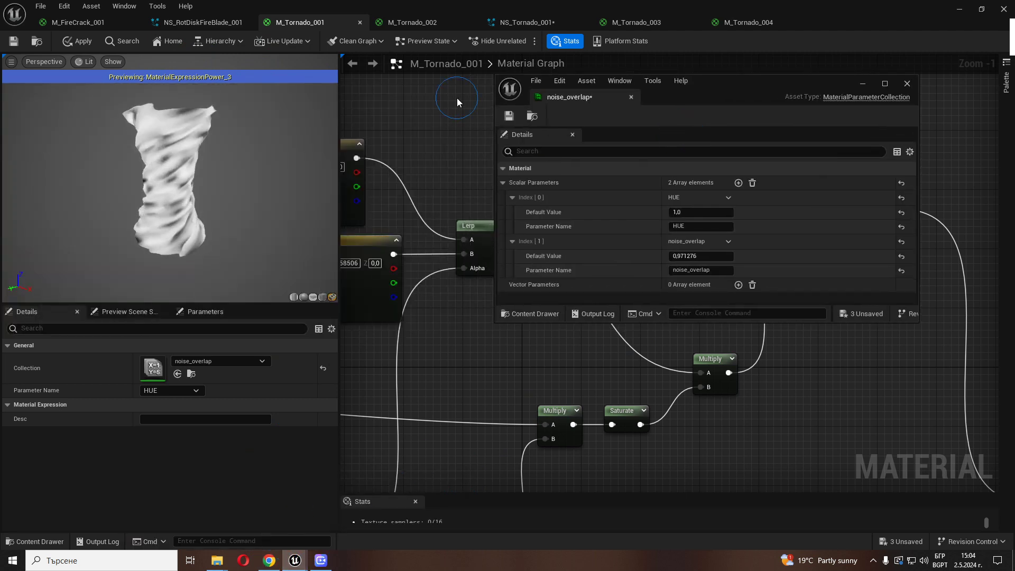
click(961, 8)
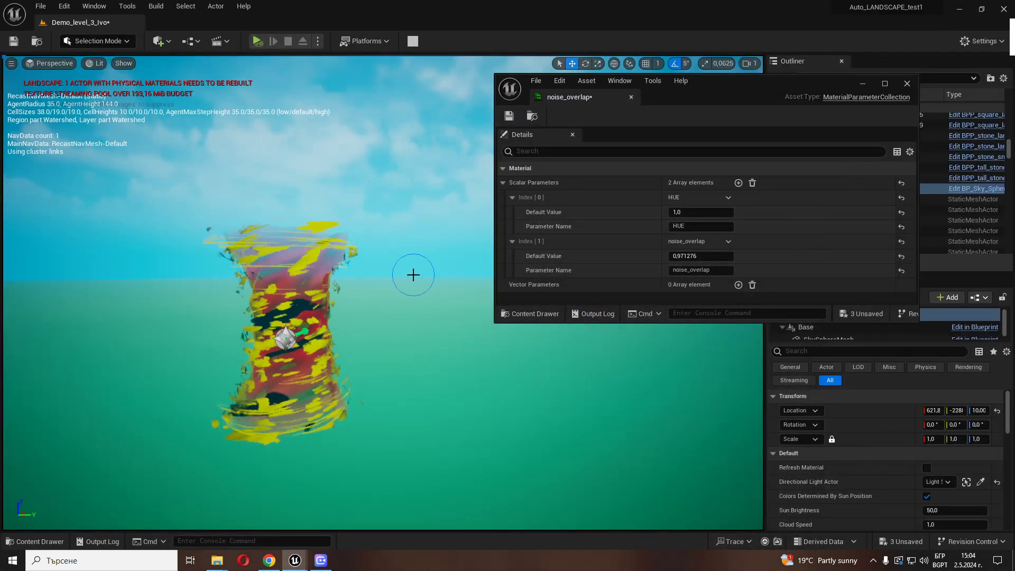
Try a HUE default value of 1.1, view the tornado, undo the change, and reselect the sky sphere.
click(683, 213)
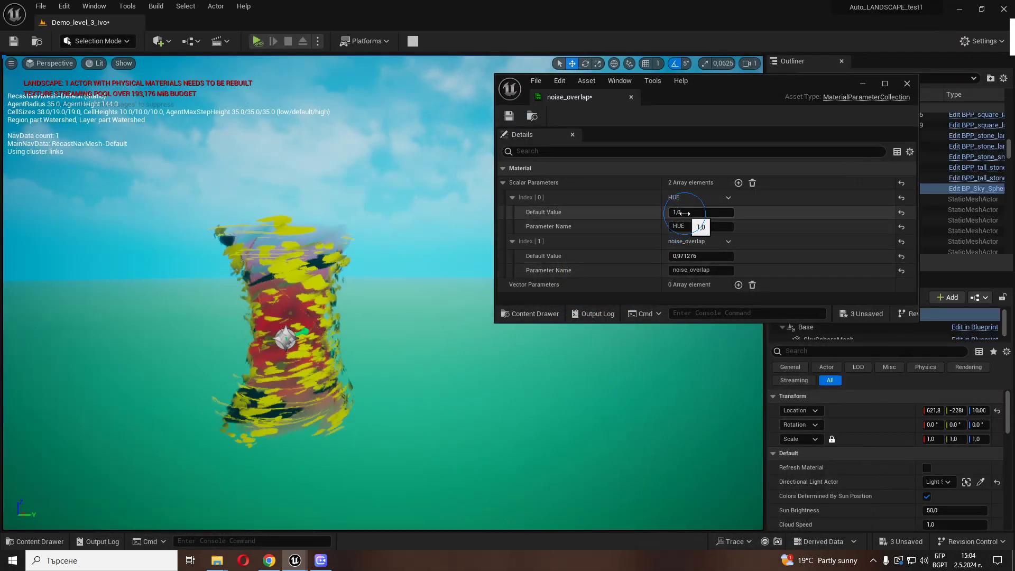
text(1.1)
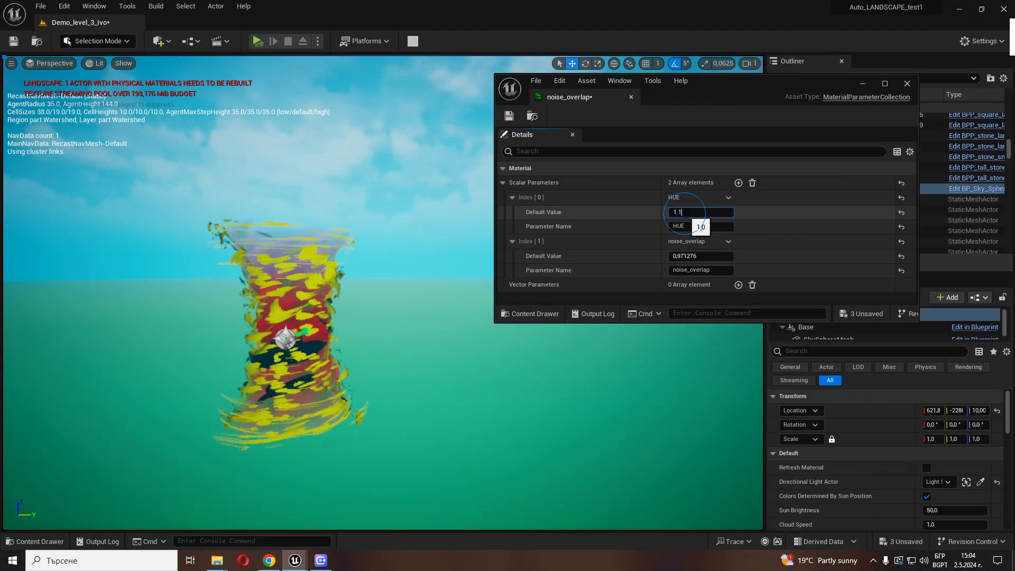
key(Return)
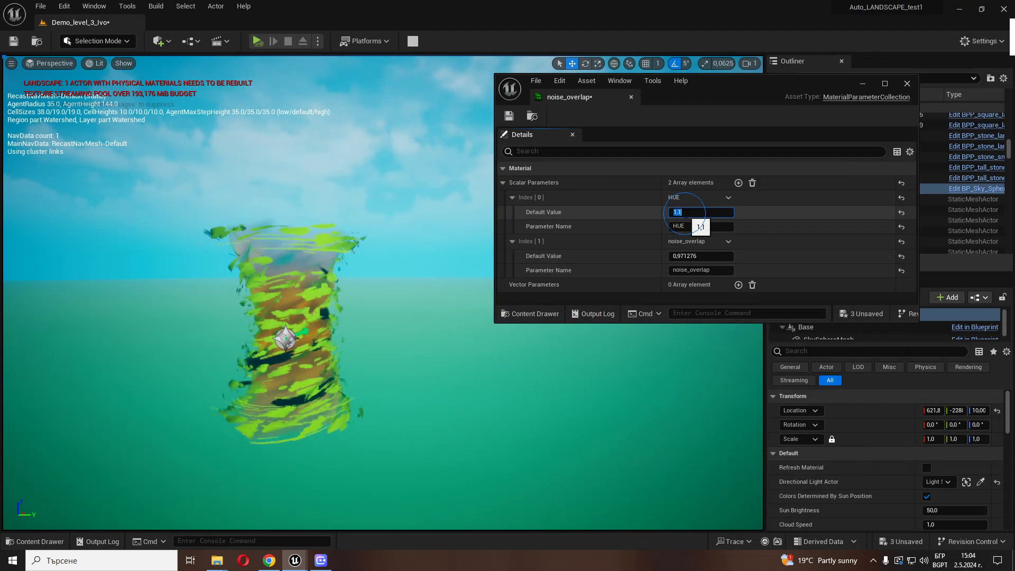
click(548, 131)
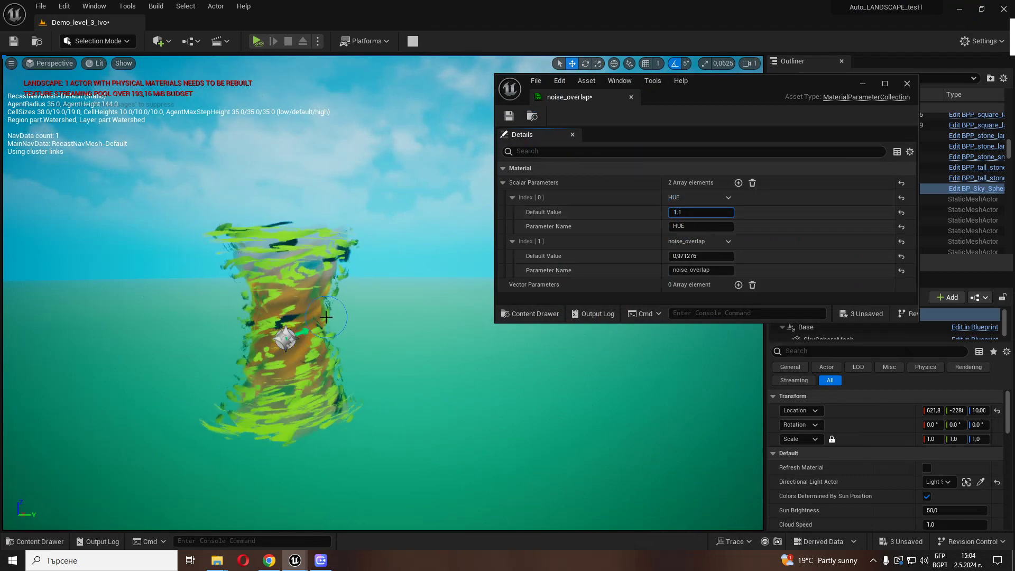
right_drag(351, 221, 352, 326)
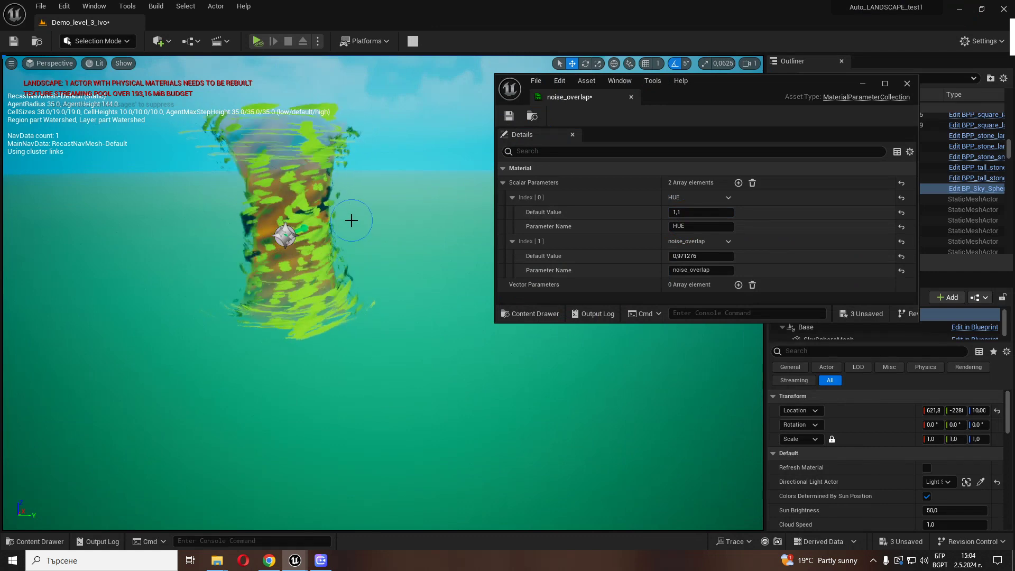
key(ctrl+z)
right_click(332, 259)
right_drag(306, 261, 314, 240)
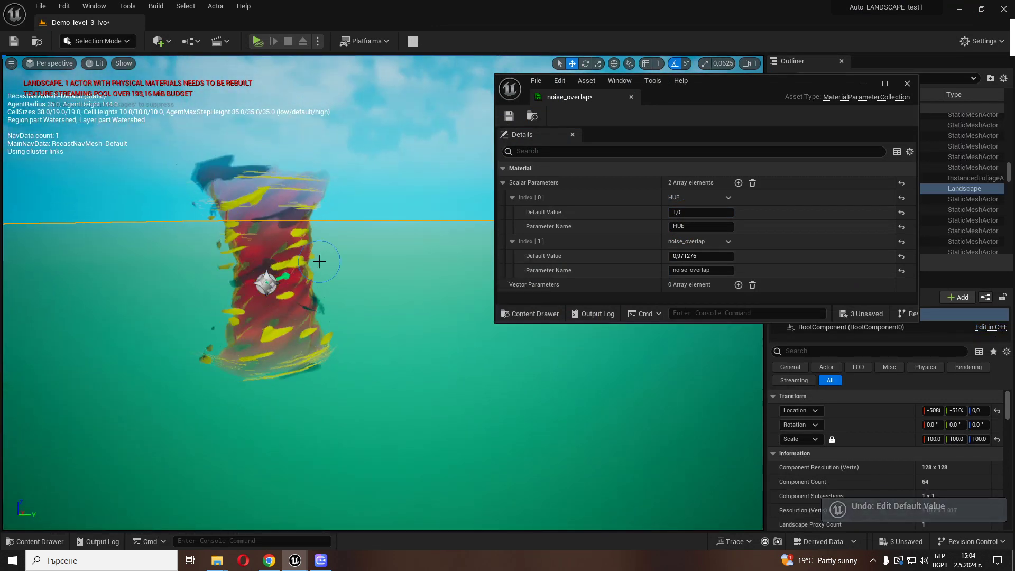
click(326, 263)
Try several other HUE default values, including 0.6, and set the parameter back to 1.0.
click(701, 212)
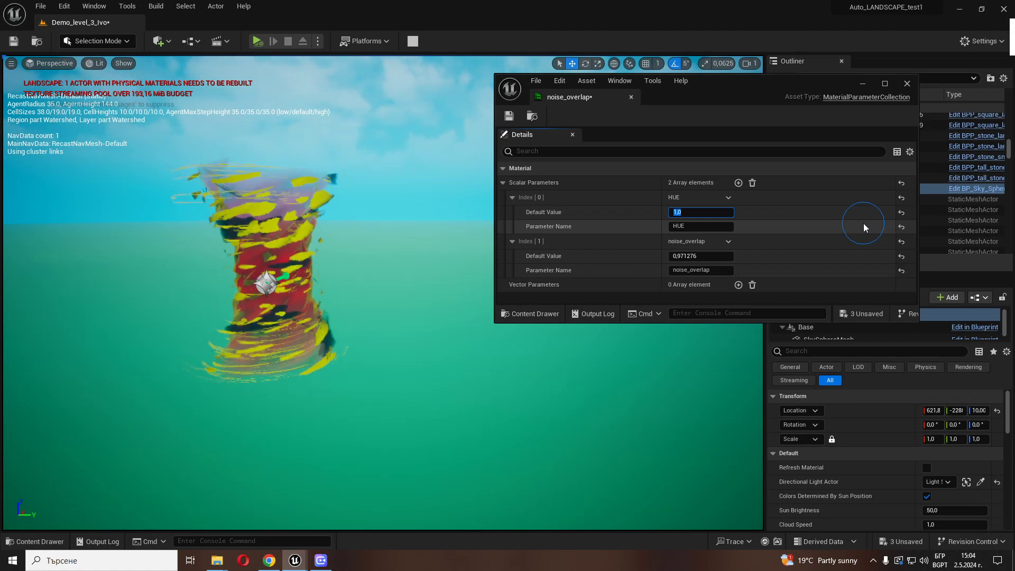
text(8)
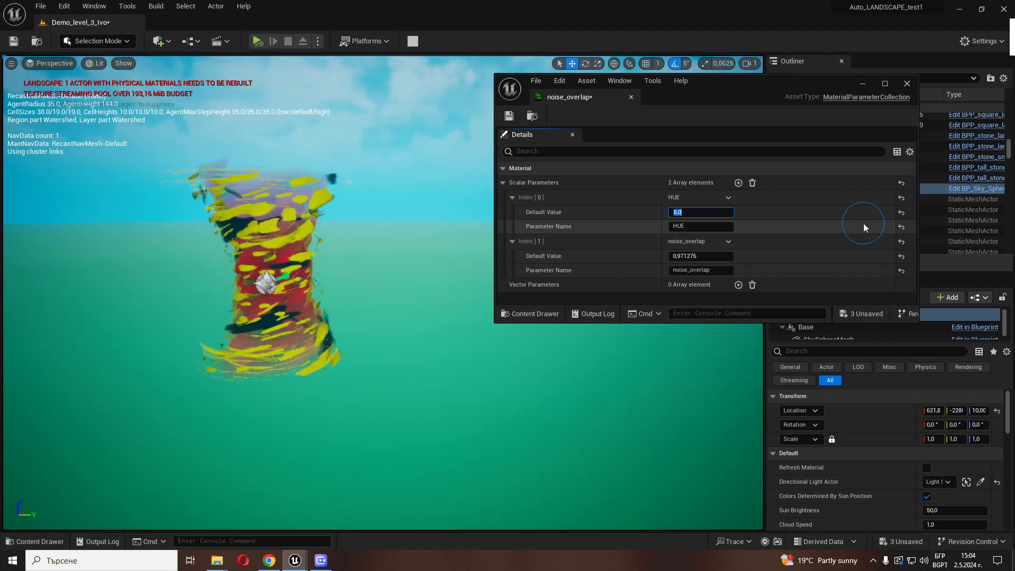
text(2)
key(Return)
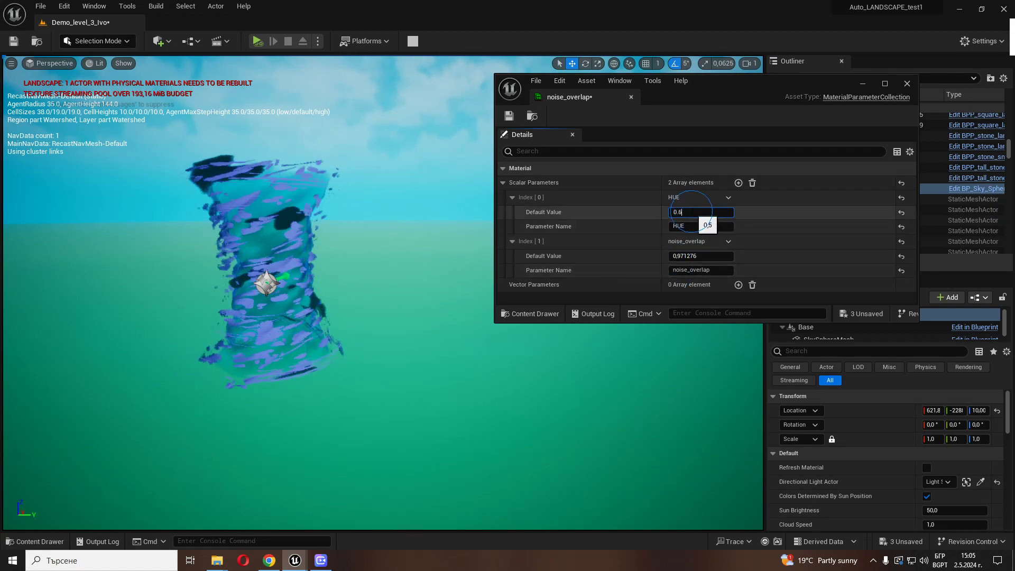
text(1)
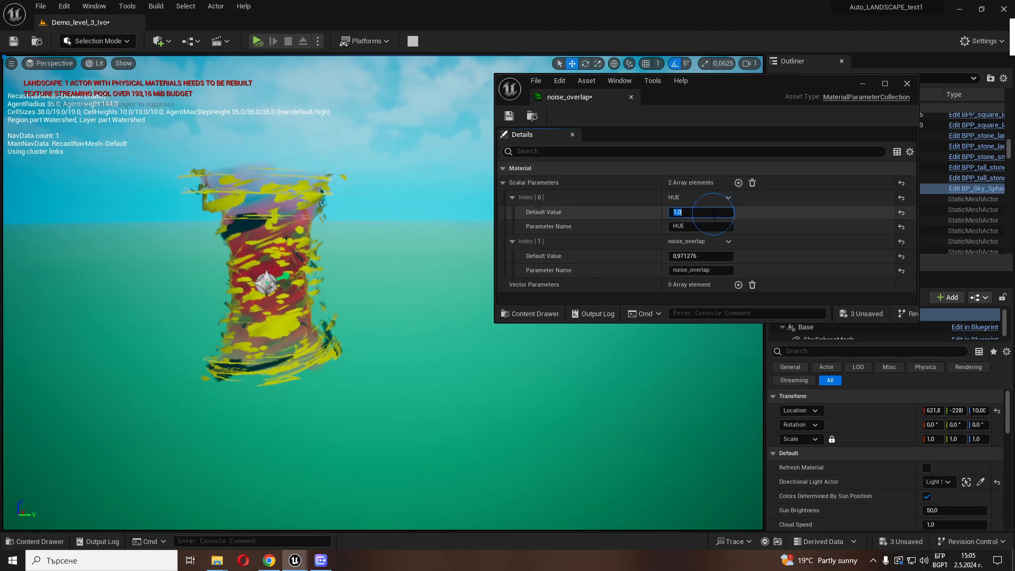
Set the noise_overlap parameter's default value to 2.871965.
drag(687, 257, 679, 256)
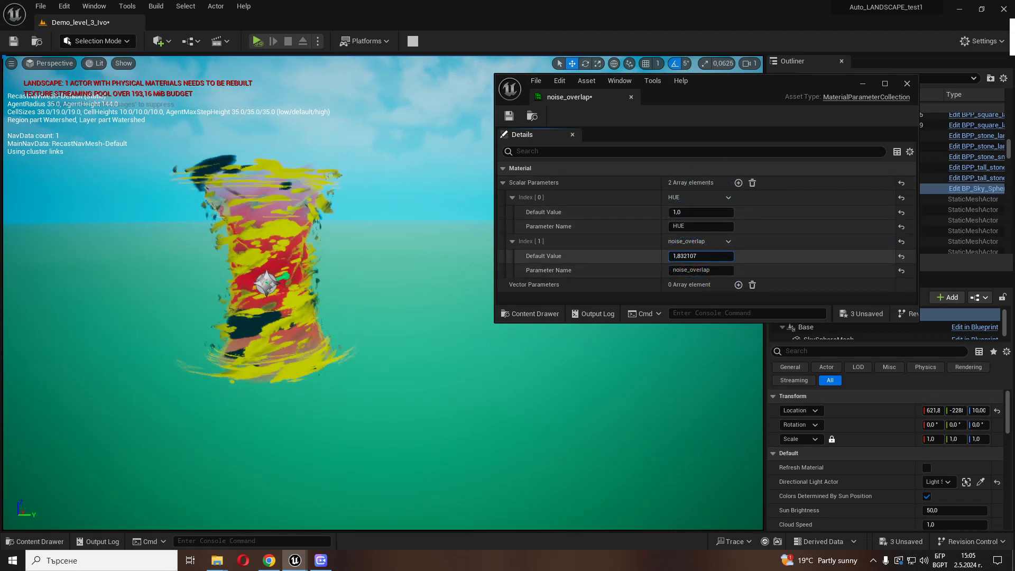
drag(687, 257, 703, 256)
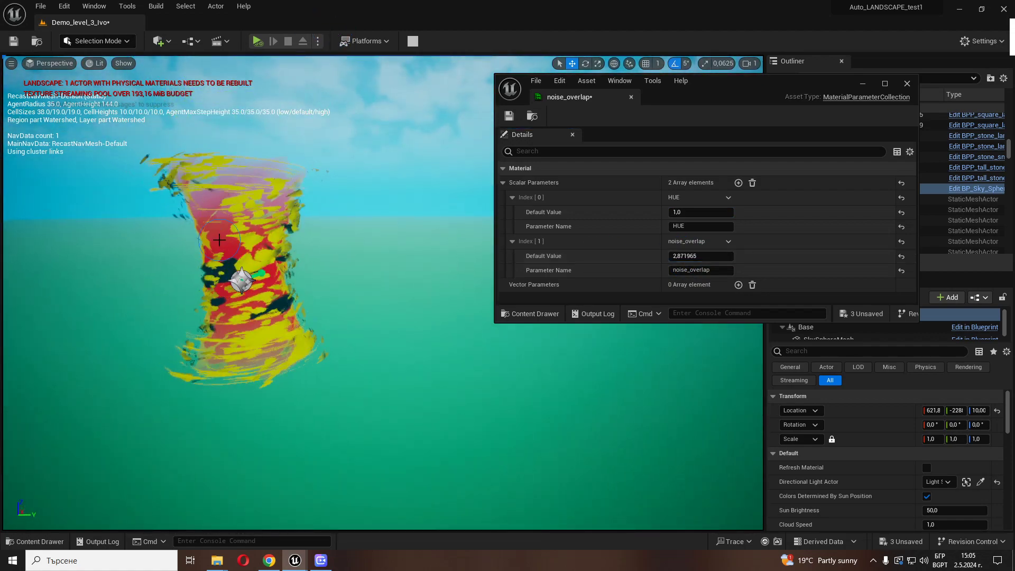
Switch to the NS_Tornado_001 system, disable the Fountain002 emitter to compare the effect, and enable it again.
mouse_move(295, 561)
click(359, 527)
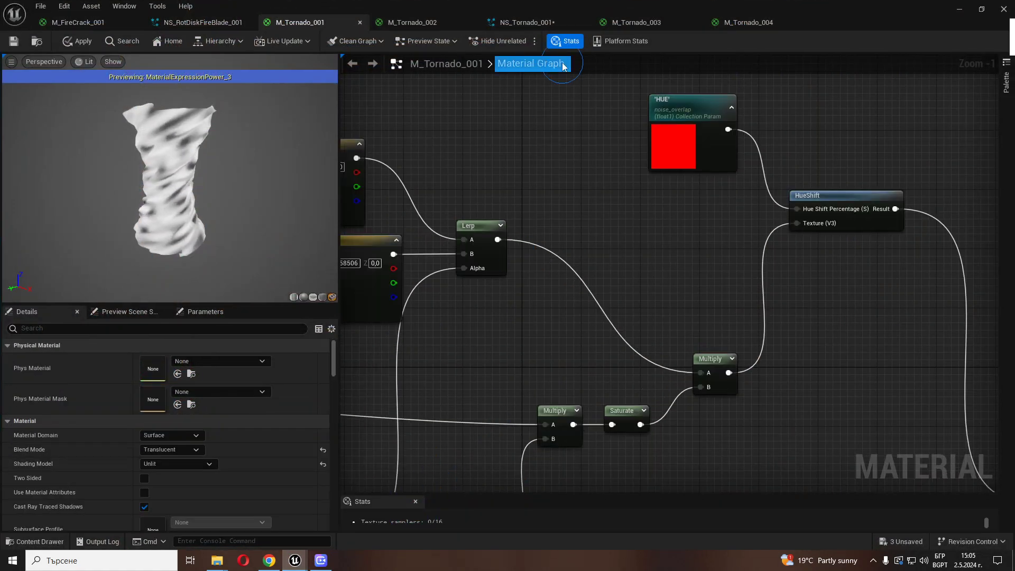
click(531, 22)
right_drag(548, 175, 500, 137)
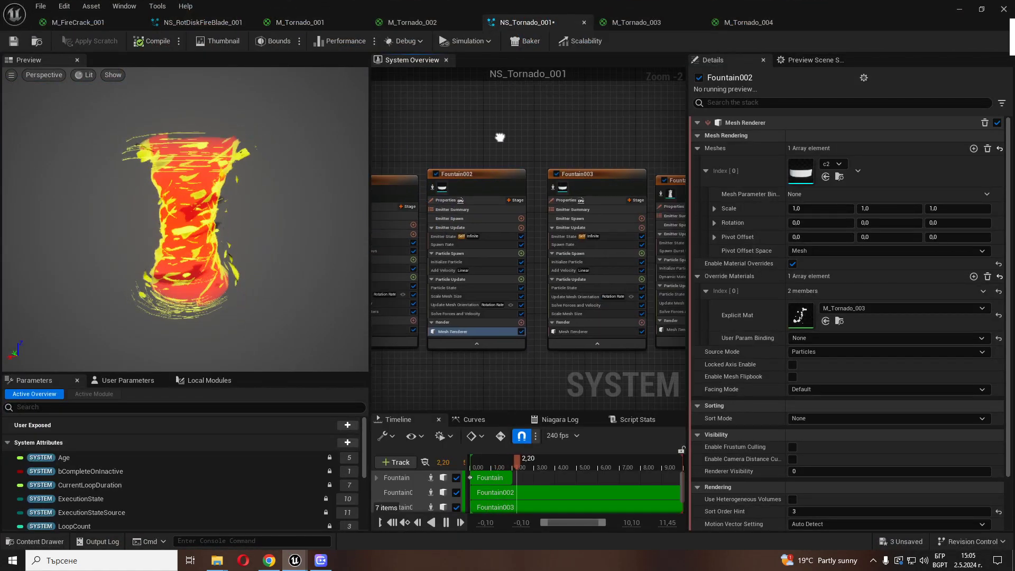
click(435, 174)
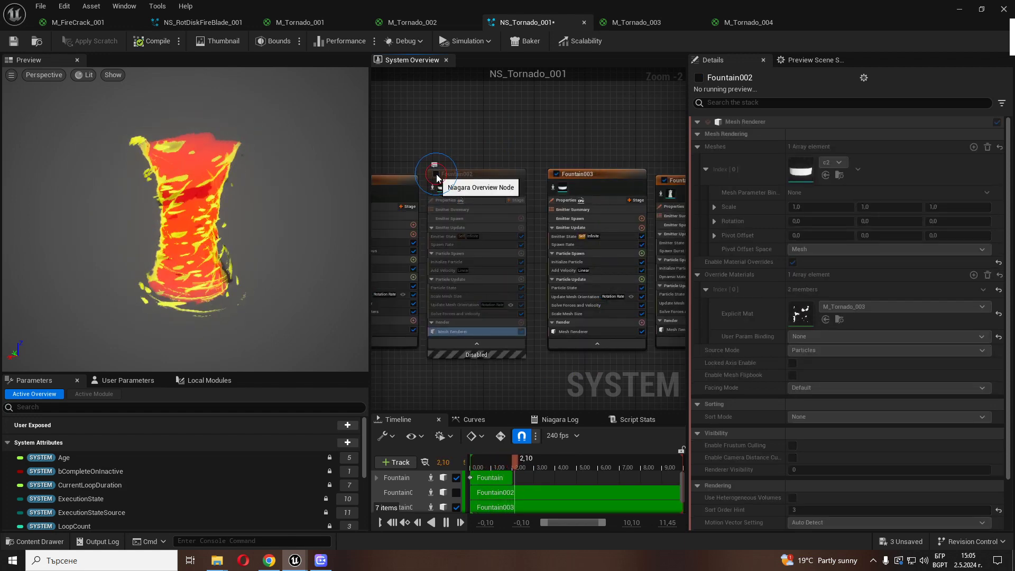
click(436, 174)
Isolate the Fountain006 emitter to examine its particles alone, and end the isolation.
right_drag(457, 139, 632, 126)
right_drag(380, 114, 423, 121)
click(545, 189)
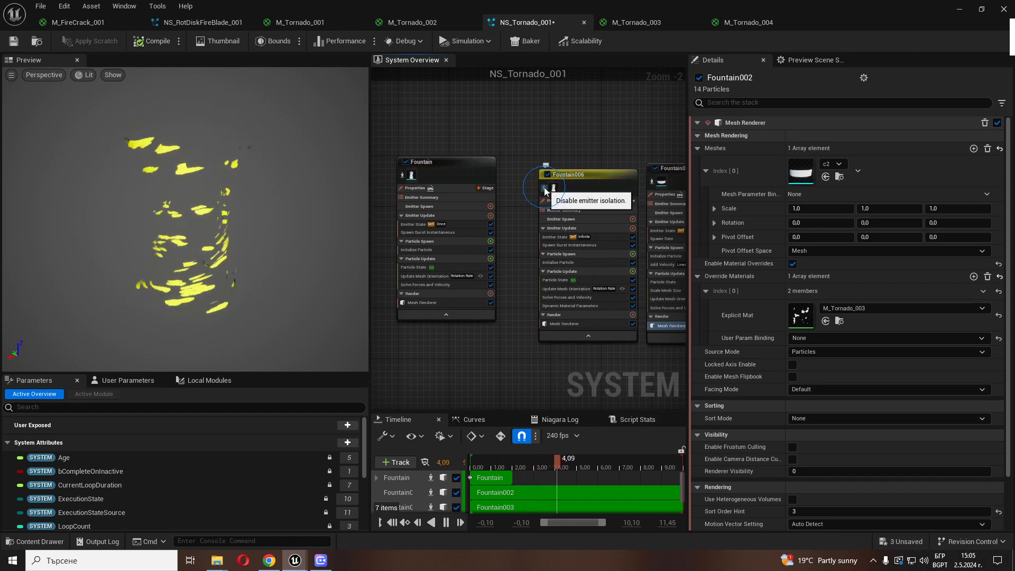
click(545, 189)
right_drag(545, 142, 503, 126)
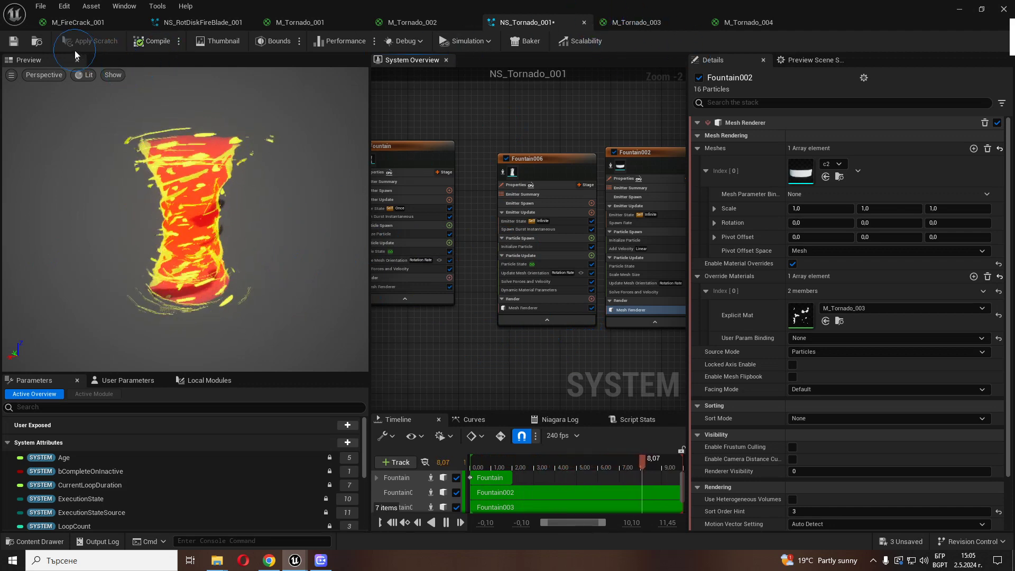
Save the NS_Tornado_001 system and return to the level.
click(14, 41)
click(962, 7)
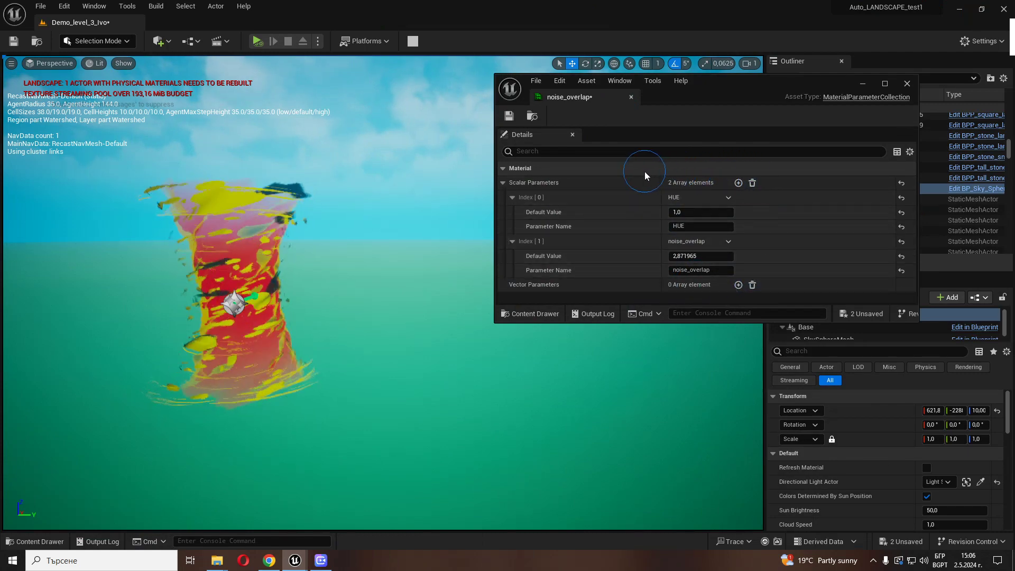
Put the noise_overlap collection away and look over the full M_Tornado_001 and M_Tornado_002 material graphs.
click(864, 83)
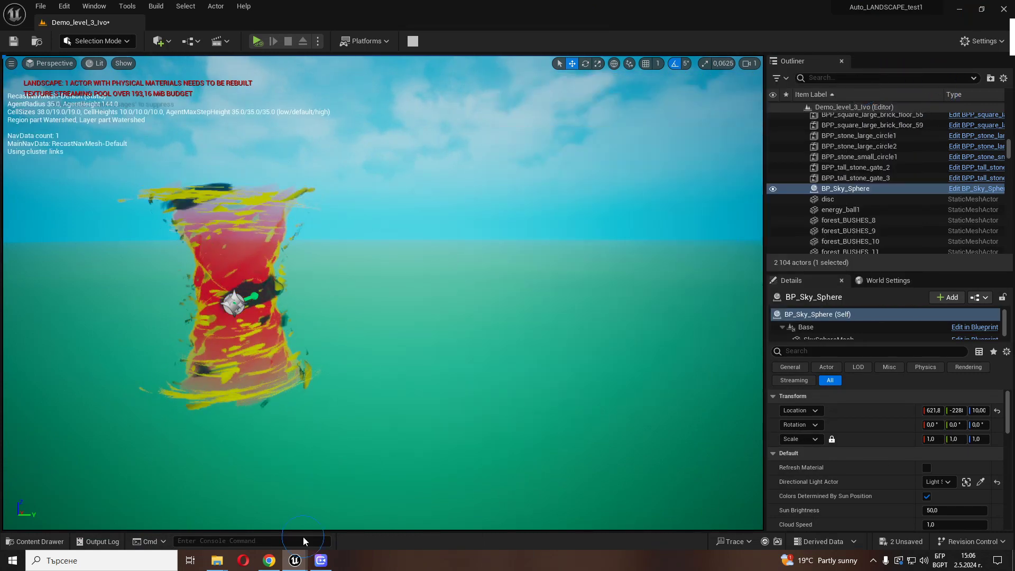
mouse_move(294, 555)
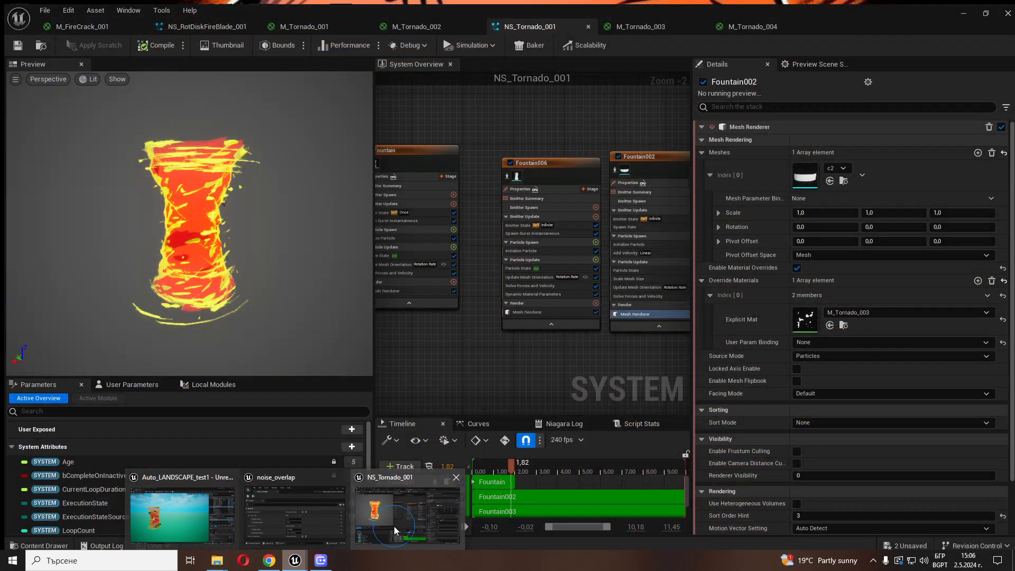
click(394, 525)
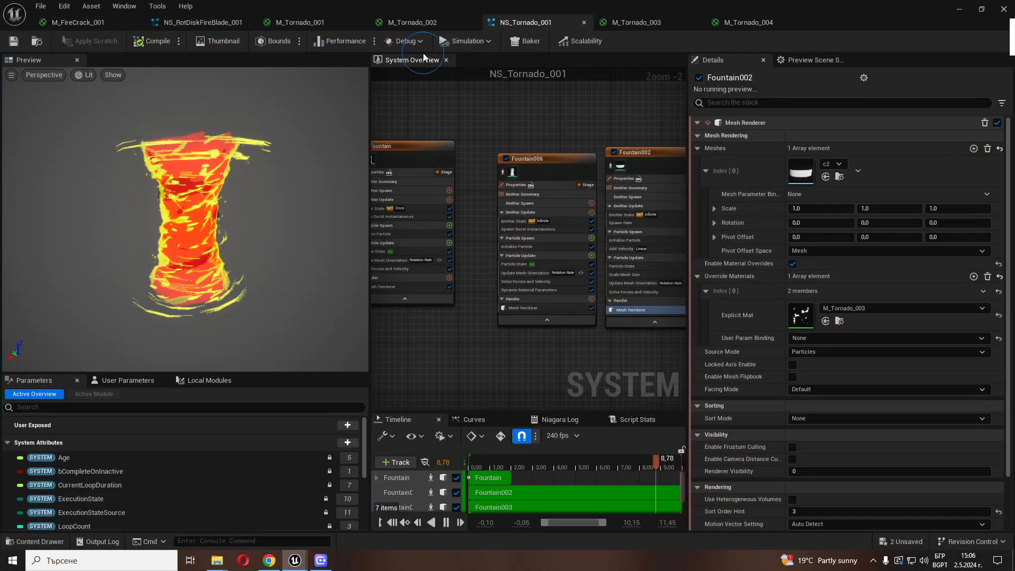
click(304, 22)
scroll(599, 350, down, 4)
right_drag(599, 350, 658, 396)
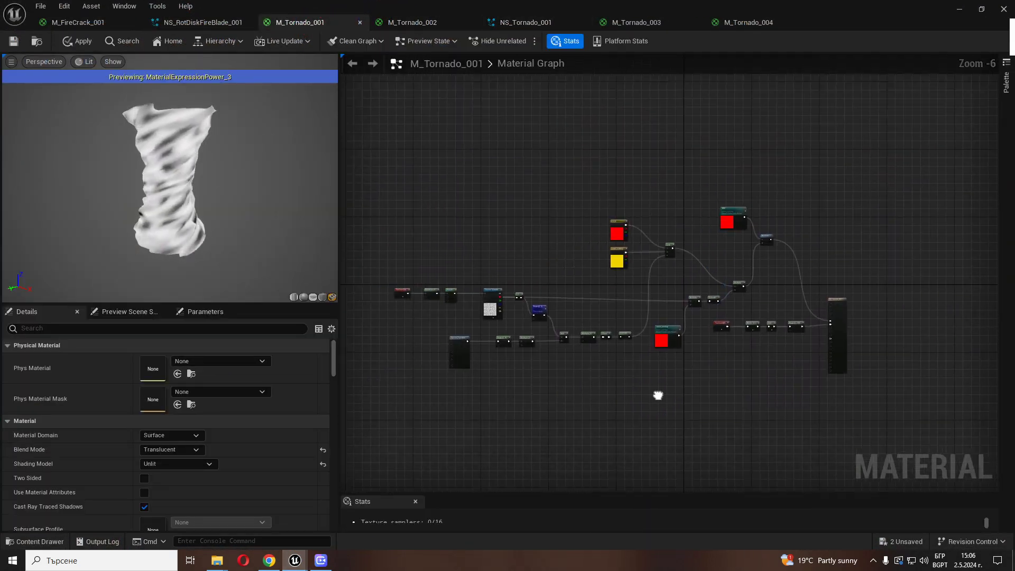
click(443, 22)
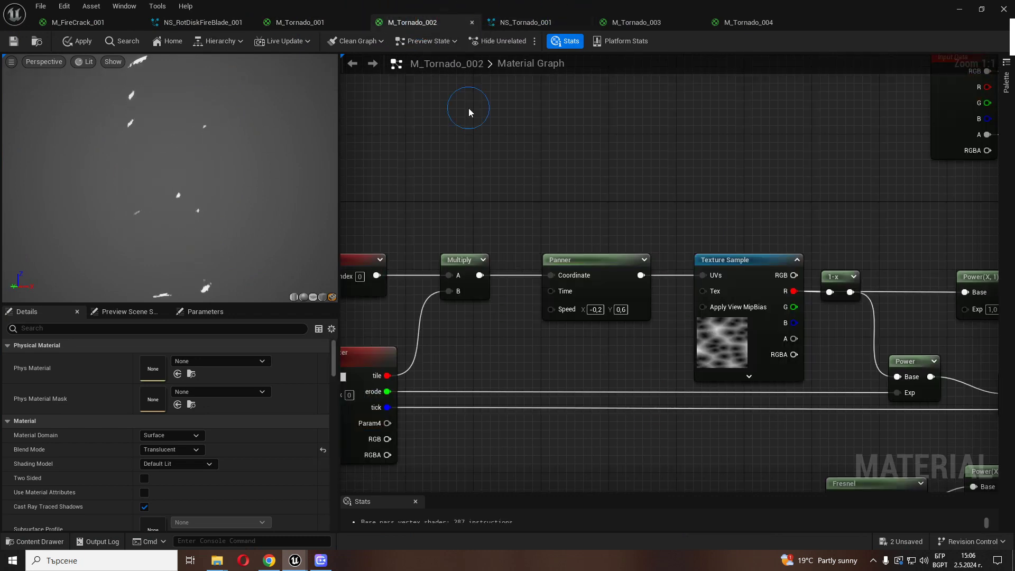
scroll(588, 223, down, 1)
scroll(588, 223, down, 3)
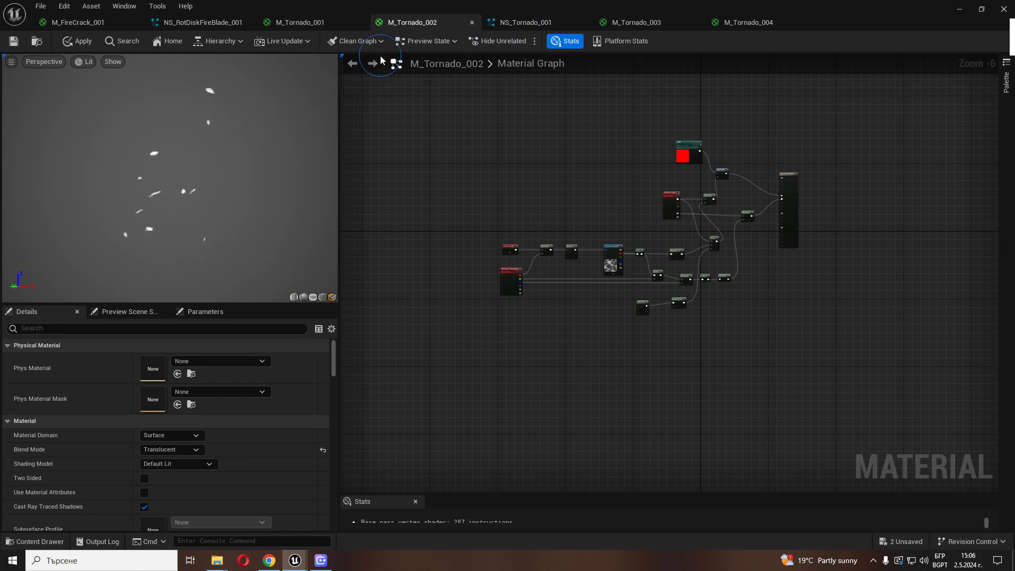
Isolate the Fountain006 emitter in NS_Tornado_001, check its Mesh Renderer's material override, and return to the M_Tornado_002 graph.
click(526, 23)
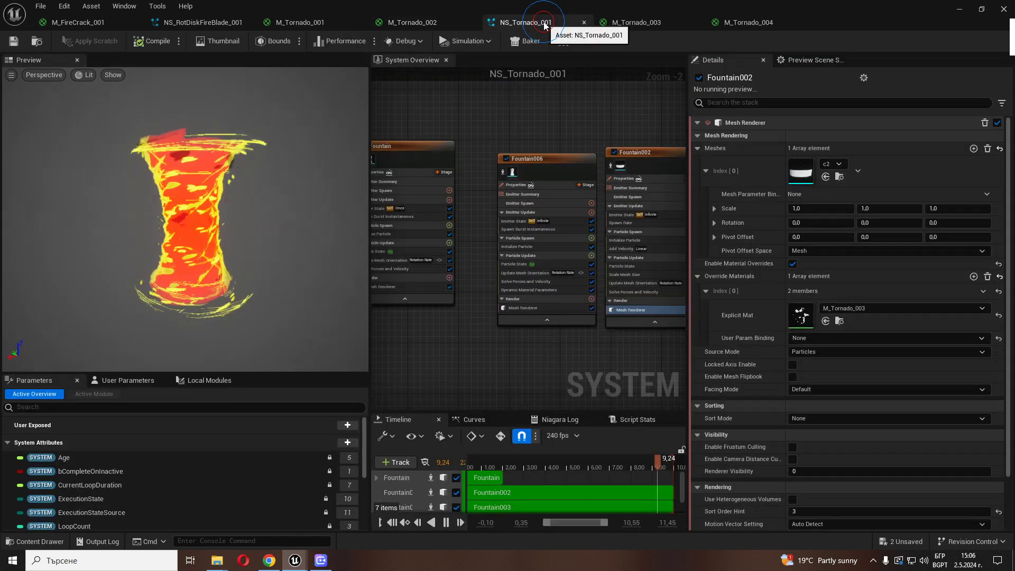
click(505, 173)
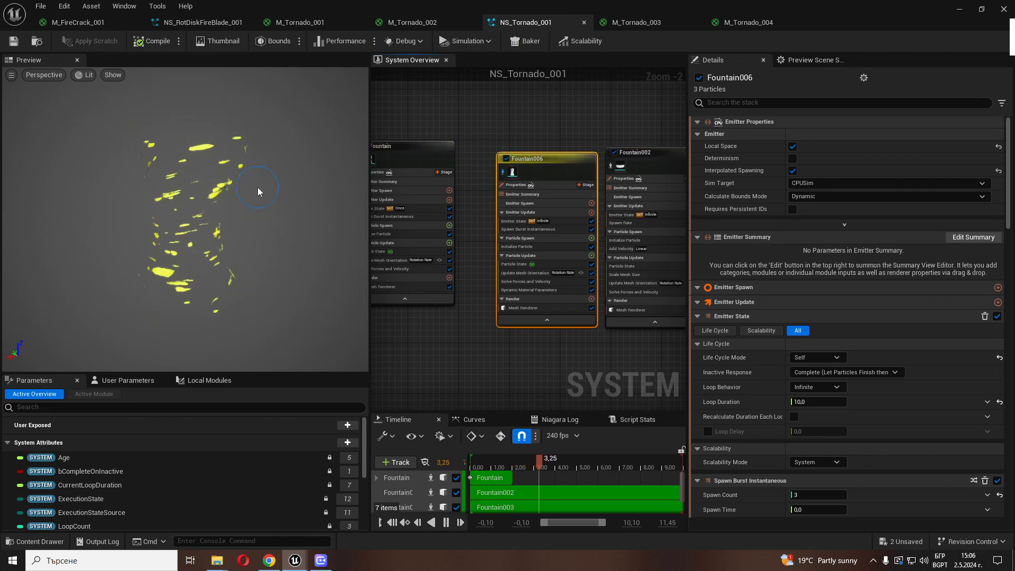
click(523, 308)
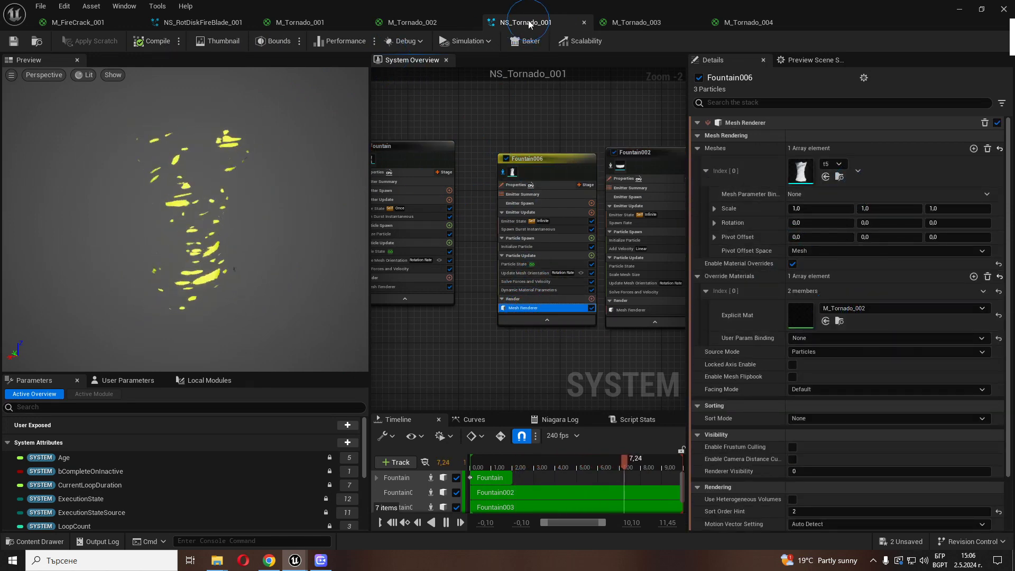
click(398, 21)
scroll(547, 258, down, 1)
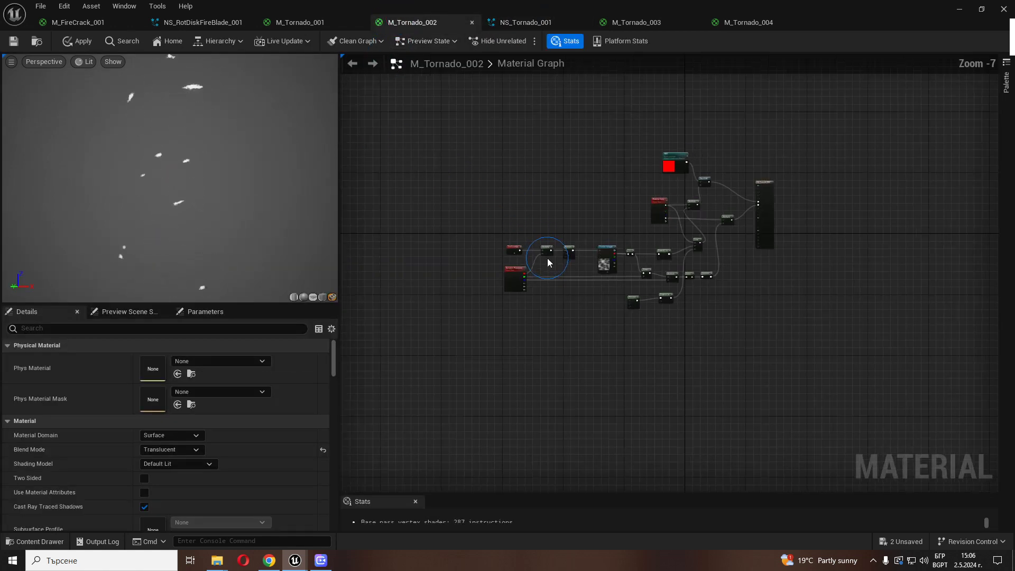
Examine the M_Tornado_003 material graph and its noise strip preview.
click(636, 22)
scroll(499, 338, down, 2)
right_drag(509, 361, 579, 358)
scroll(578, 349, up, 2)
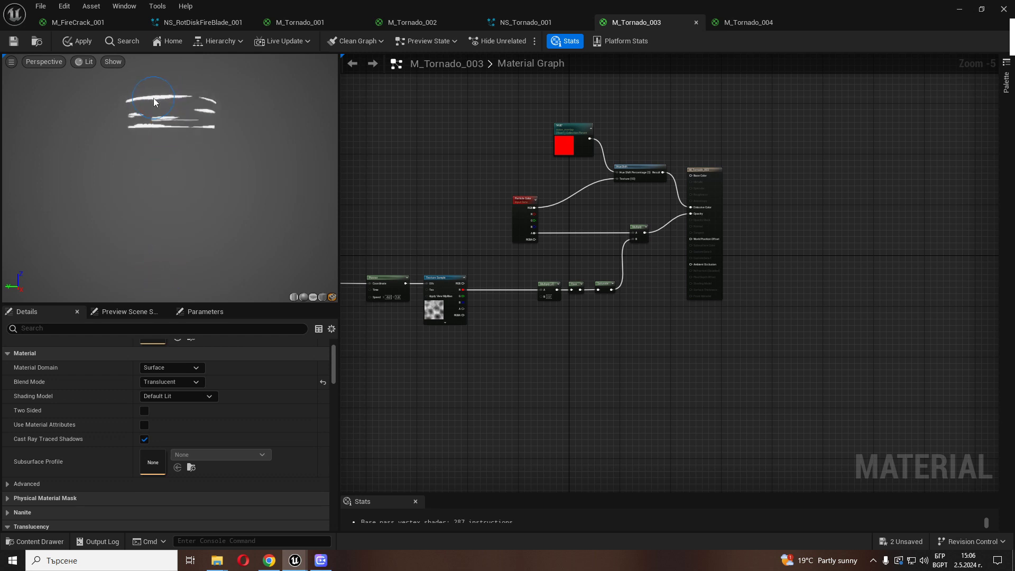
Examine the M_Tornado_004 material graph from its output back to the Fresnel_Function and Dynamic Parameter nodes.
click(755, 24)
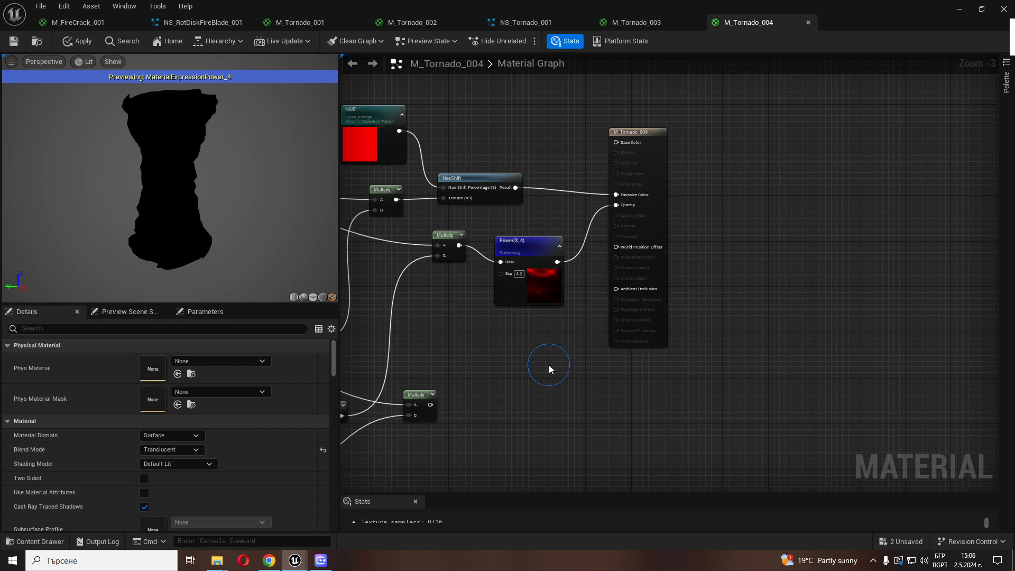
scroll(548, 364, down, 3)
right_drag(539, 389, 747, 296)
scroll(586, 335, up, 3)
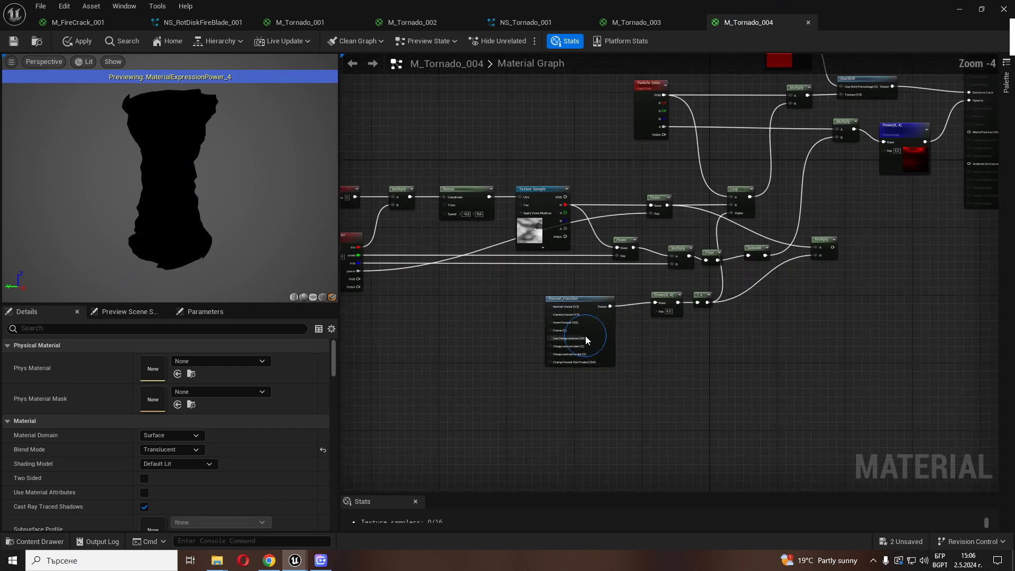
right_drag(388, 259, 503, 291)
scroll(467, 255, up, 2)
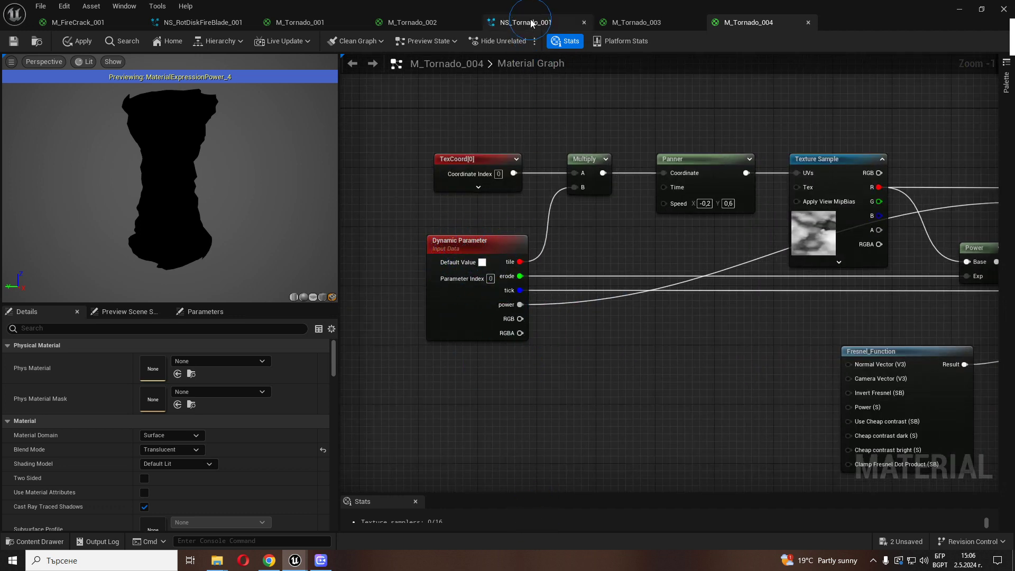
click(499, 41)
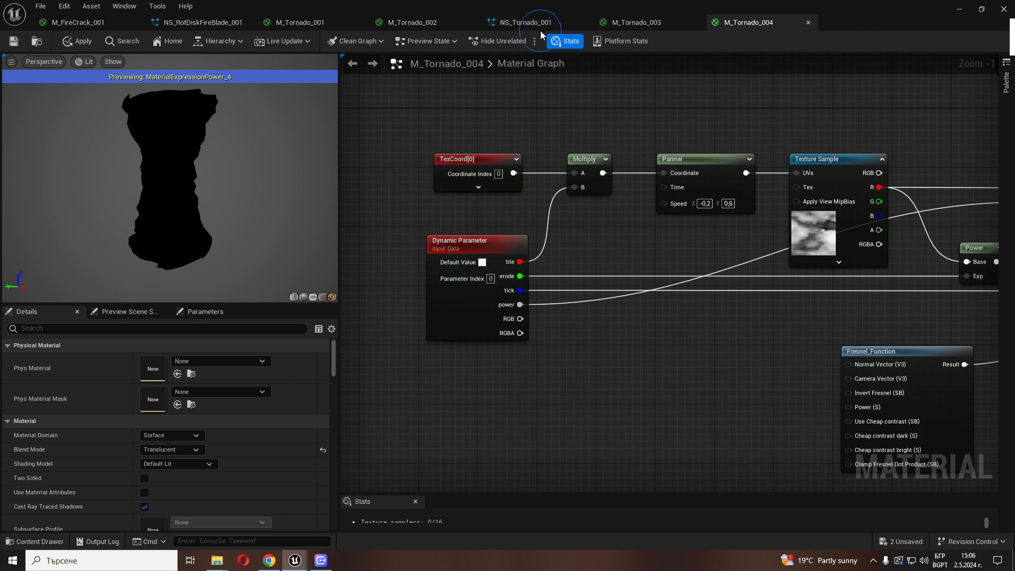
Review Fountain006's Dynamic Material Parameters in NS_Tornado_001 and end the emitter's isolation.
click(525, 22)
scroll(541, 257, up, 2)
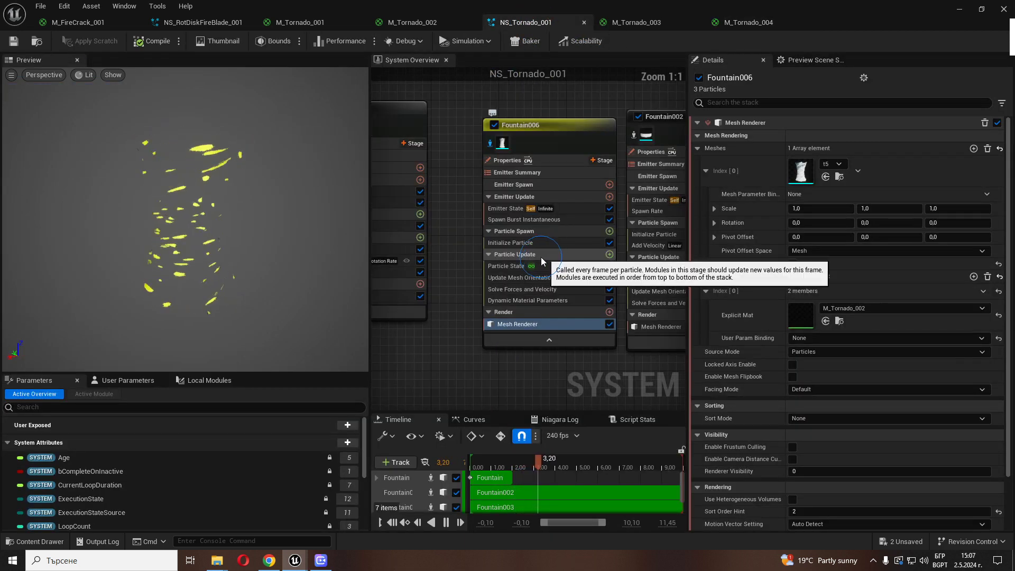
click(518, 300)
right_drag(544, 358, 462, 343)
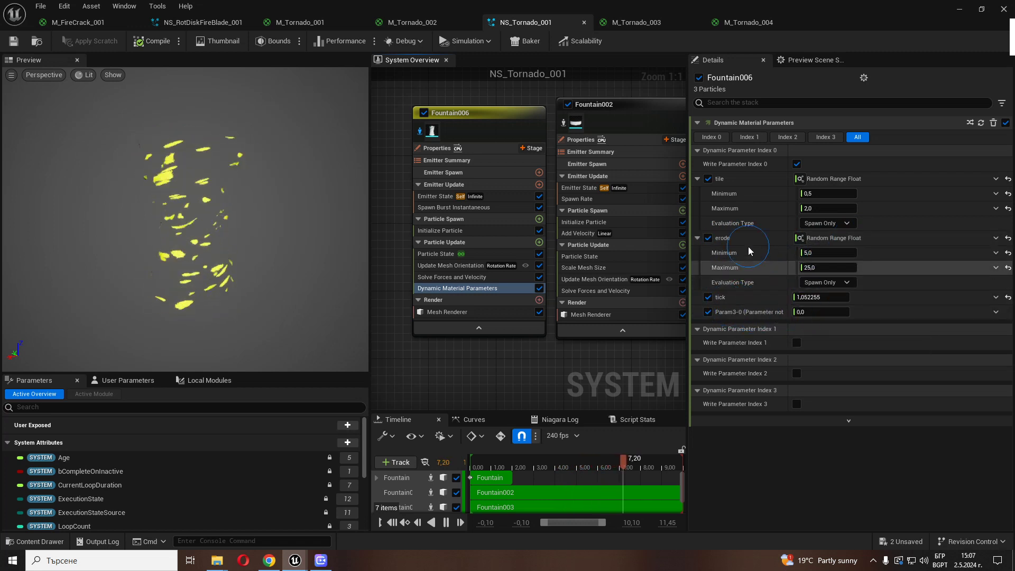
click(564, 125)
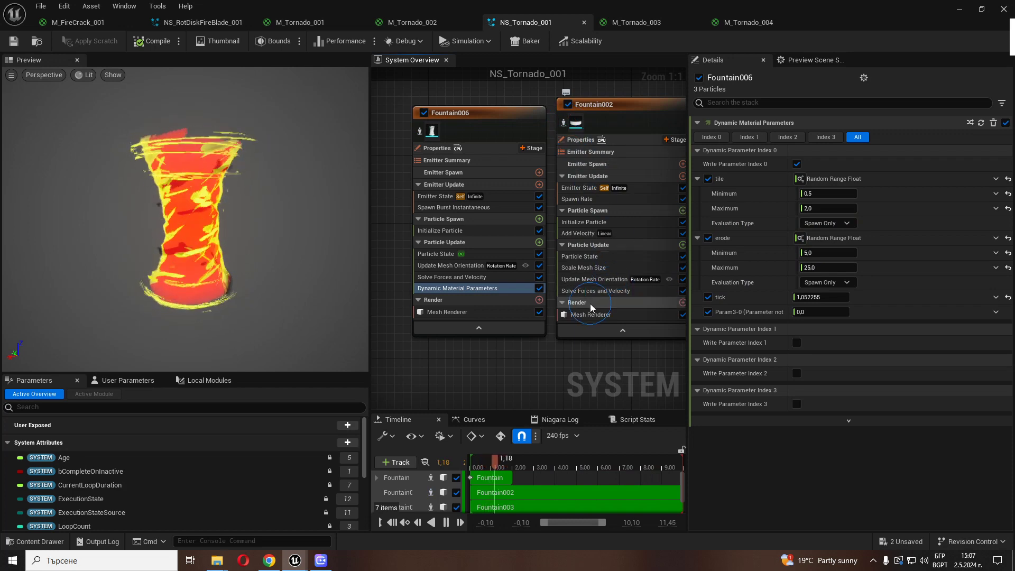
Set Fountain005's Dynamic Material Parameters to tile 4.667066, erode 3.441919 and tick 4.940806, and check the emitter briefly in isolation.
right_drag(577, 348, 402, 341)
right_drag(603, 341, 485, 341)
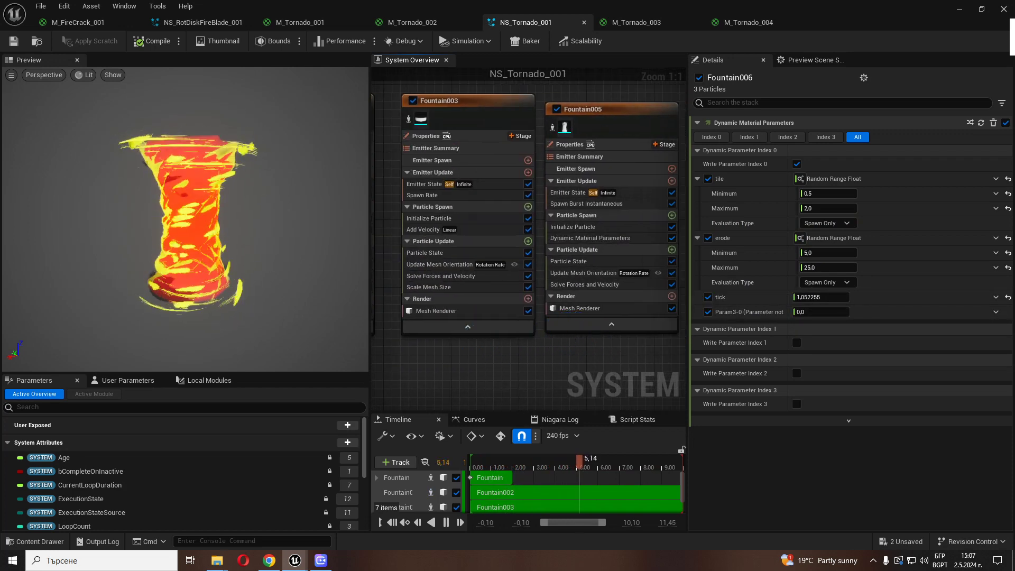
right_drag(576, 341, 517, 340)
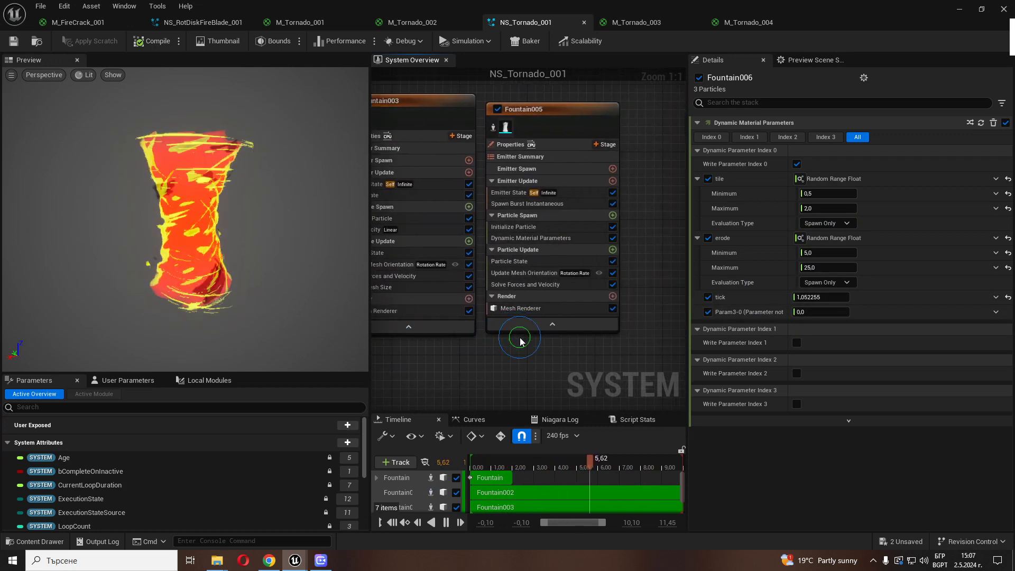
click(543, 238)
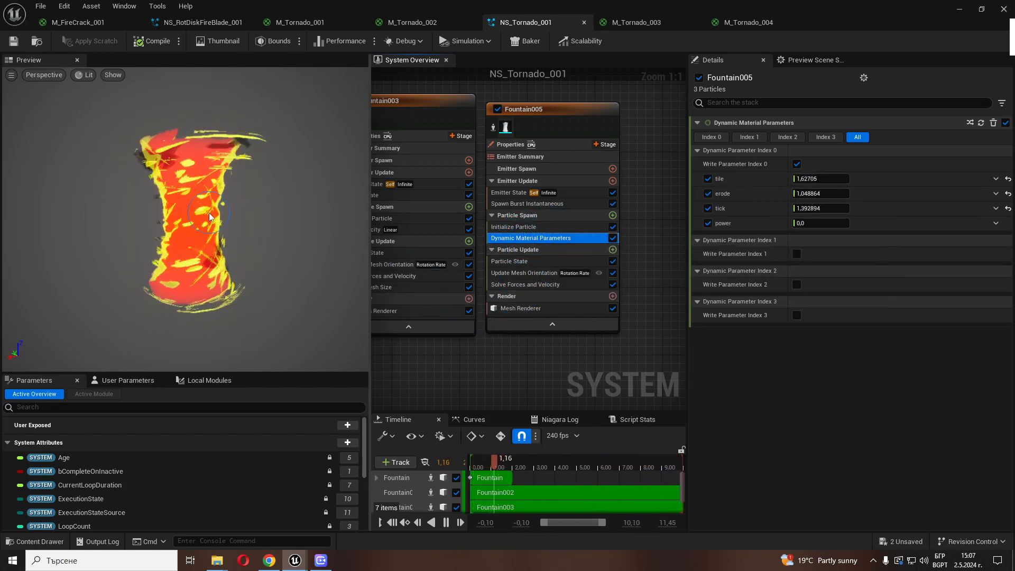
drag(784, 192, 793, 185)
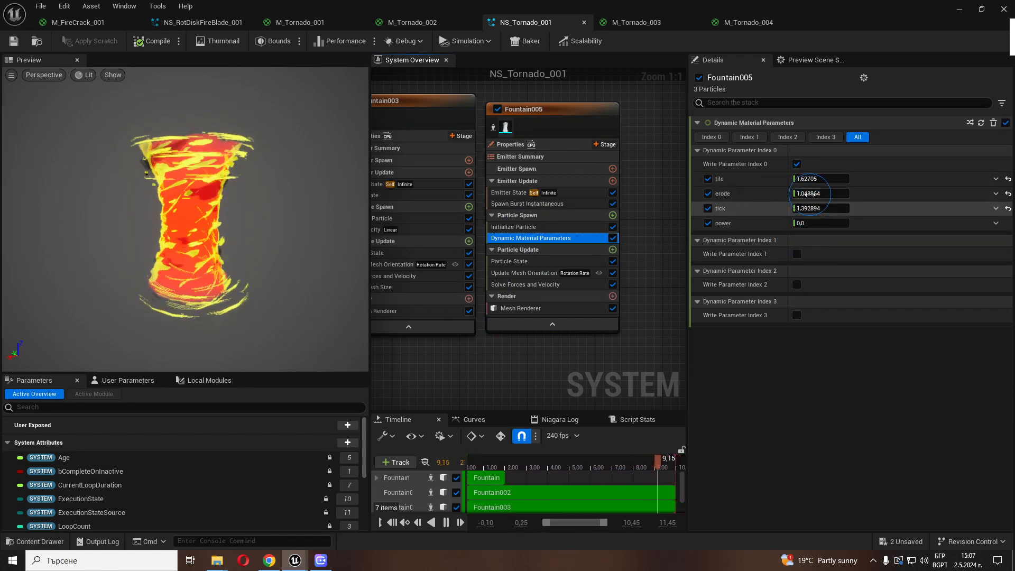
drag(806, 180, 846, 179)
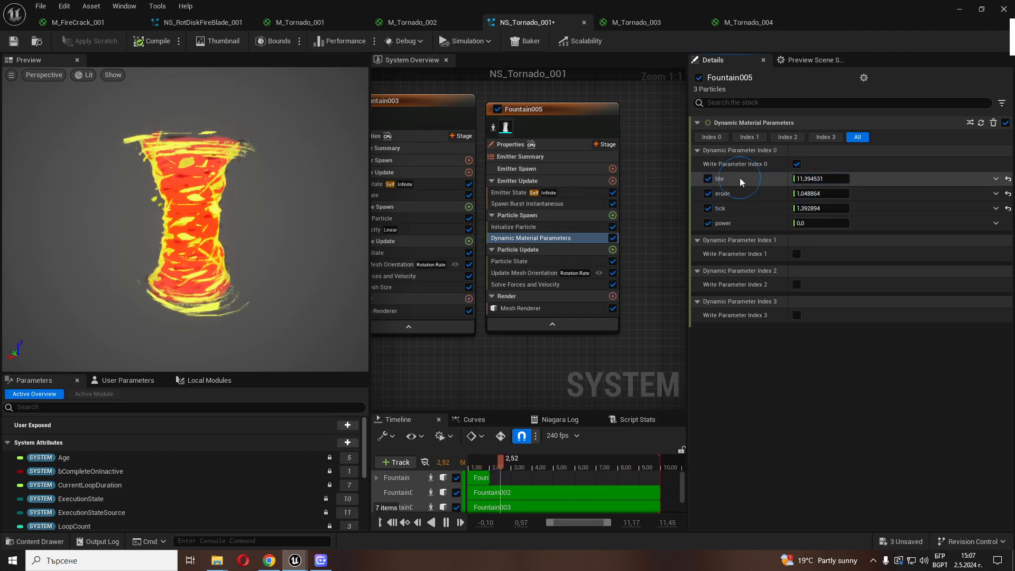
click(491, 126)
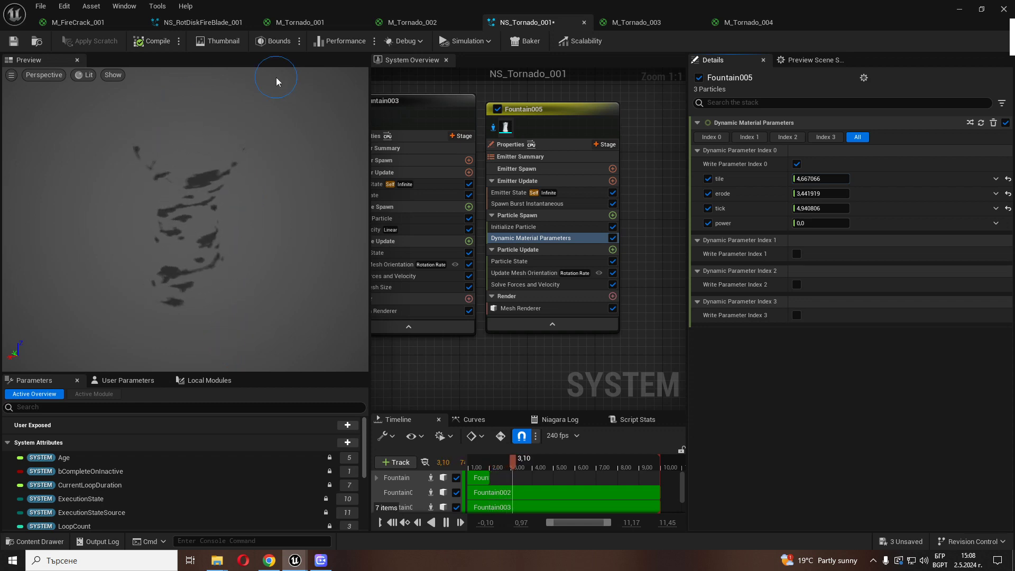
click(492, 127)
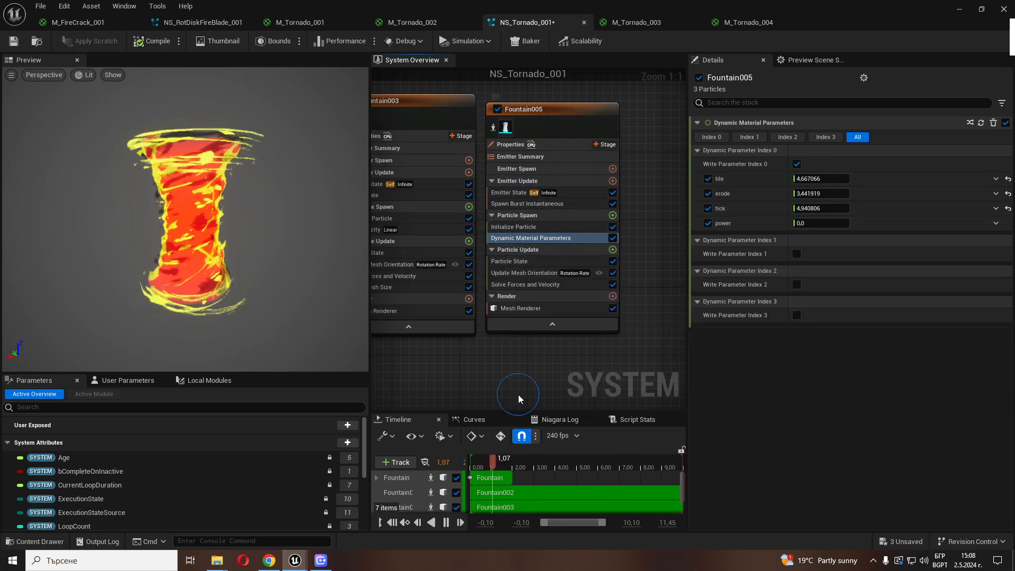
Show Fountain006's Update Mesh Orientation settings and isolate the emitter to watch its rotation.
right_drag(496, 368, 639, 363)
right_drag(460, 355, 640, 353)
right_drag(416, 265, 527, 277)
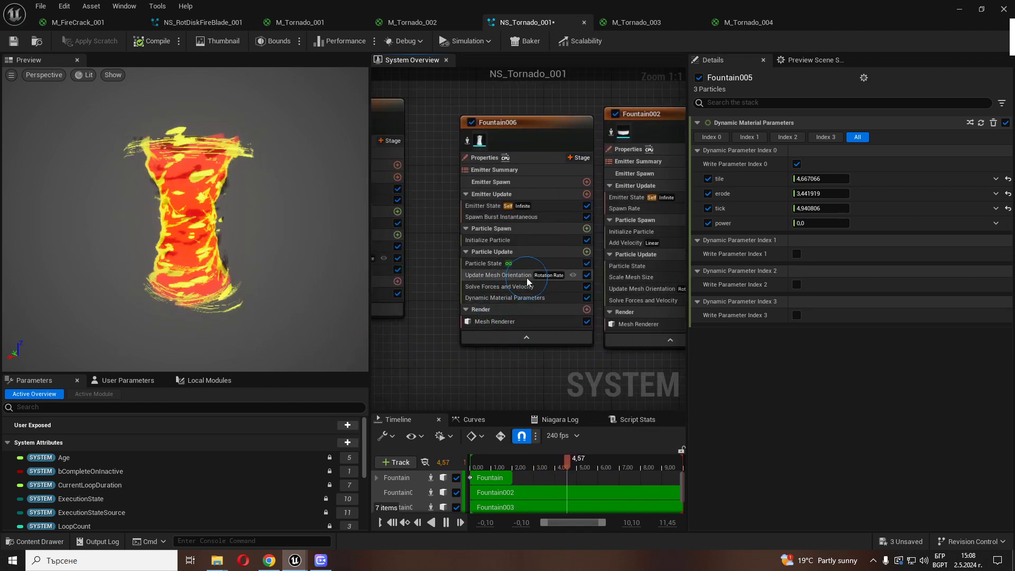
click(500, 275)
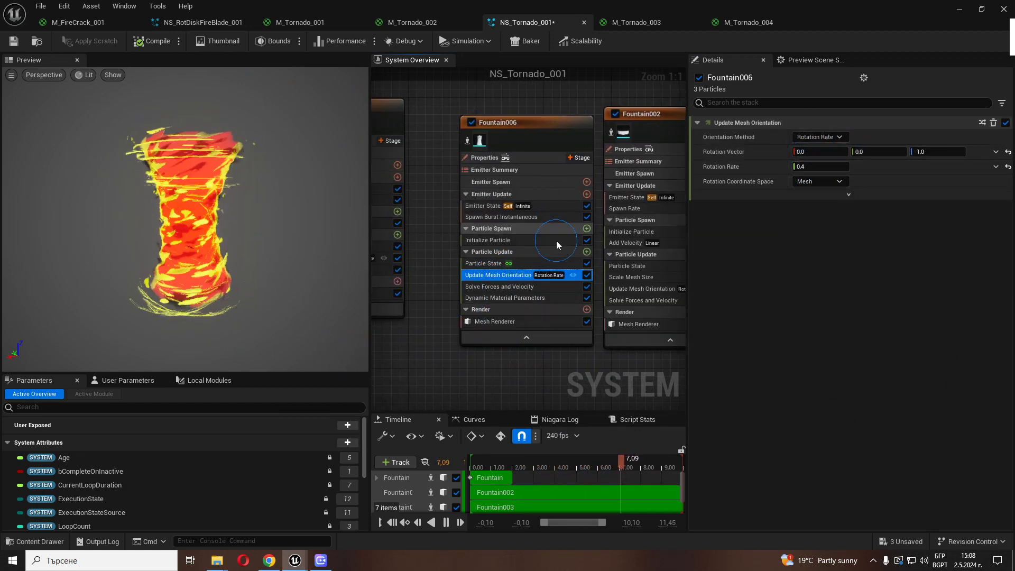
click(467, 140)
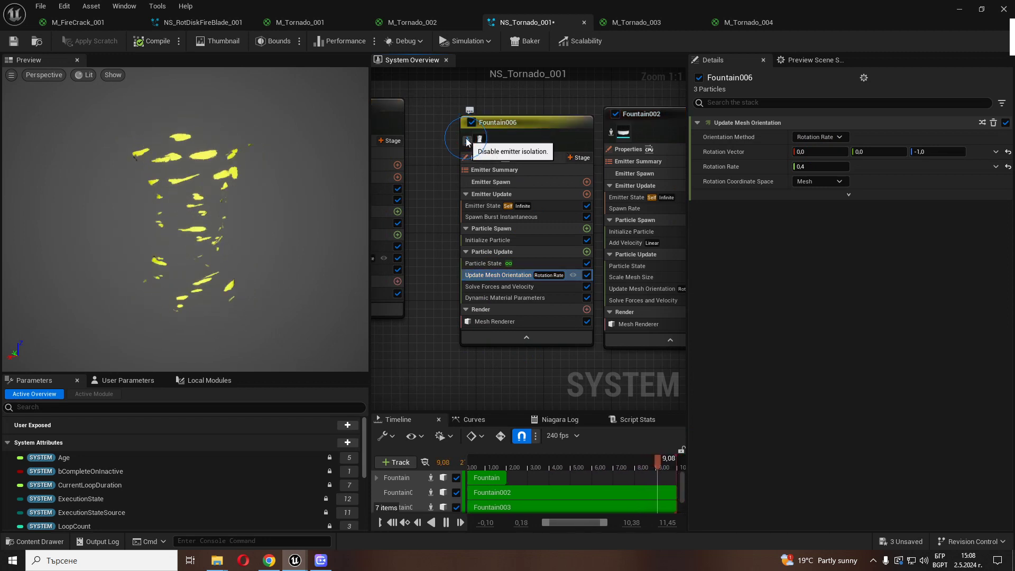
Show the Fountain emitter's Update Mesh Orientation settings and isolate that emitter to watch its rotation.
right_drag(531, 382, 652, 367)
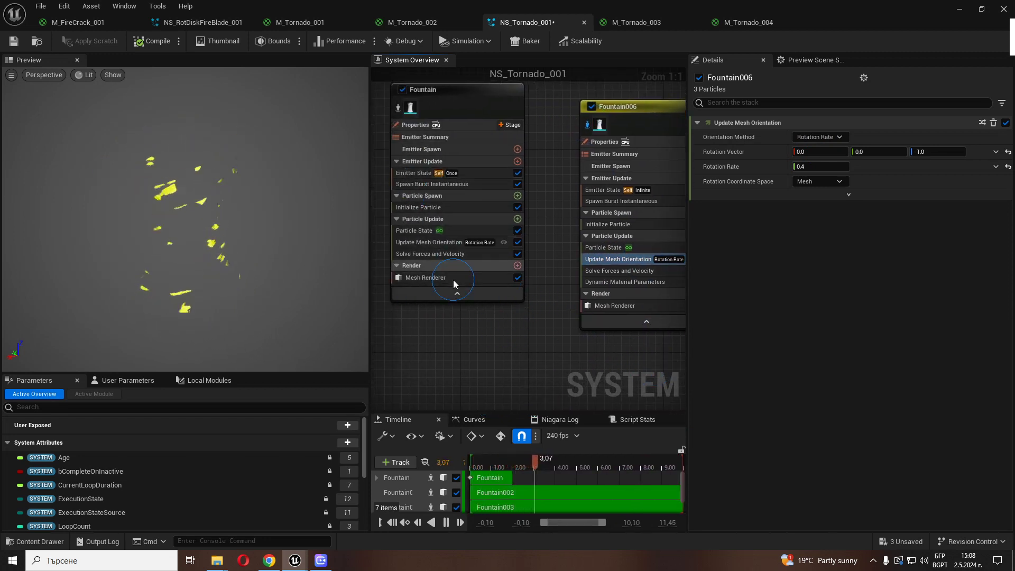
right_drag(477, 352, 481, 374)
click(420, 266)
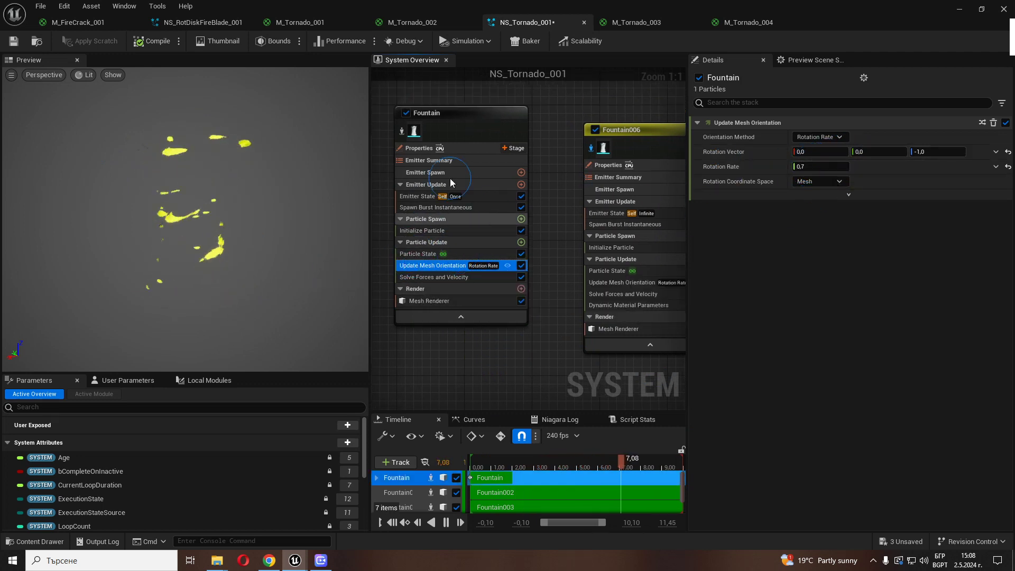
click(401, 131)
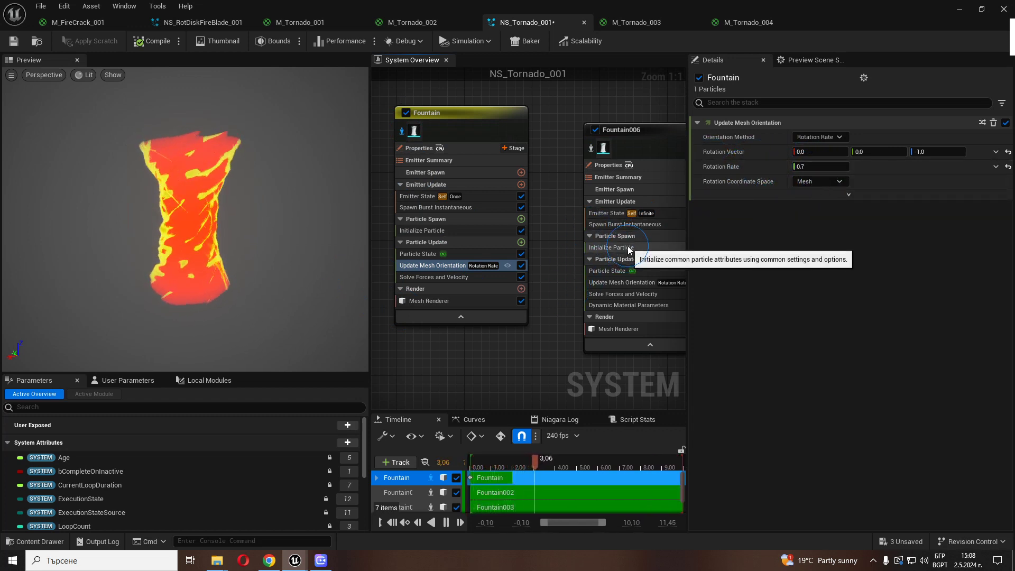
Switch the isolation back to Fountain006 and compare its Update Mesh Orientation rotation rate with Fountain's.
click(622, 283)
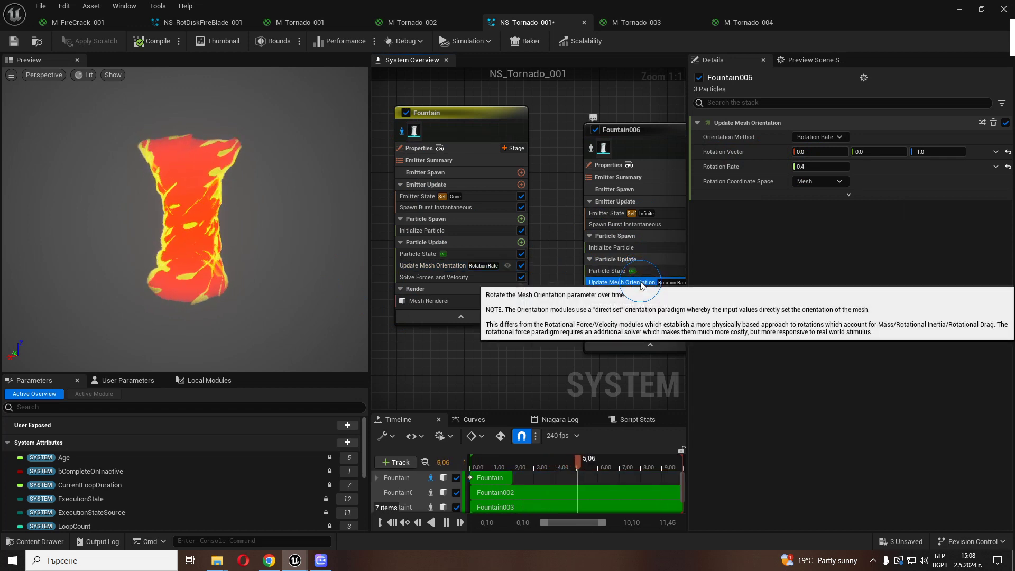
click(592, 148)
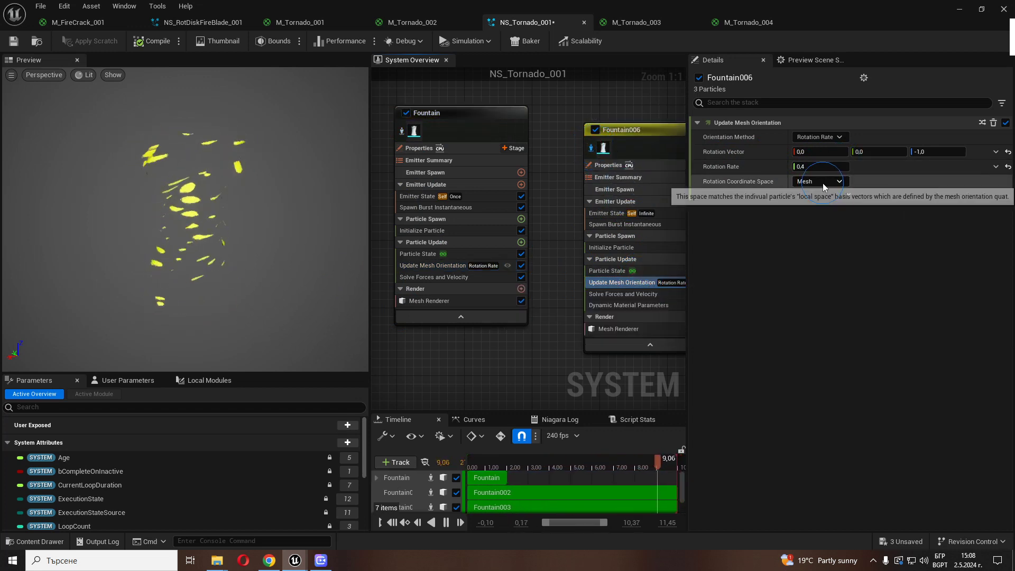
click(833, 204)
click(797, 166)
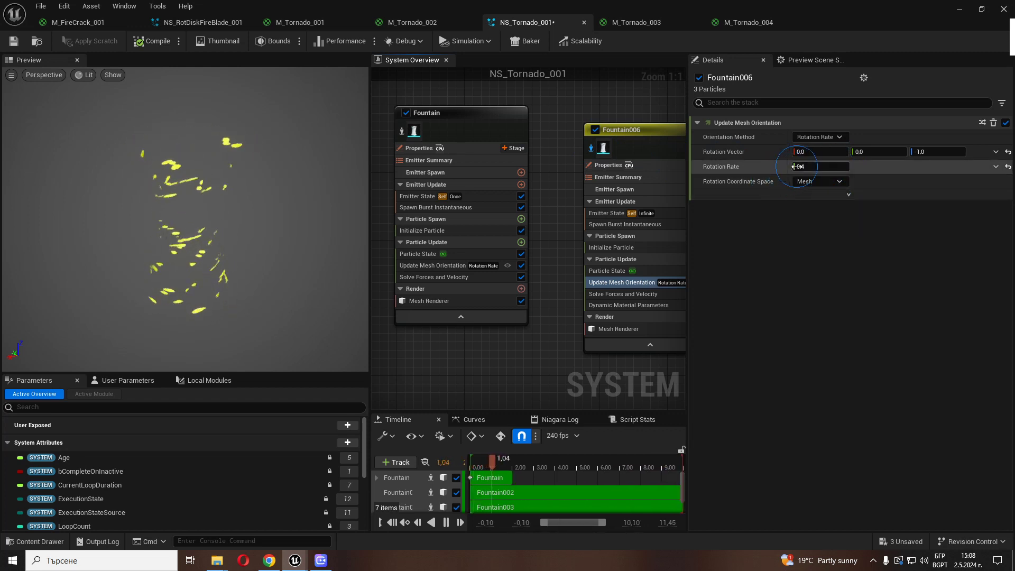
click(576, 312)
right_drag(531, 348, 371, 338)
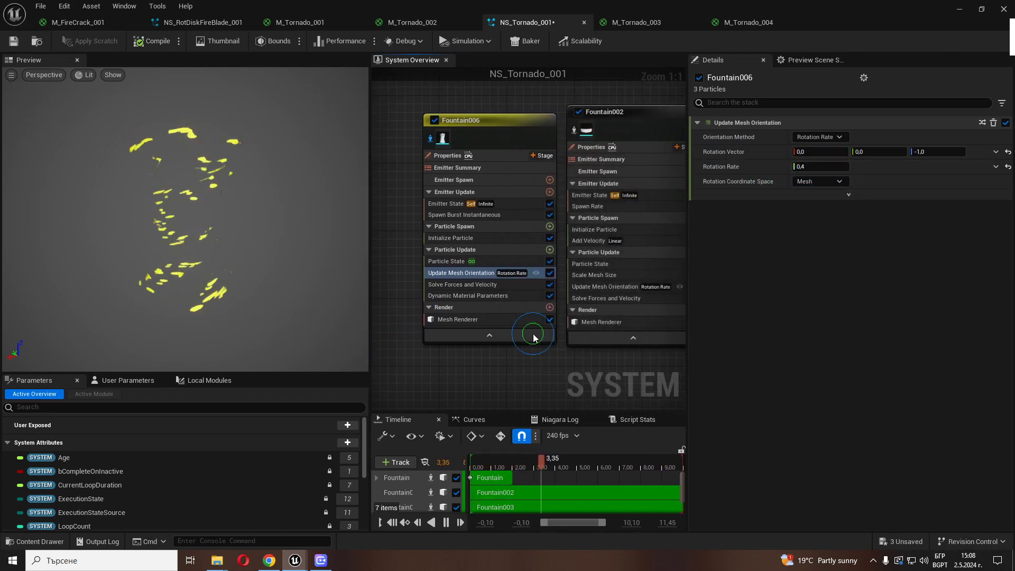
Show Fountain002's Update Mesh Orientation settings, isolate the emitter and examine its rotation rate.
click(599, 287)
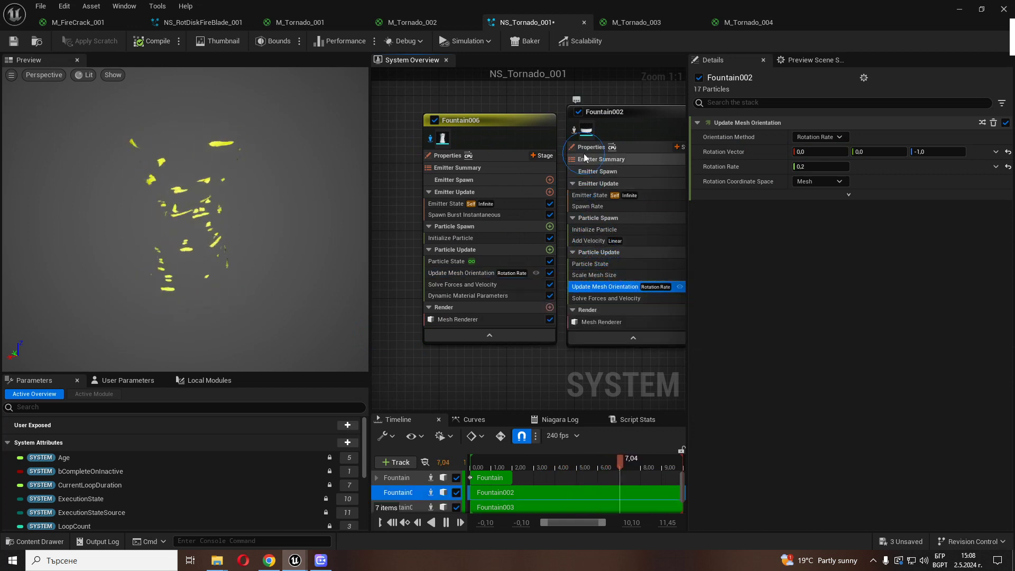
click(575, 130)
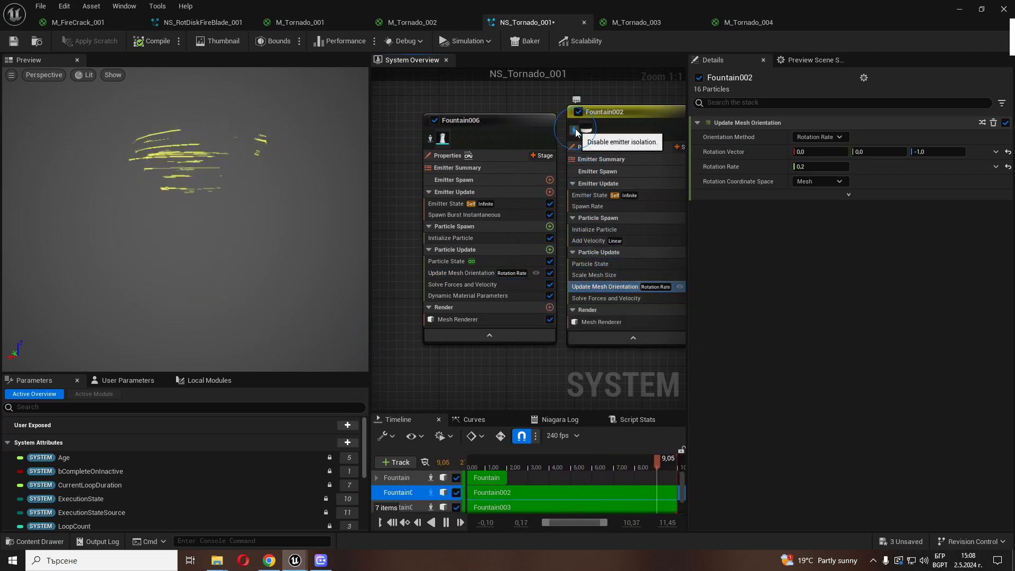
click(819, 167)
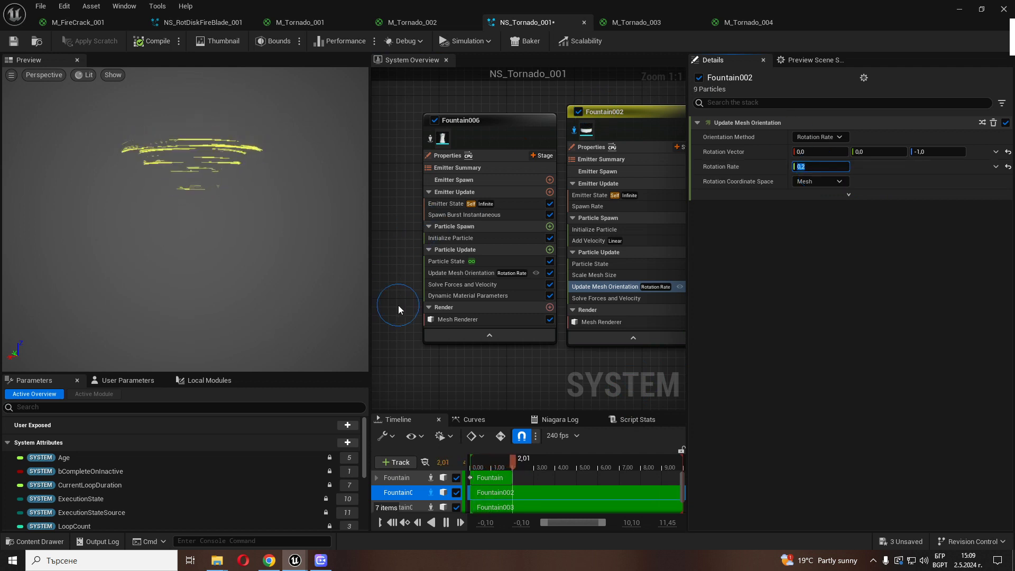
Isolate the Fountain emitter and examine its Update Mesh Orientation settings against its motion in the preview.
right_drag(400, 304, 634, 307)
click(529, 99)
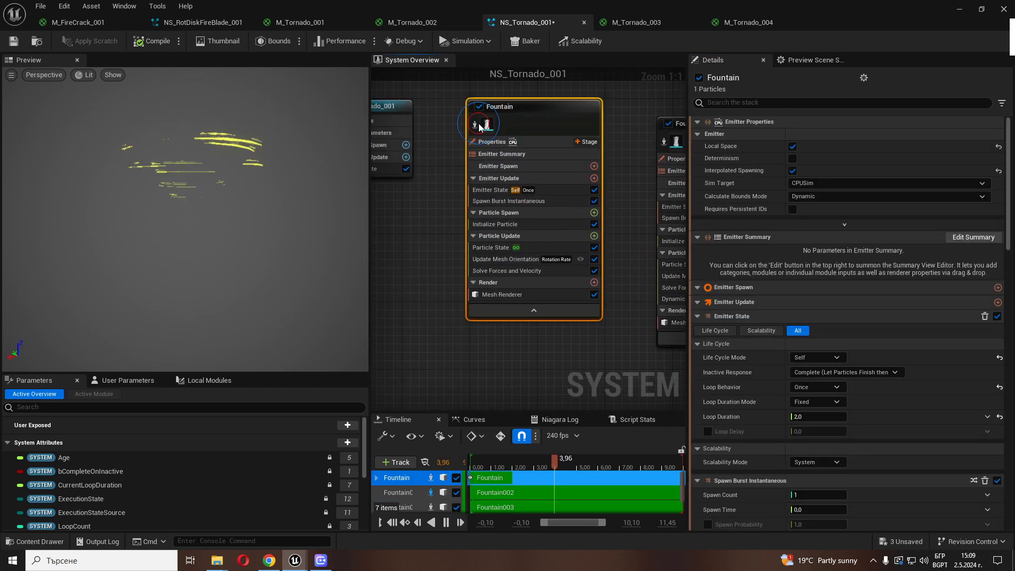
click(505, 259)
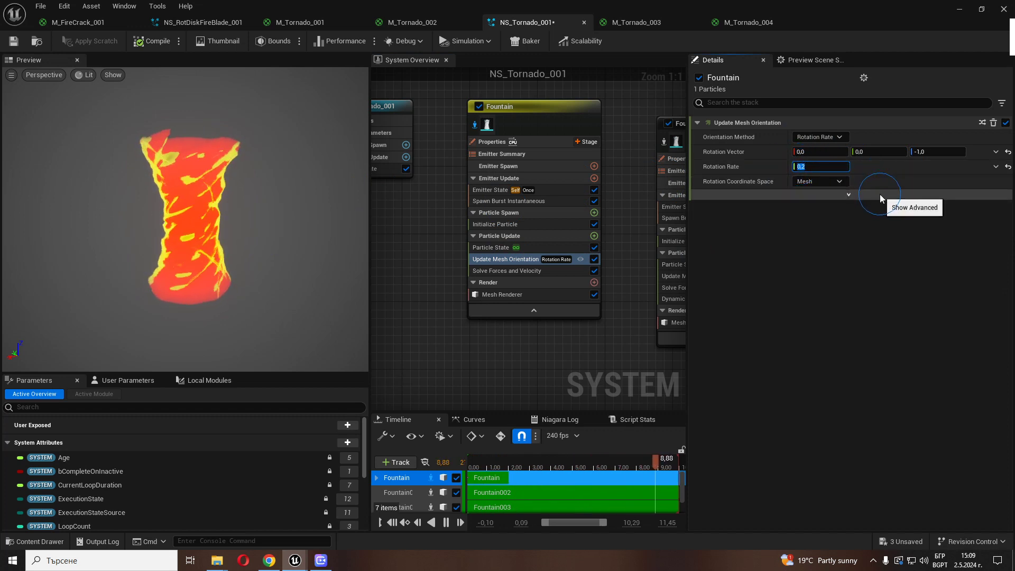
Isolate Fountain002 and examine its Scale Mesh Size curve and Add Velocity range.
right_drag(543, 352, 436, 356)
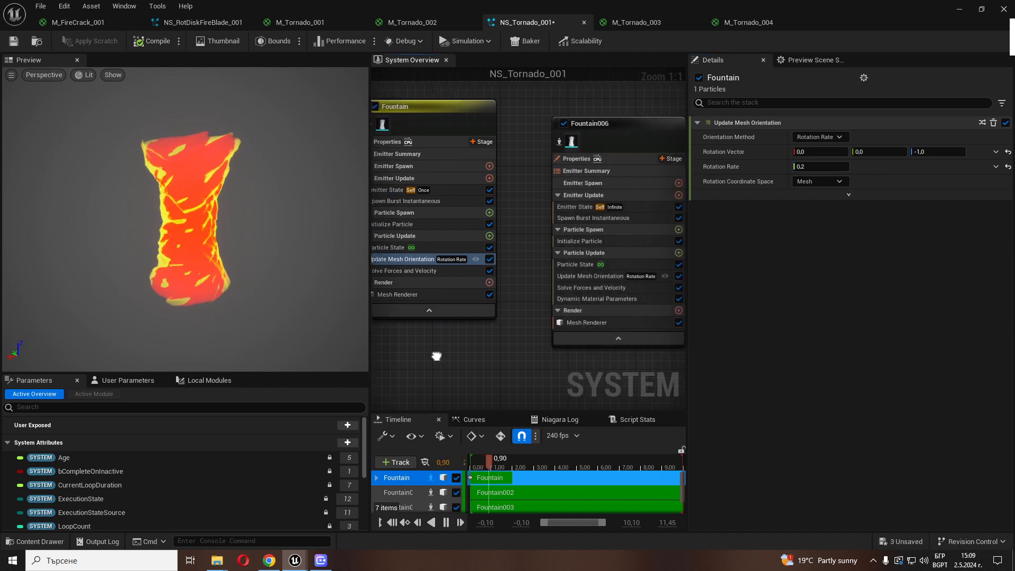
right_drag(581, 367, 457, 352)
right_drag(576, 78, 505, 105)
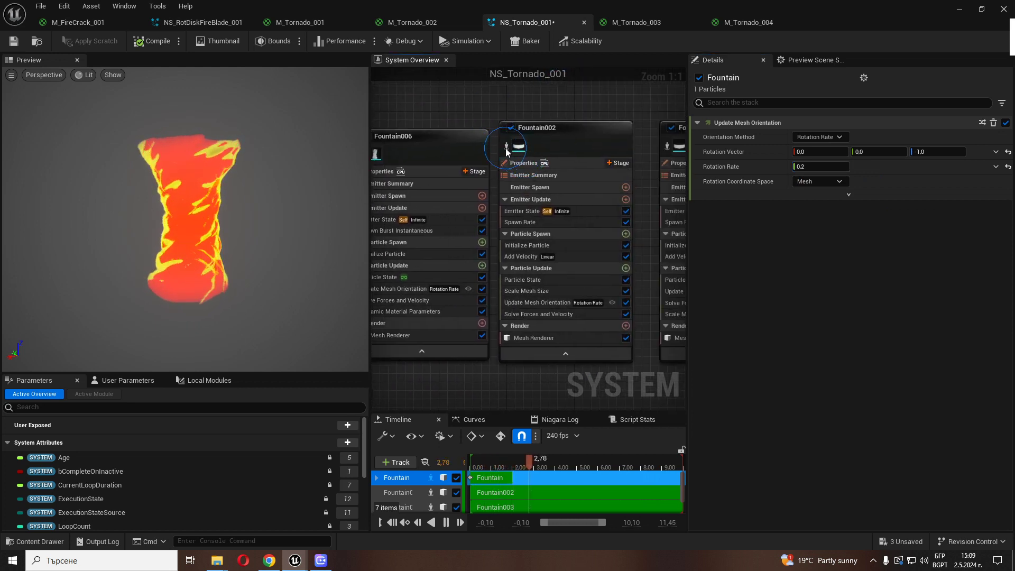
click(506, 146)
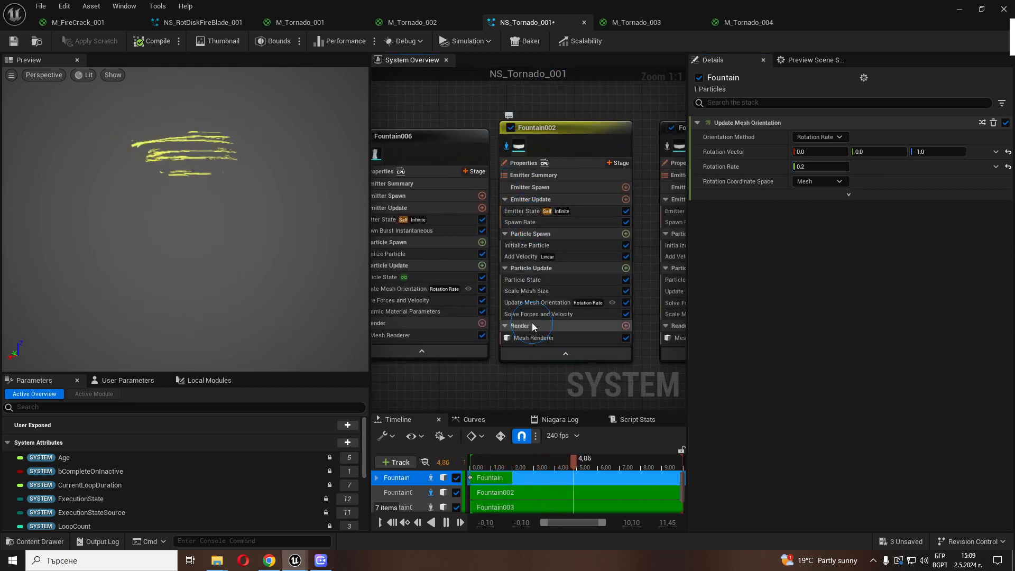
click(528, 292)
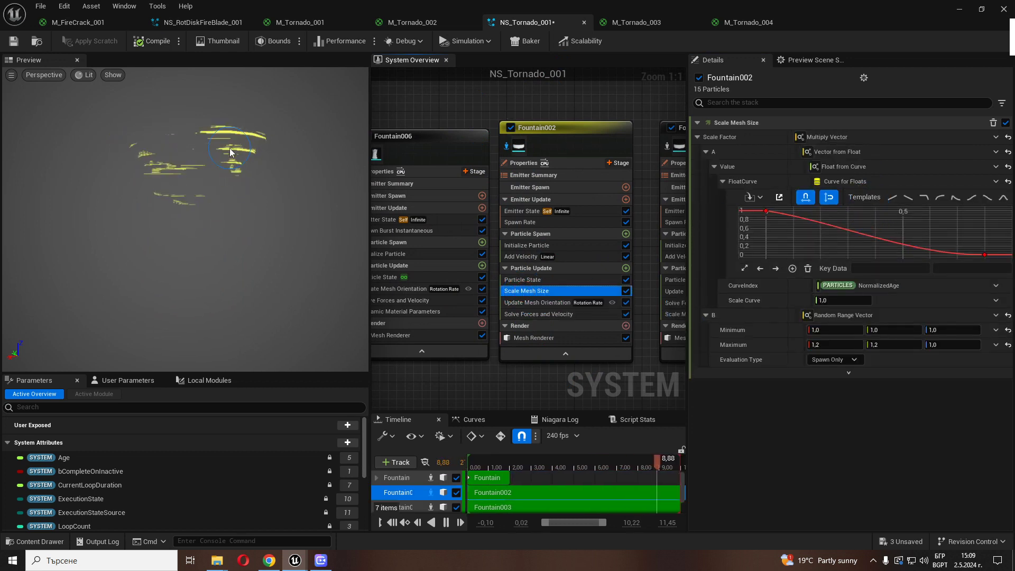
click(528, 256)
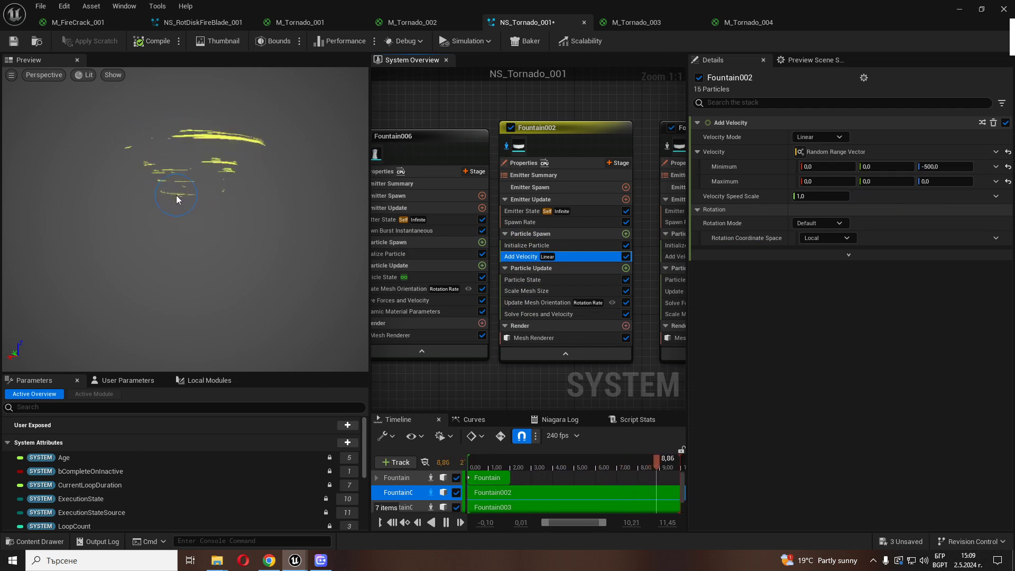
Show Fountain002's Update Mesh Orientation settings and isolate Fountain003 and Fountain in turn to compare their motion.
right_drag(615, 100, 505, 104)
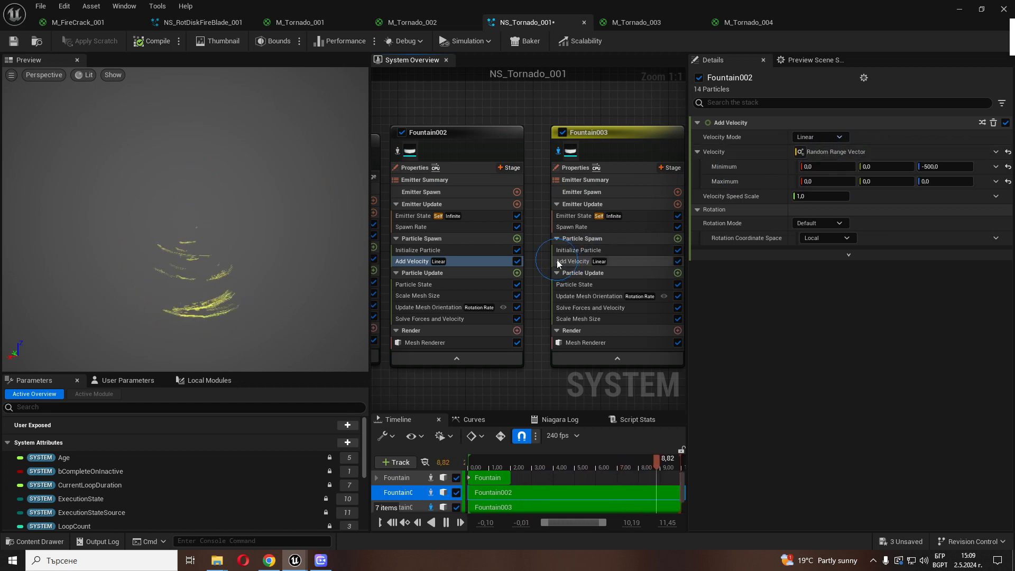
click(426, 306)
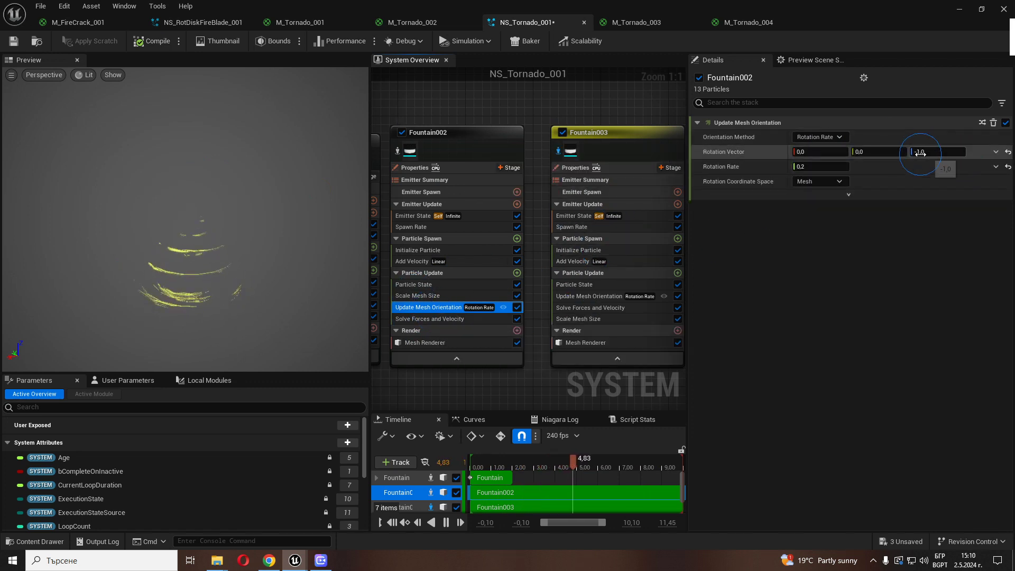
right_drag(449, 115, 626, 104)
right_drag(423, 96, 509, 122)
click(473, 154)
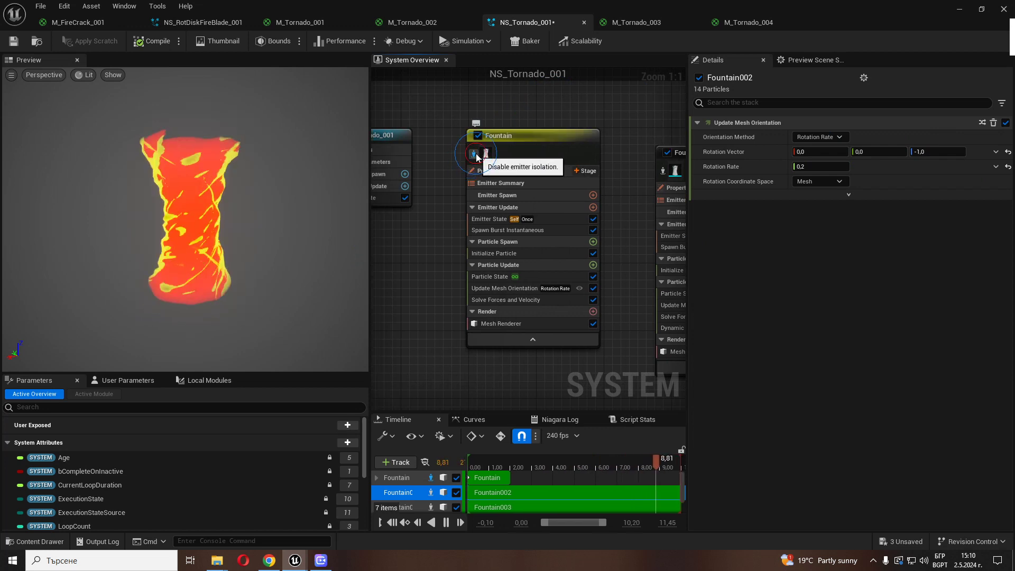
Try a rotation rate of 0.7 in Fountain002's Update Mesh Orientation module and undo that change.
click(931, 153)
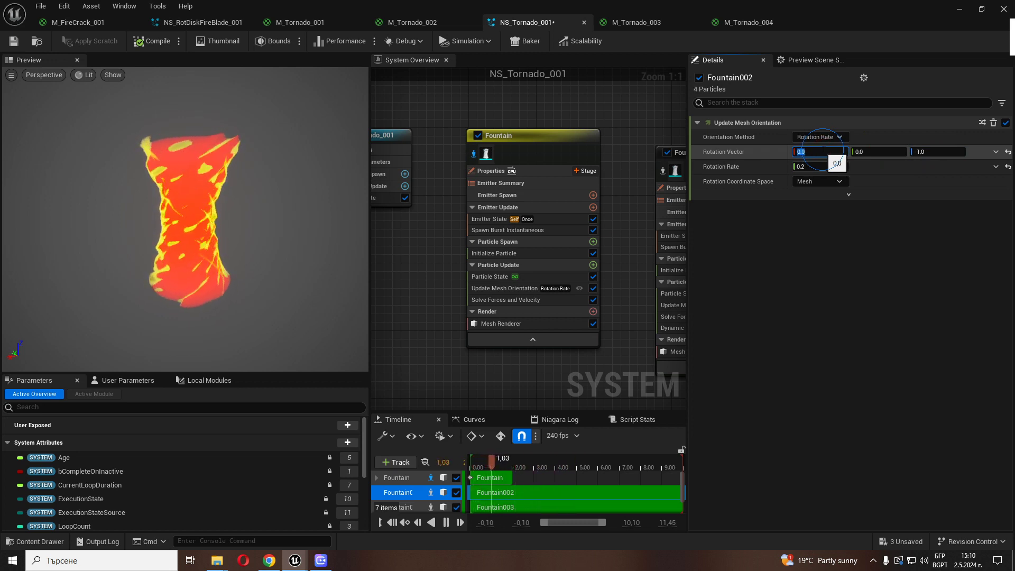
click(825, 168)
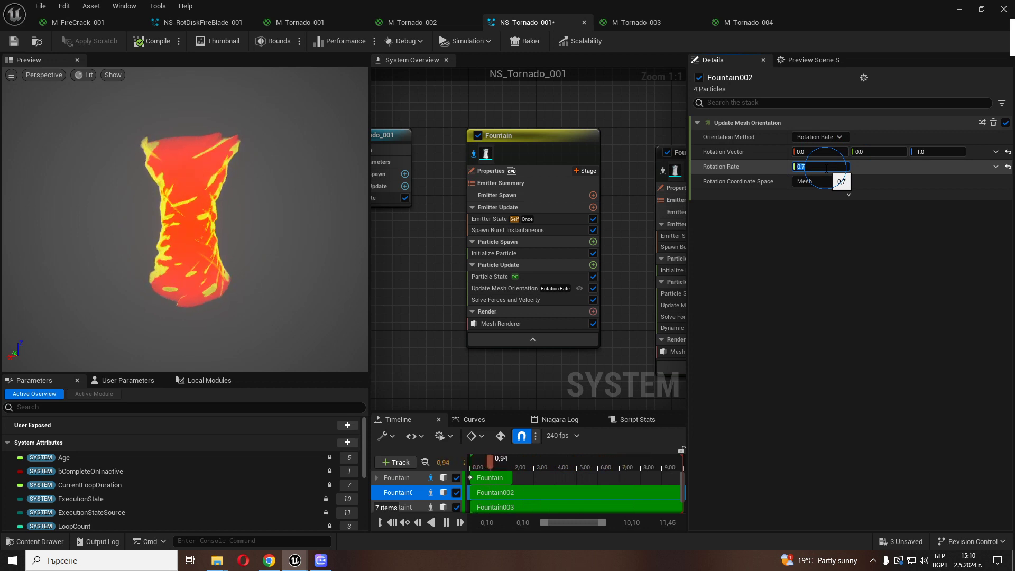
scroll(589, 175, down, 2)
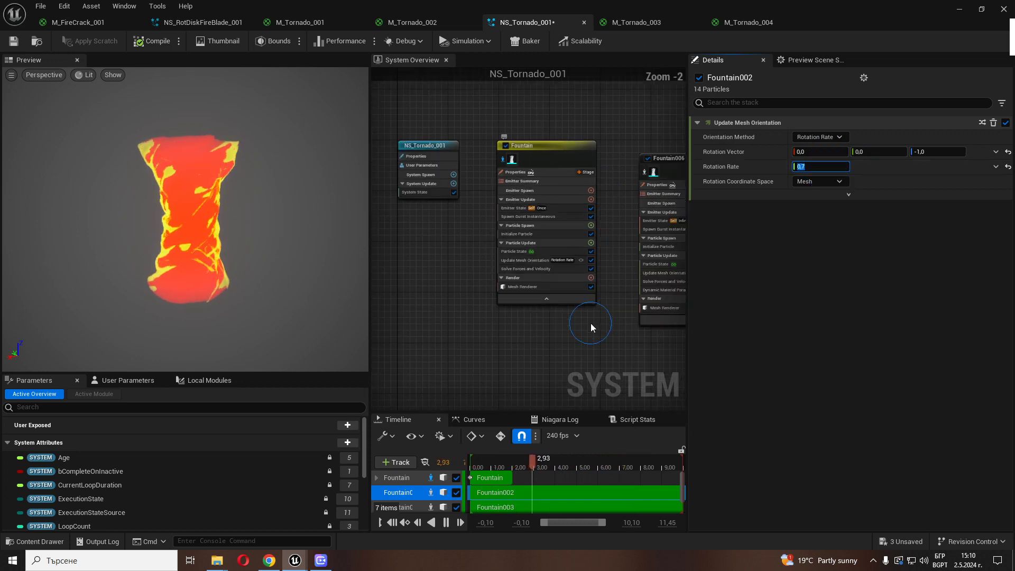
right_drag(591, 322, 407, 307)
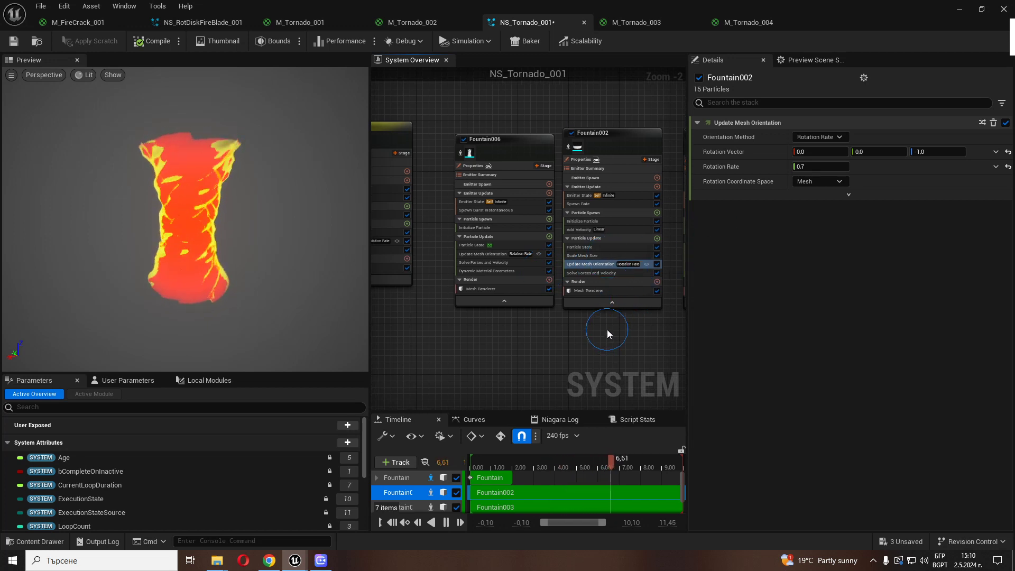
key(ctrl+z)
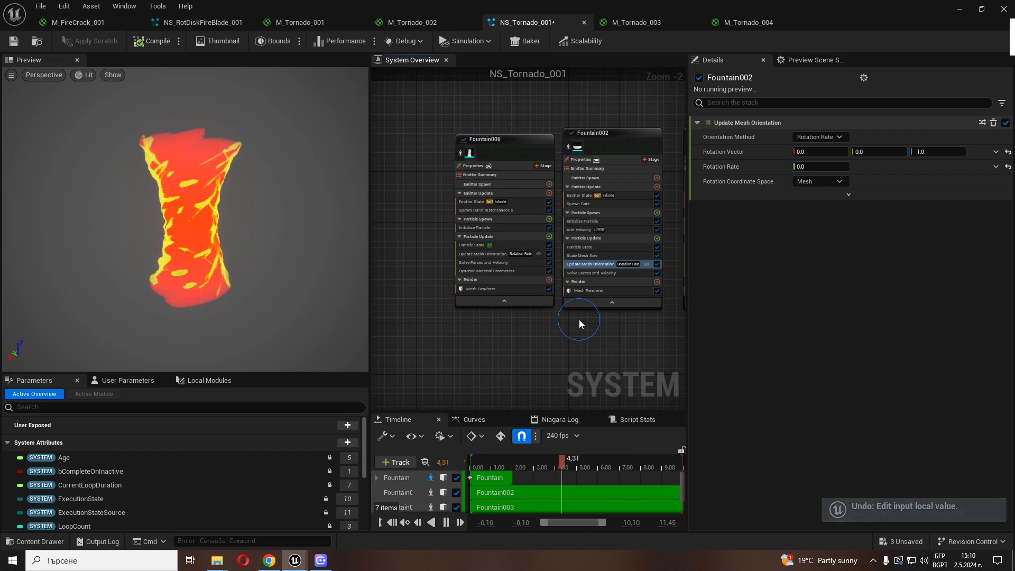
Set the Z rotation vector to 1 in the Fountain emitter's Update Mesh Orientation module to try the opposite spin direction.
right_drag(456, 334, 534, 333)
scroll(443, 242, up, 1)
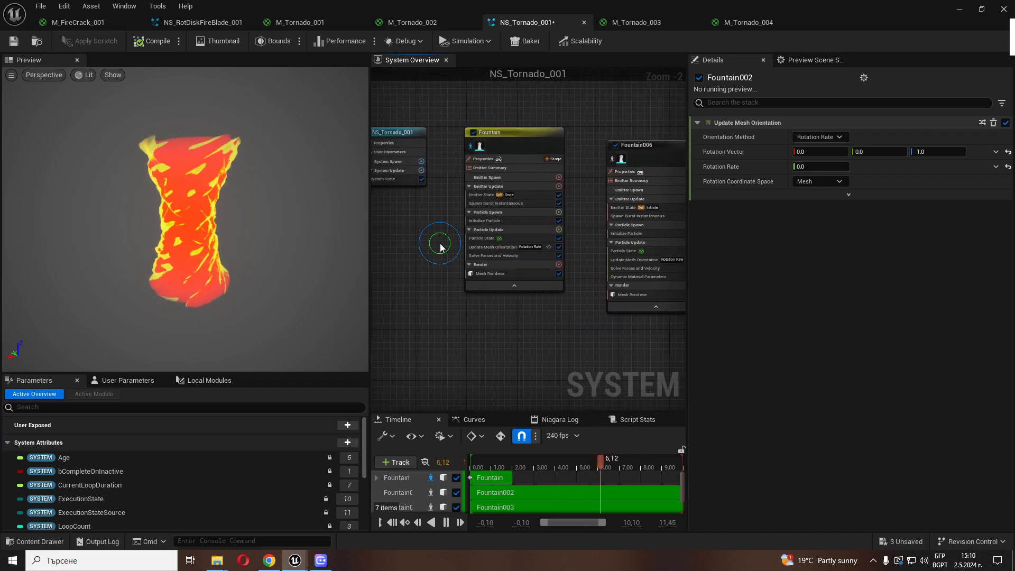
scroll(513, 246, up, 1)
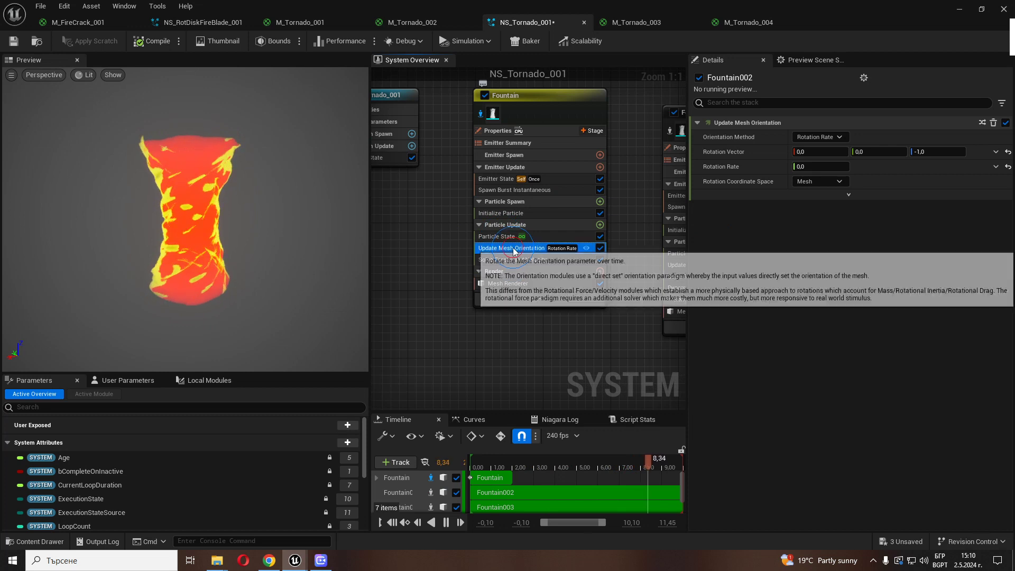
click(512, 247)
click(923, 153)
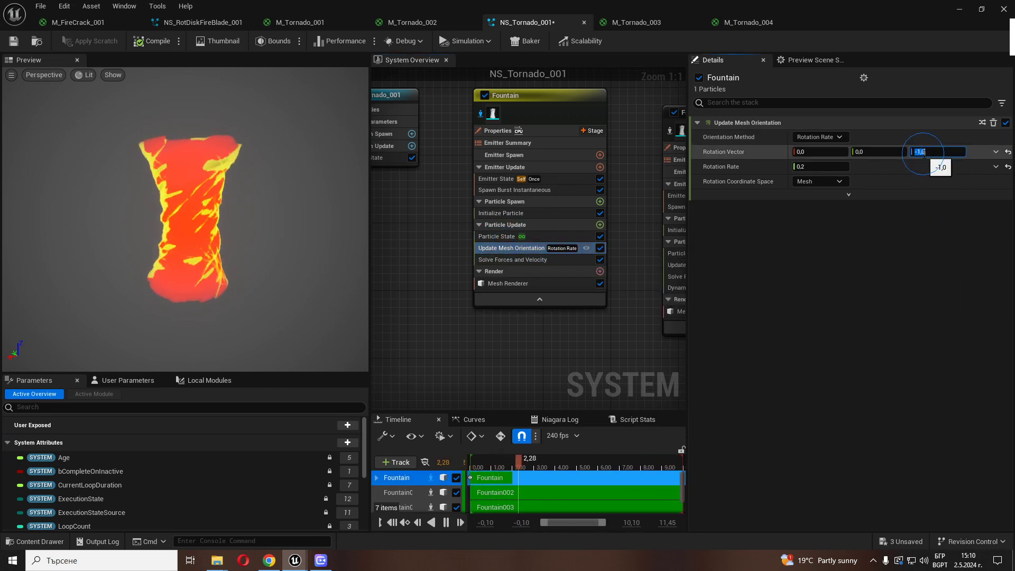
text(1)
key(Return)
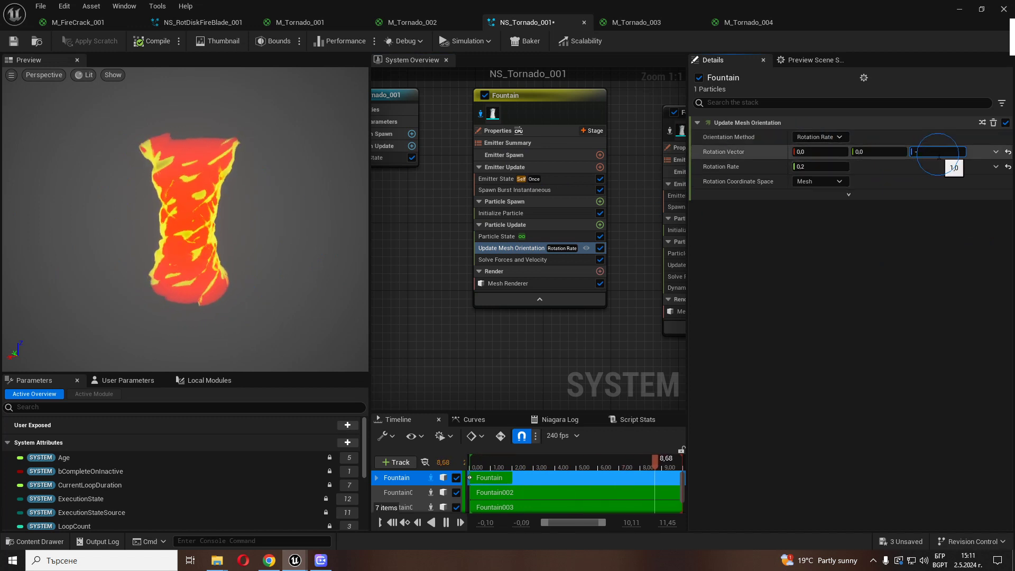
Set the Fountain emitter's Z rotation vector back to -1.
key(BackSpace)
text(-1)
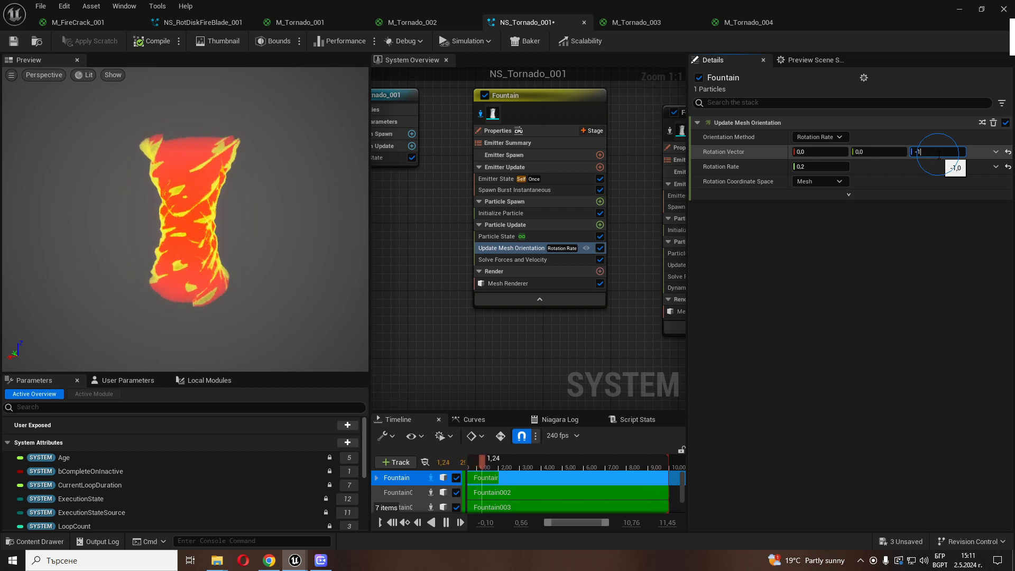
key(Return)
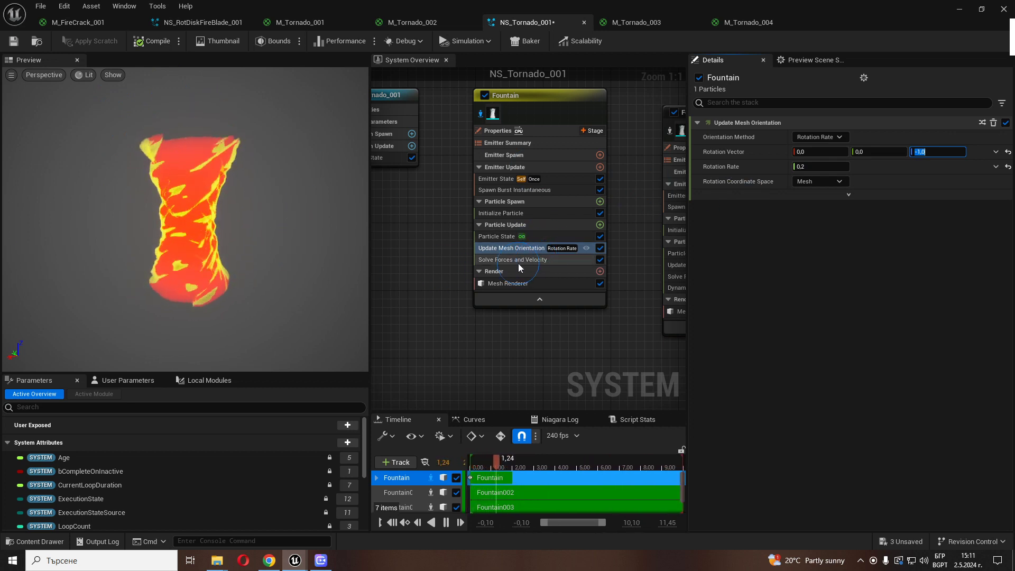
Look over the emitters from Fountain to Fountain005 and turn off emitter isolation to preview the complete tornado.
right_drag(525, 307, 472, 331)
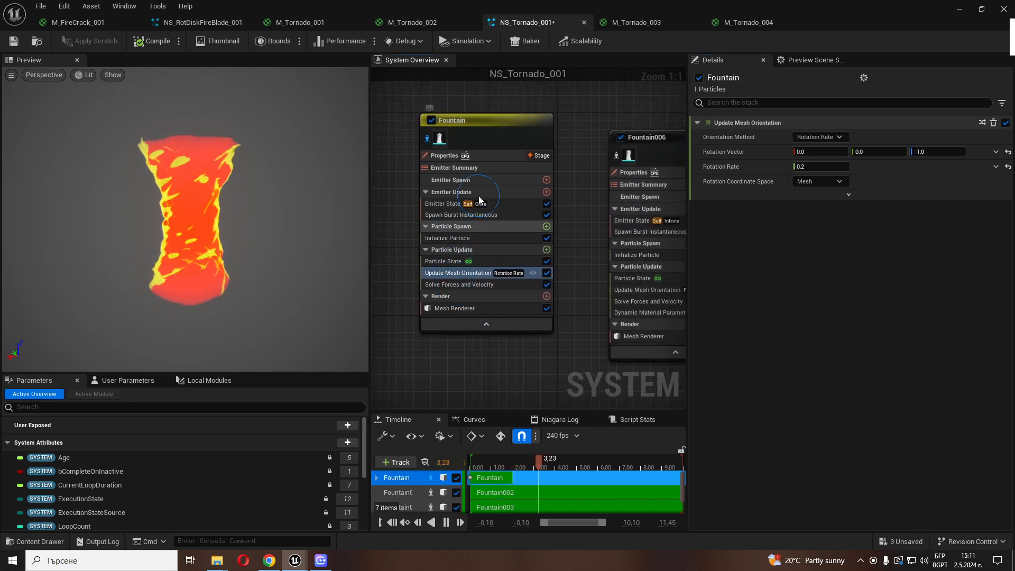
right_drag(598, 98, 458, 93)
right_drag(532, 218, 516, 170)
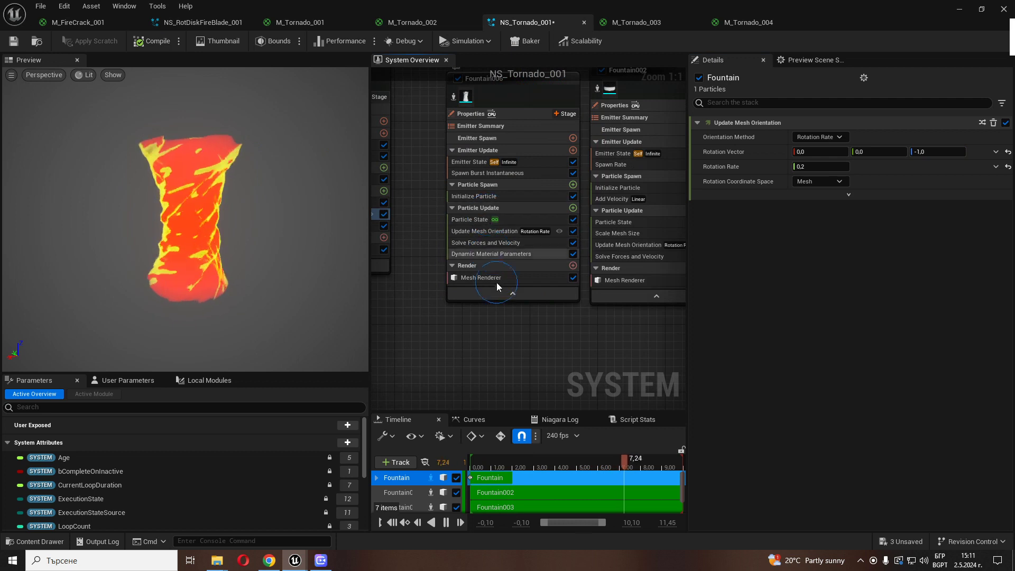
right_drag(628, 248, 494, 250)
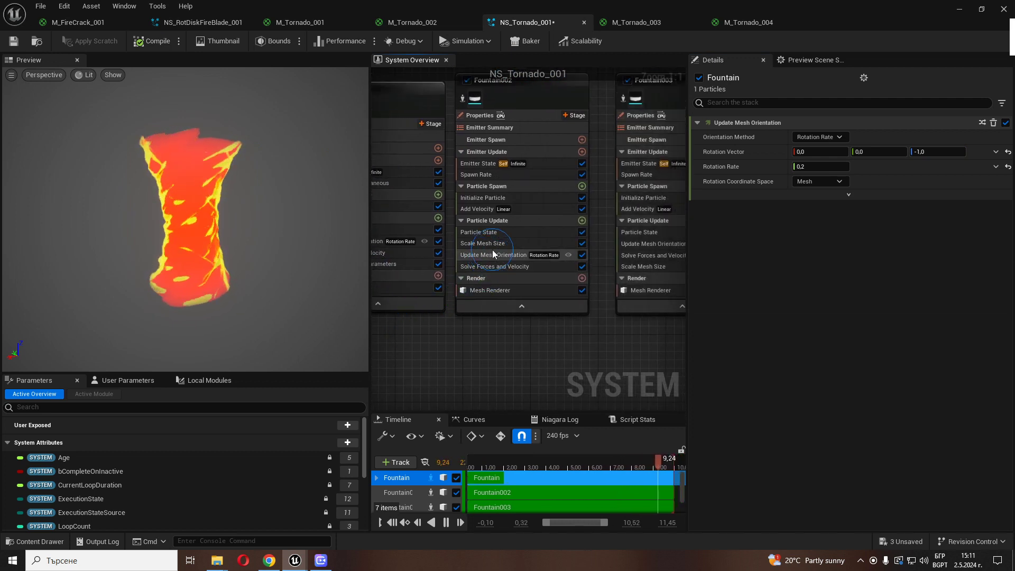
right_drag(623, 367, 494, 369)
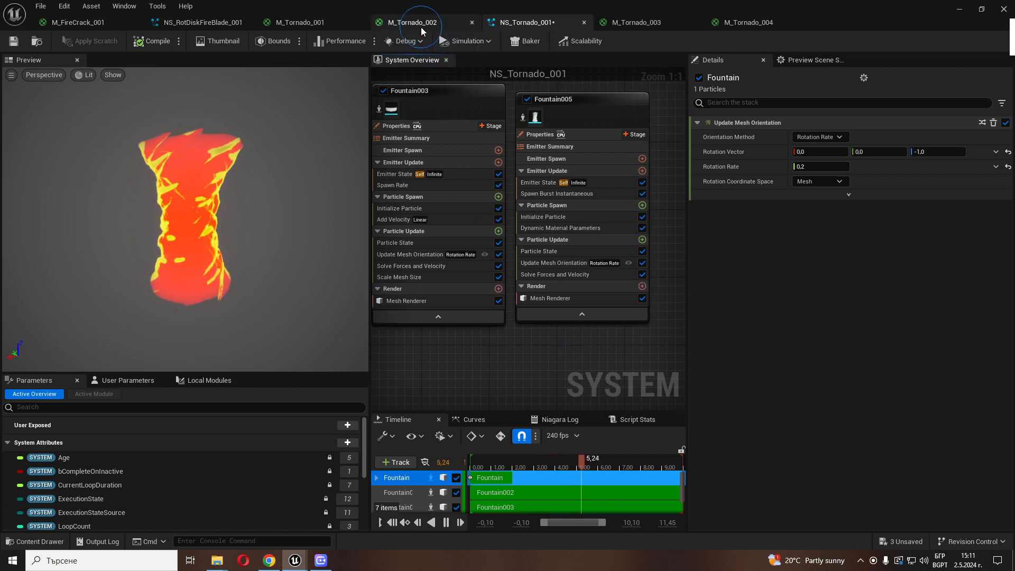
click(524, 116)
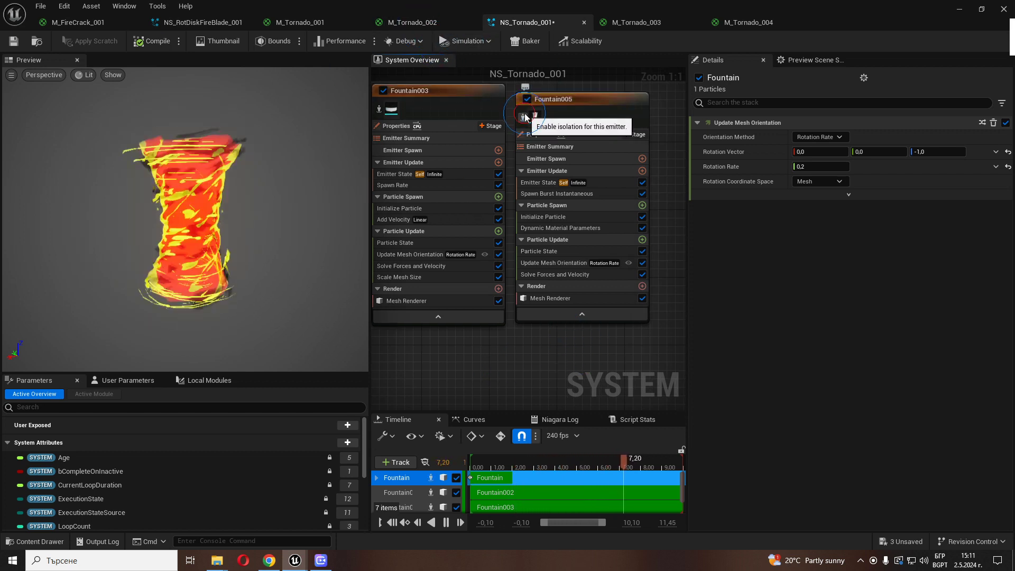
right_drag(511, 392, 627, 385)
right_drag(474, 370, 625, 353)
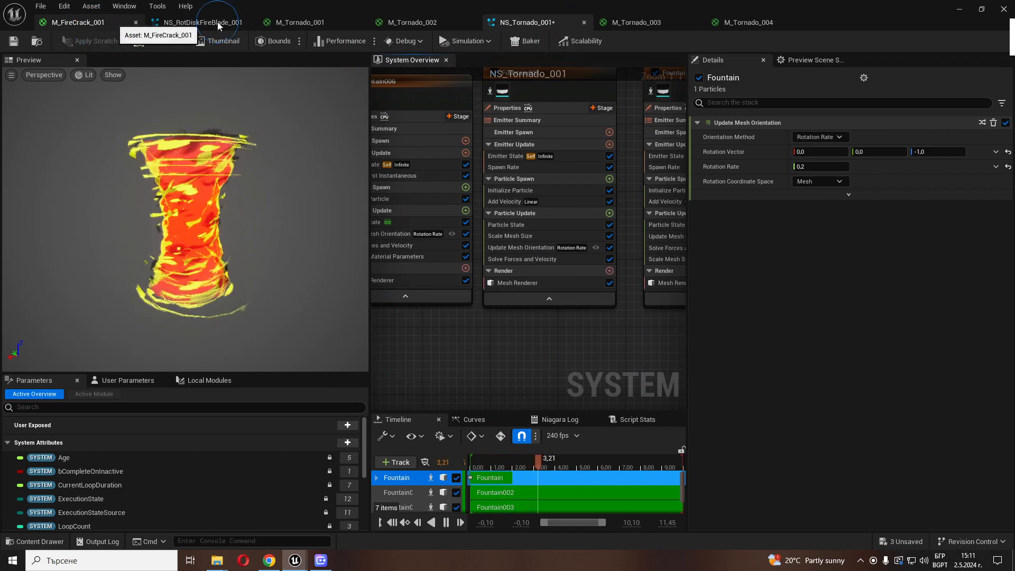
Switch to the level viewport and examine the complete tornado effect from several distances and angles.
click(960, 9)
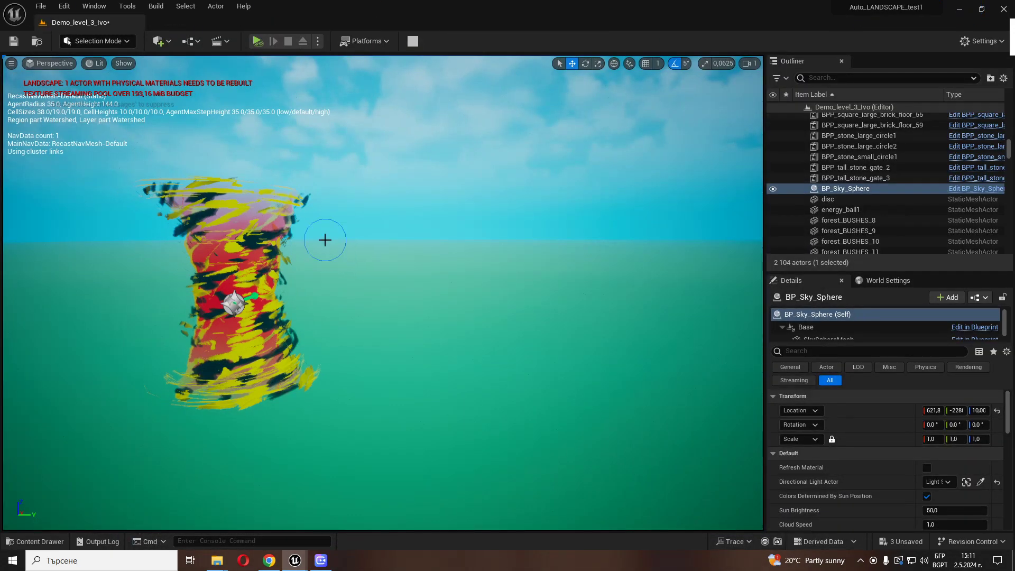
key(ctrl+z)
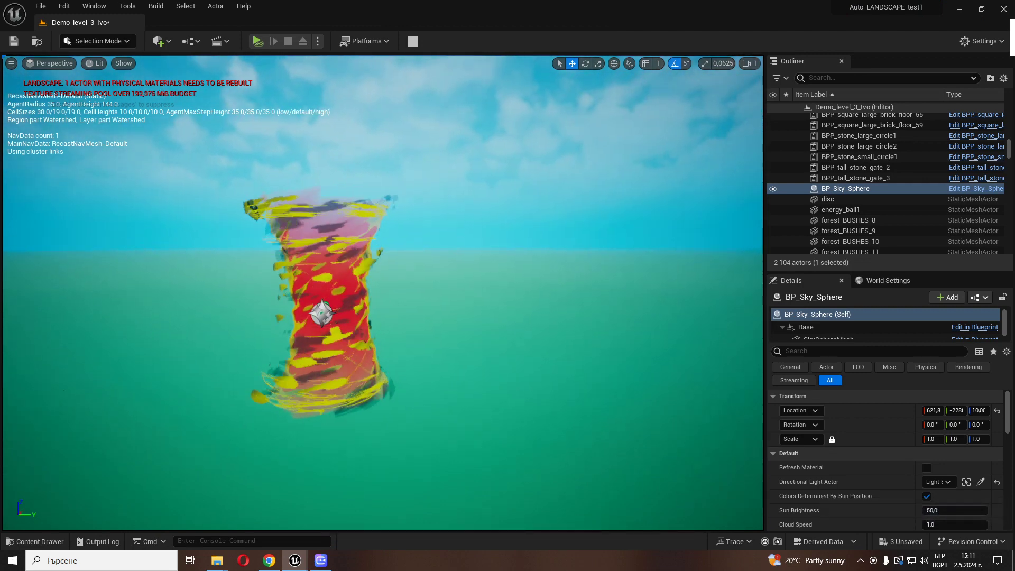
key(s)
key(w)
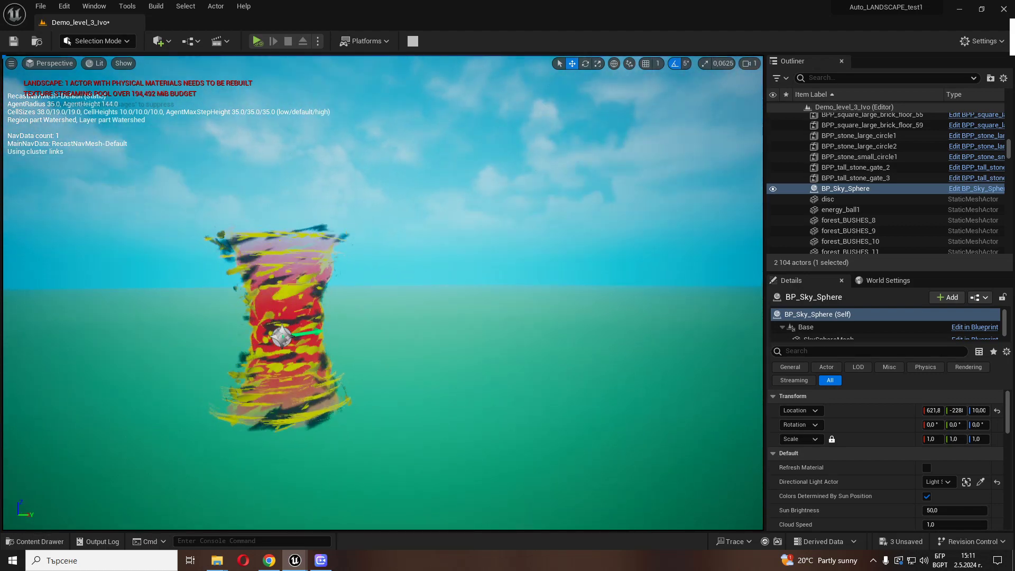
key(e)
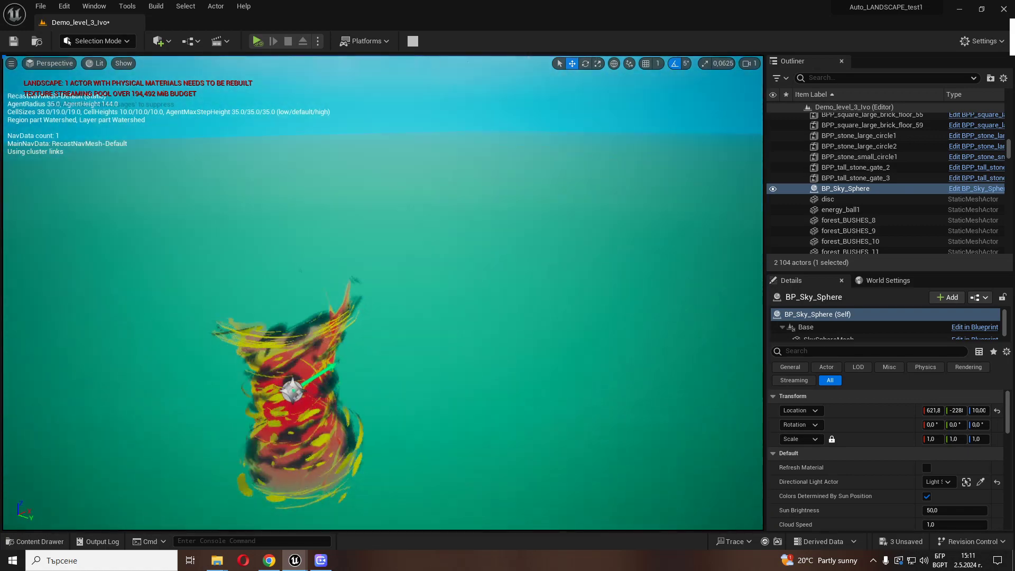
right_drag(383, 292, 375, 259)
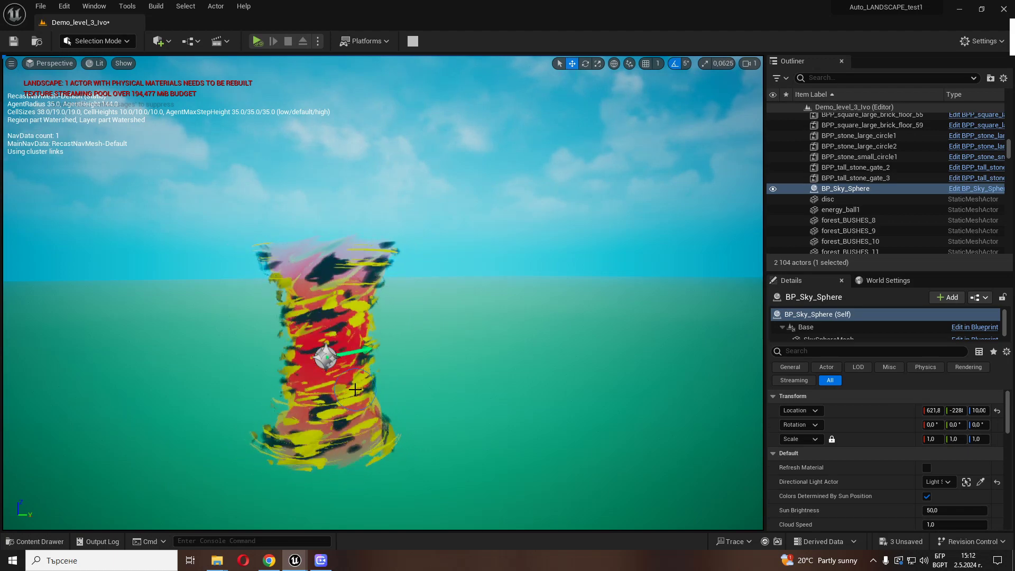
In the noise_overlap parameter collection, set the HUE default value to about 1.71 and the noise_overlap default value to about 0.95.
key(s)
right_drag(415, 384, 476, 294)
key(e)
key(w)
key(a)
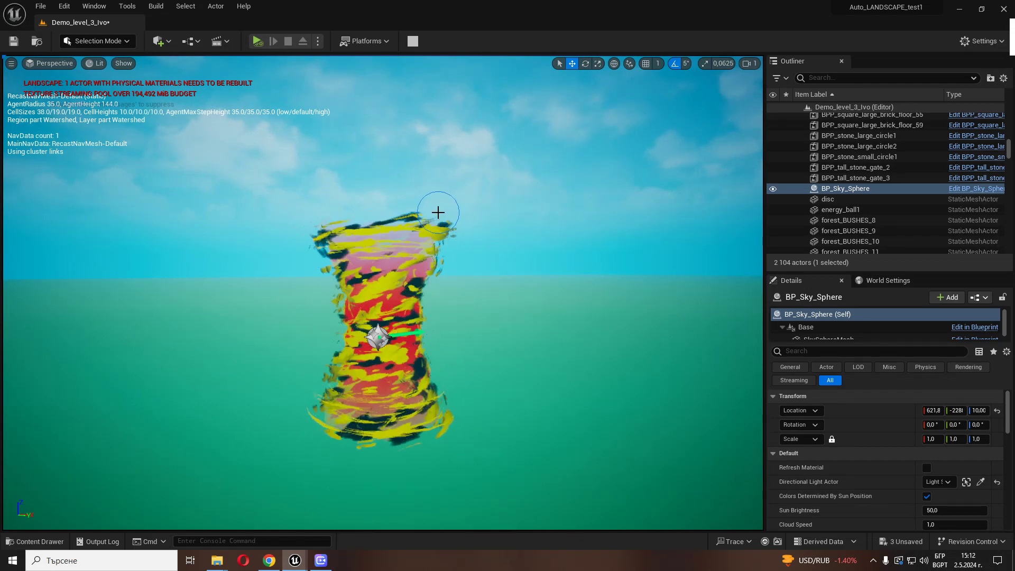
mouse_move(300, 564)
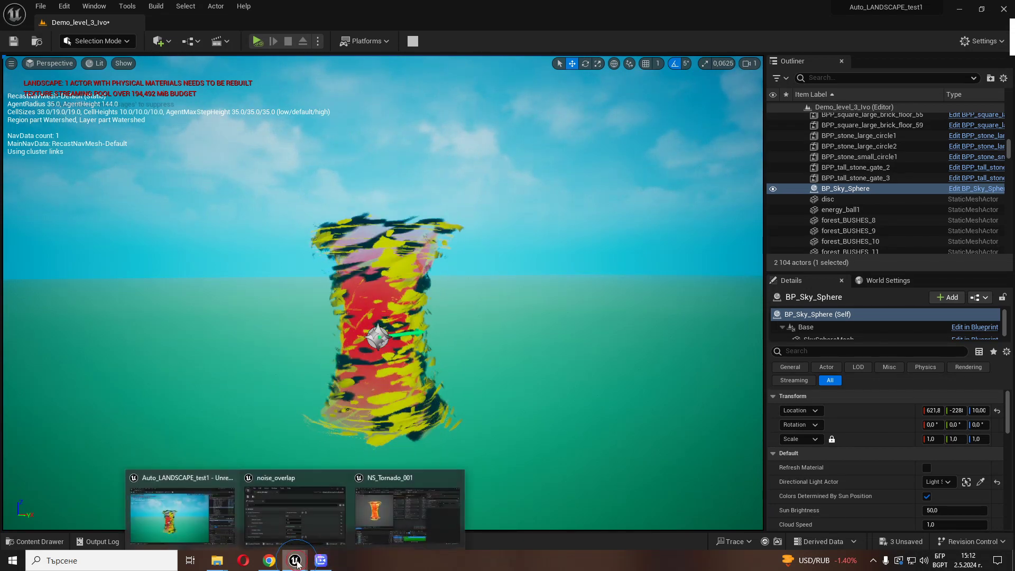
click(296, 511)
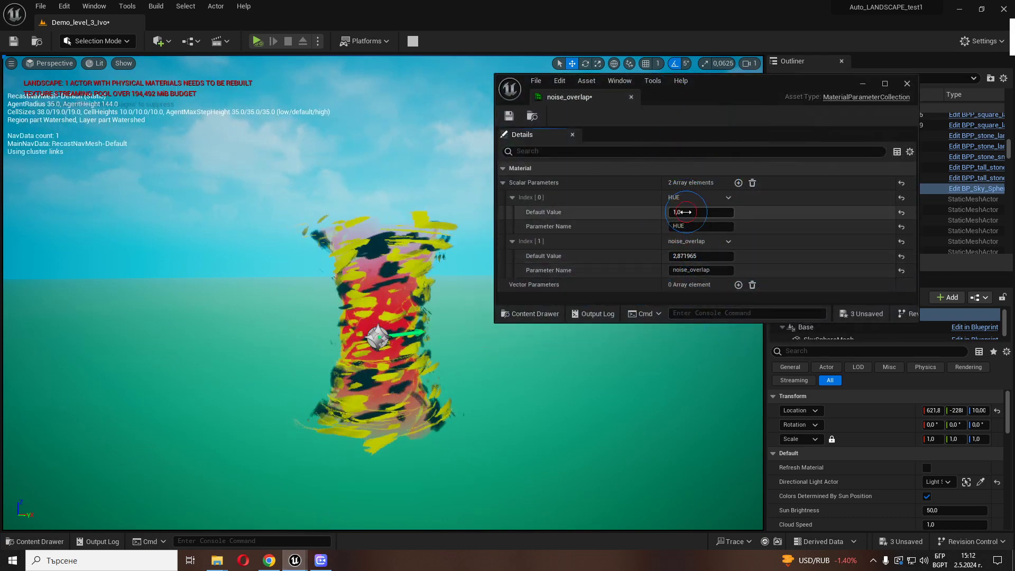
drag(682, 212, 682, 212)
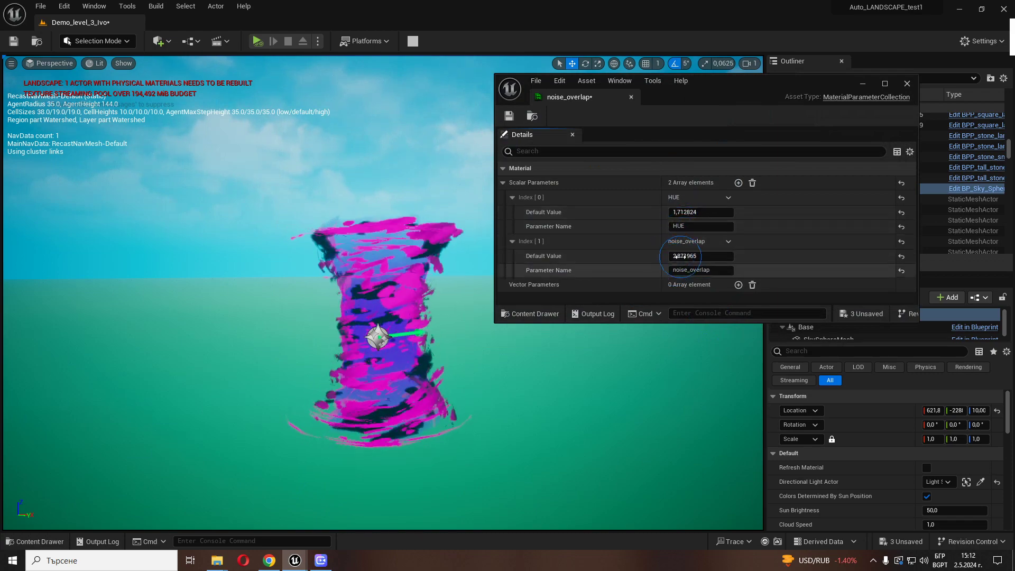
drag(687, 256, 673, 256)
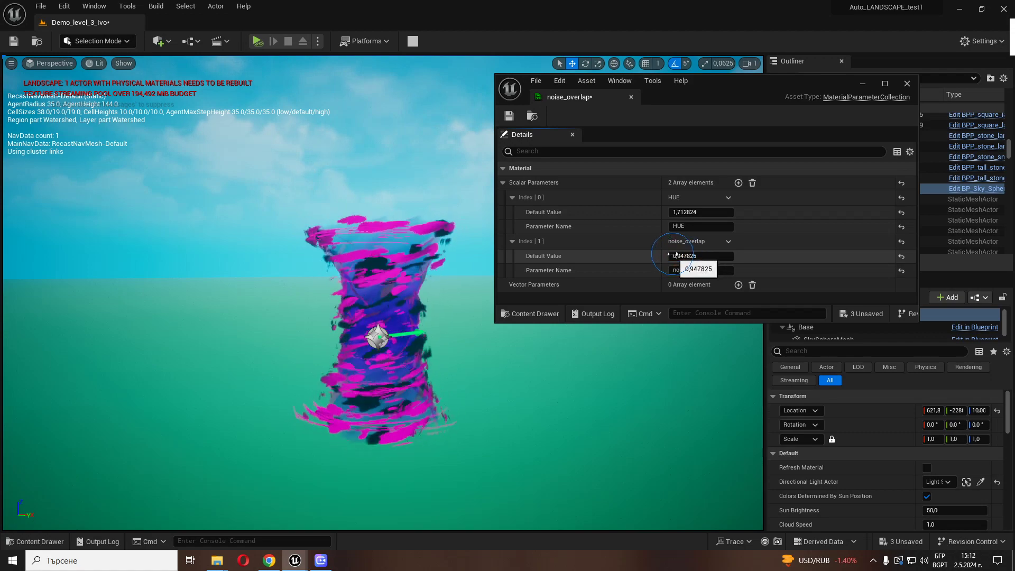
Switch to the NS_Tornado_001 system and isolate the Fountain emitter in the preview.
click(281, 568)
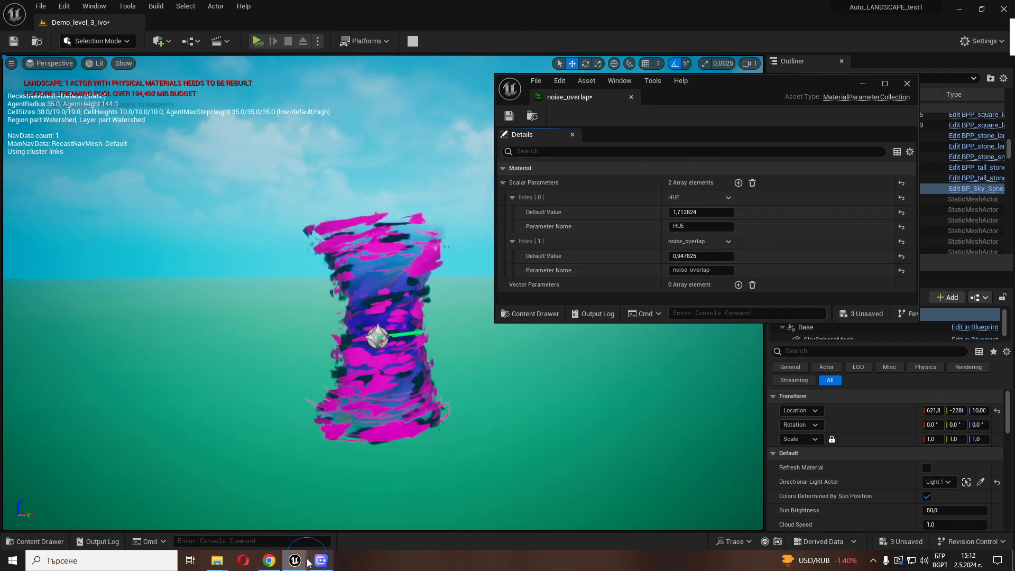
click(388, 518)
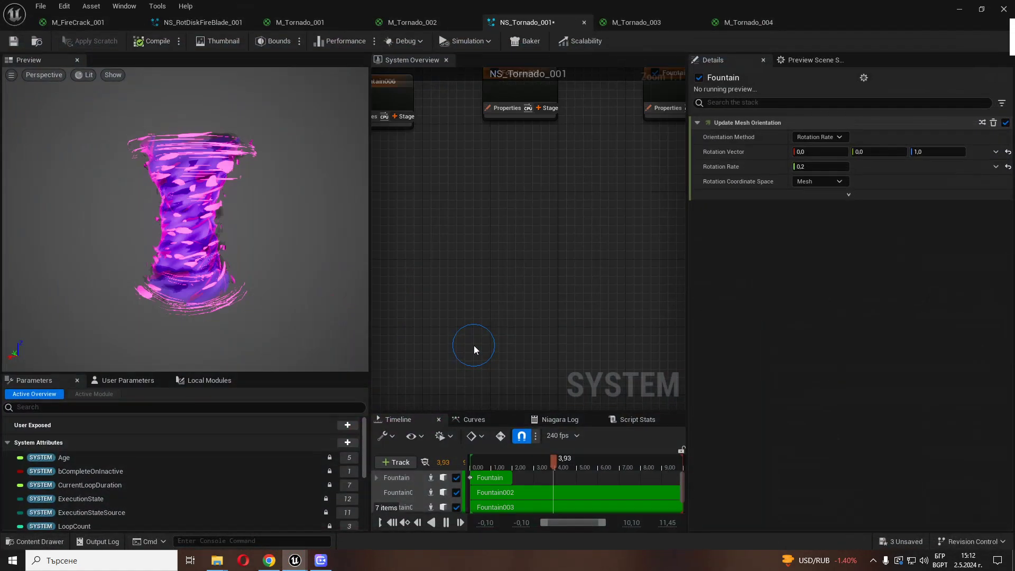
right_drag(494, 335, 586, 365)
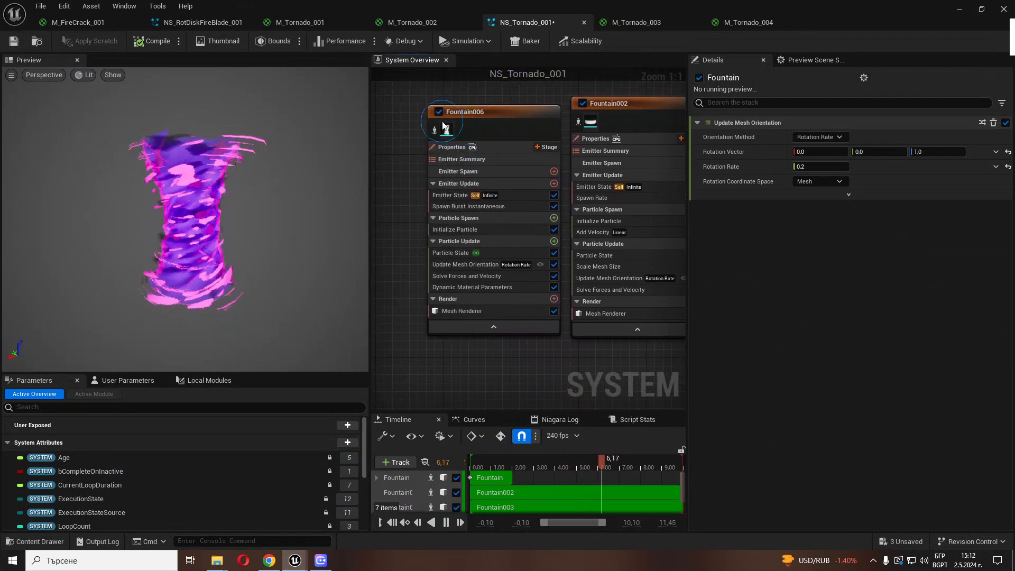
click(435, 131)
click(436, 130)
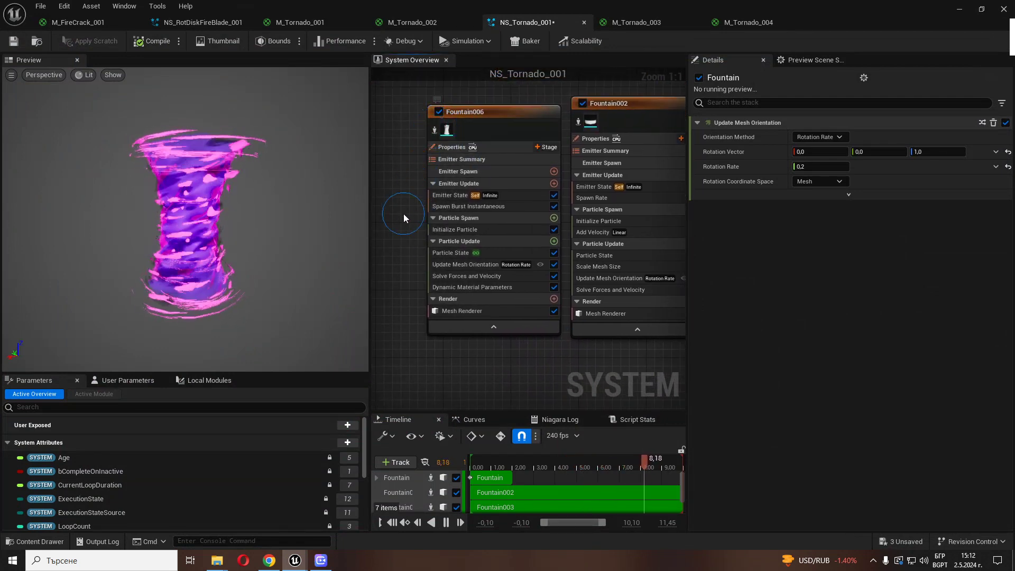
right_drag(404, 213, 563, 229)
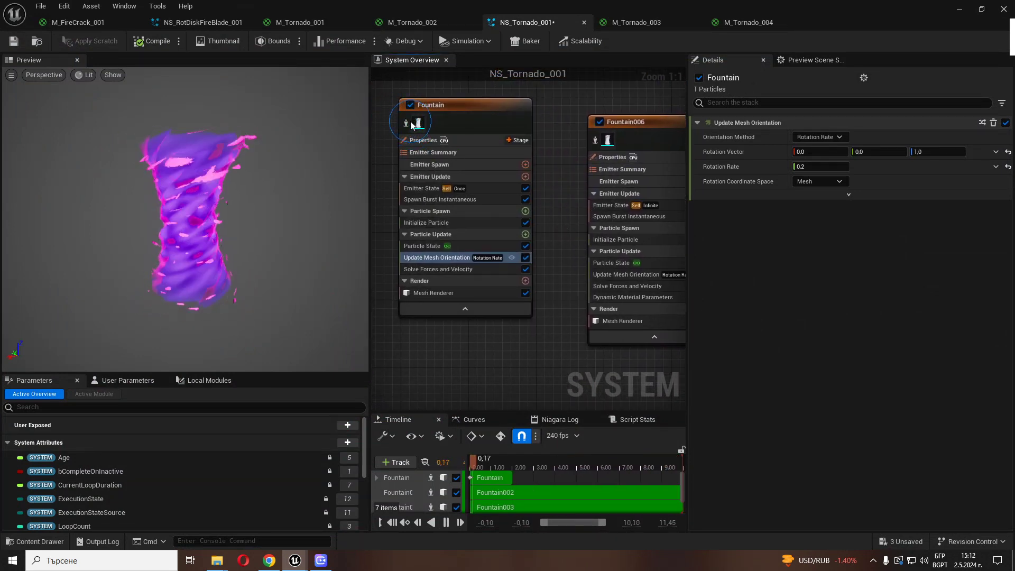
click(405, 123)
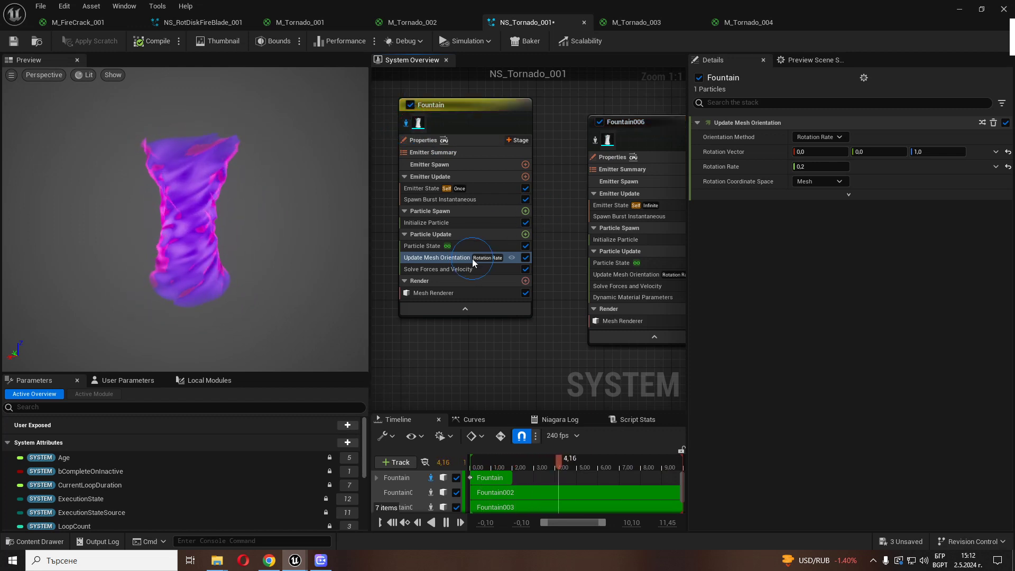
Set the Z rotation vector to -1 in the Fountain emitter's Update Mesh Orientation module.
click(929, 153)
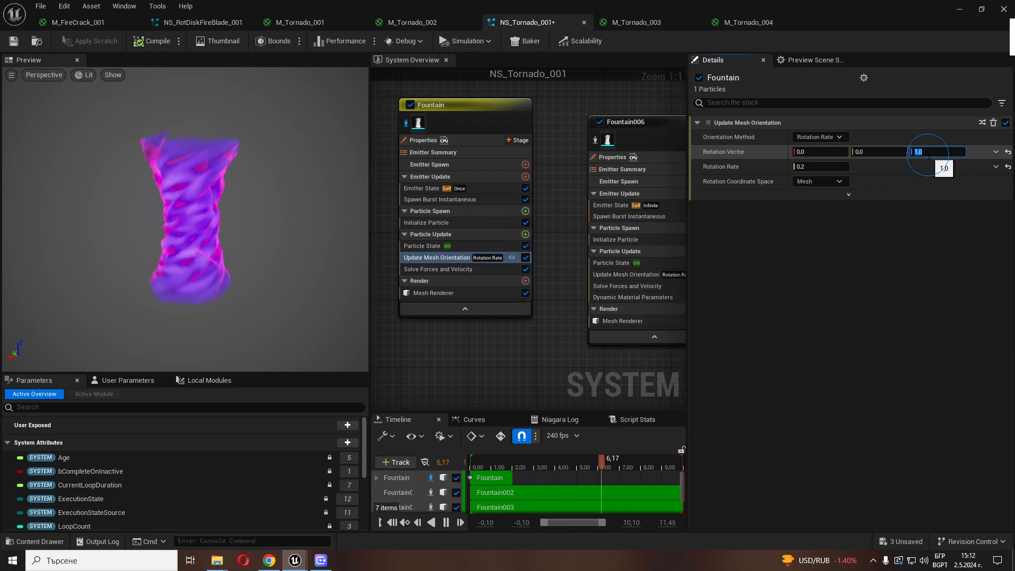
text(-1)
key(Return)
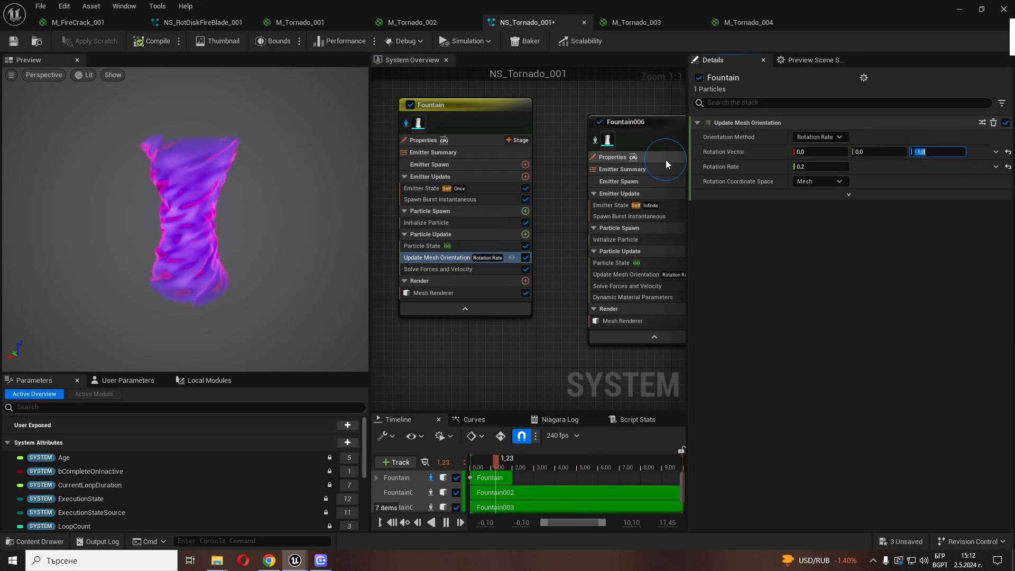
Bring the noise_overlap collection over the Niagara editor, clear of the preview, and try raising the noise_overlap default value to about 9.37.
click(296, 566)
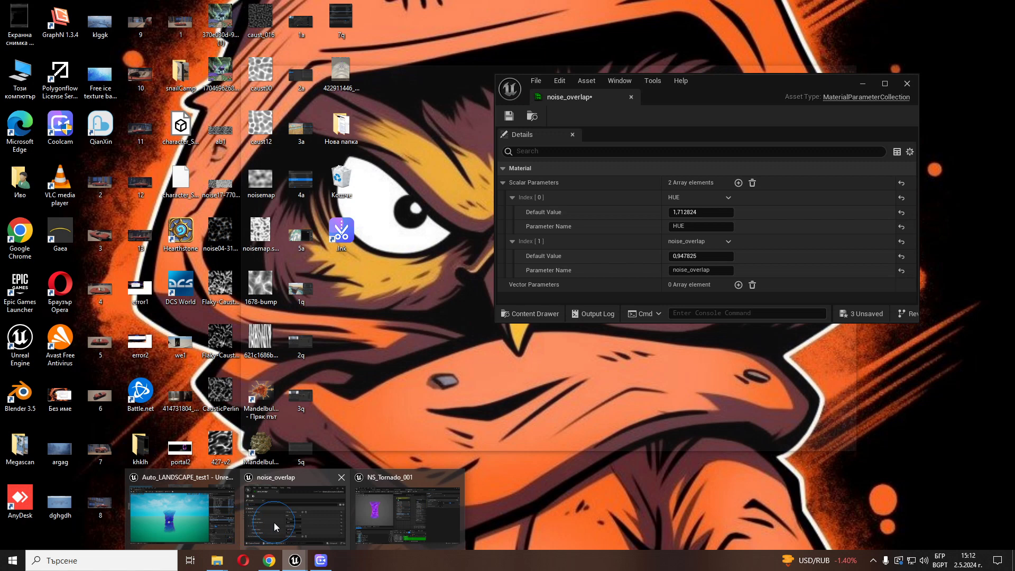
click(277, 523)
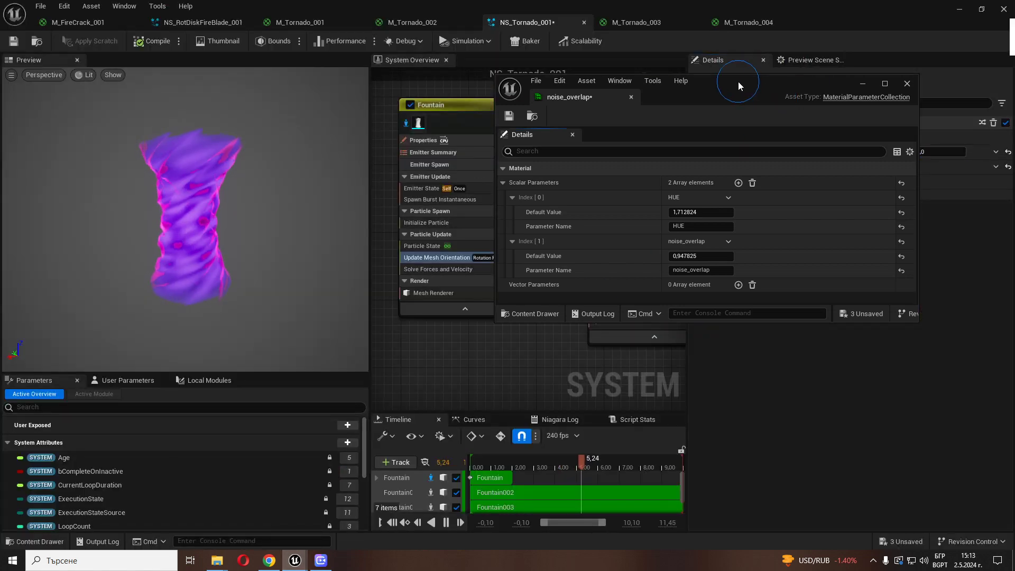
click(758, 121)
drag(759, 120, 761, 132)
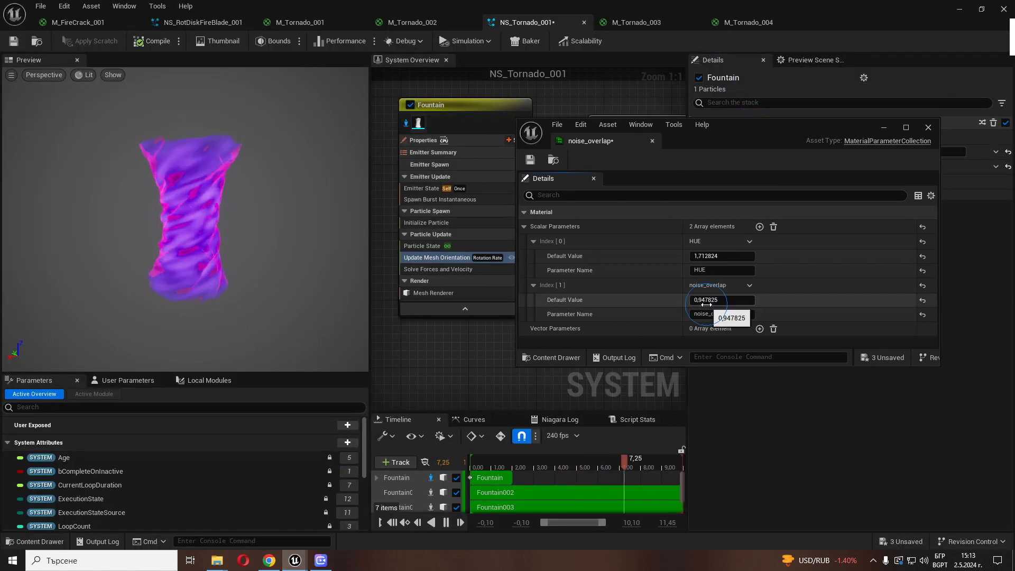
drag(707, 300, 741, 300)
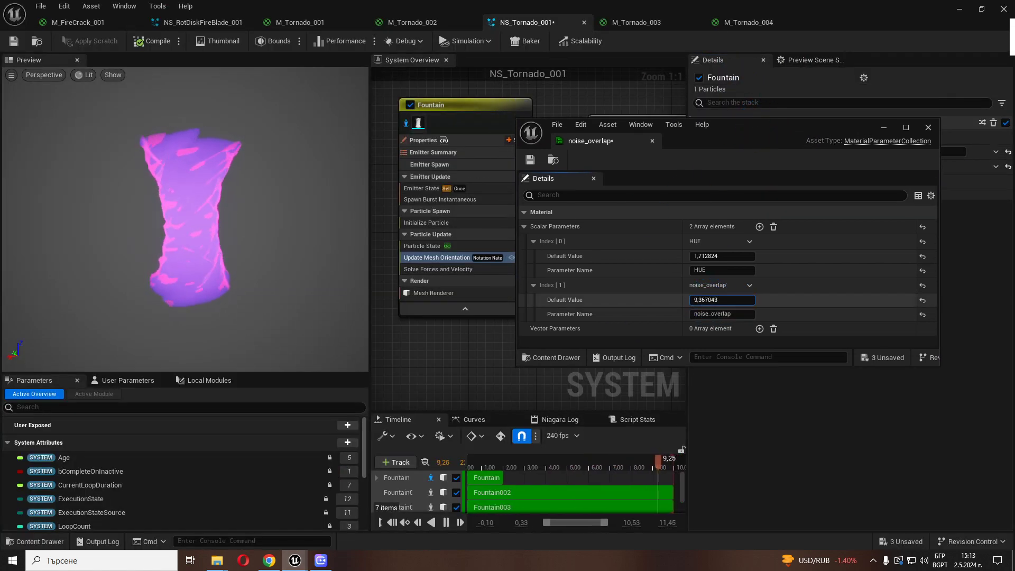
click(287, 207)
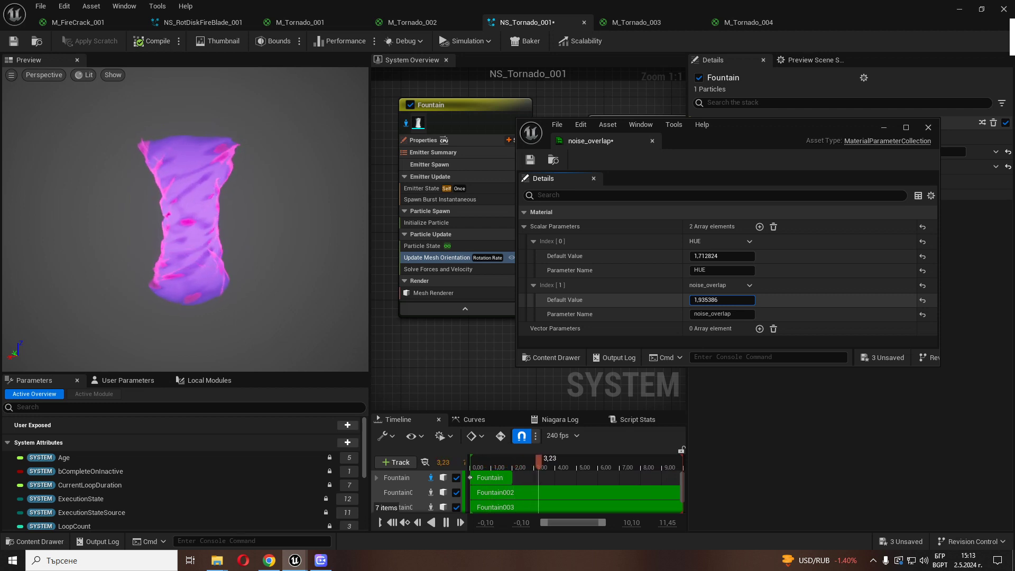
Lower the noise_overlap default value to about 0.61 and view the isolated Fountain mesh up close.
drag(722, 300, 688, 299)
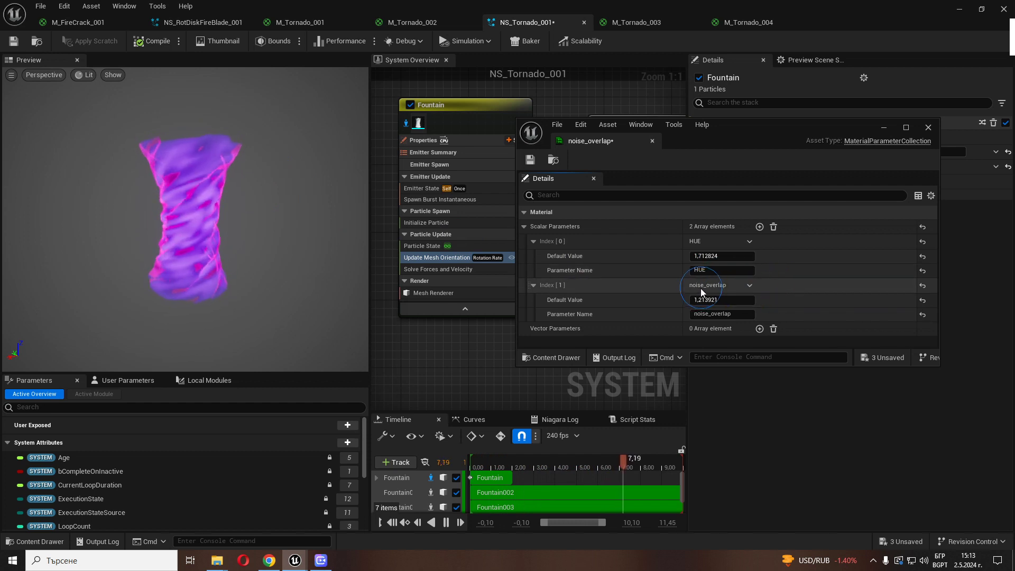
drag(712, 300, 666, 299)
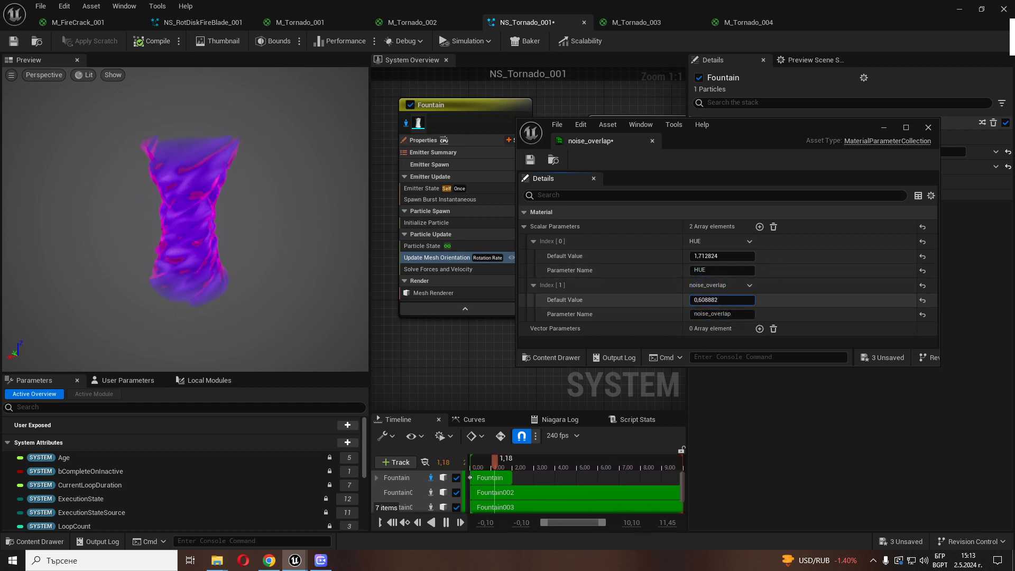
click(192, 275)
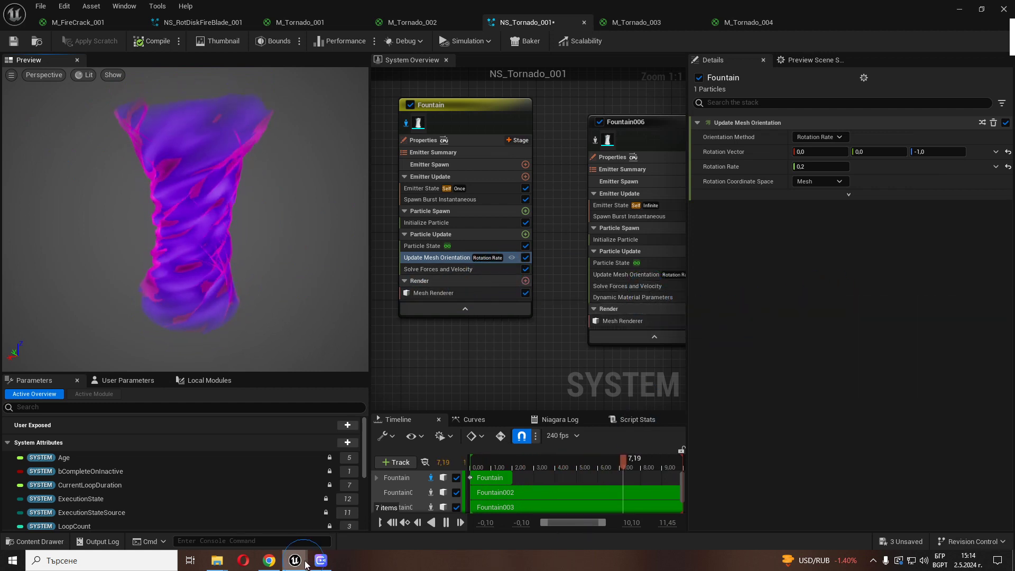
Return to the noise_overlap collection and set the noise_overlap default value to 50.
mouse_move(295, 560)
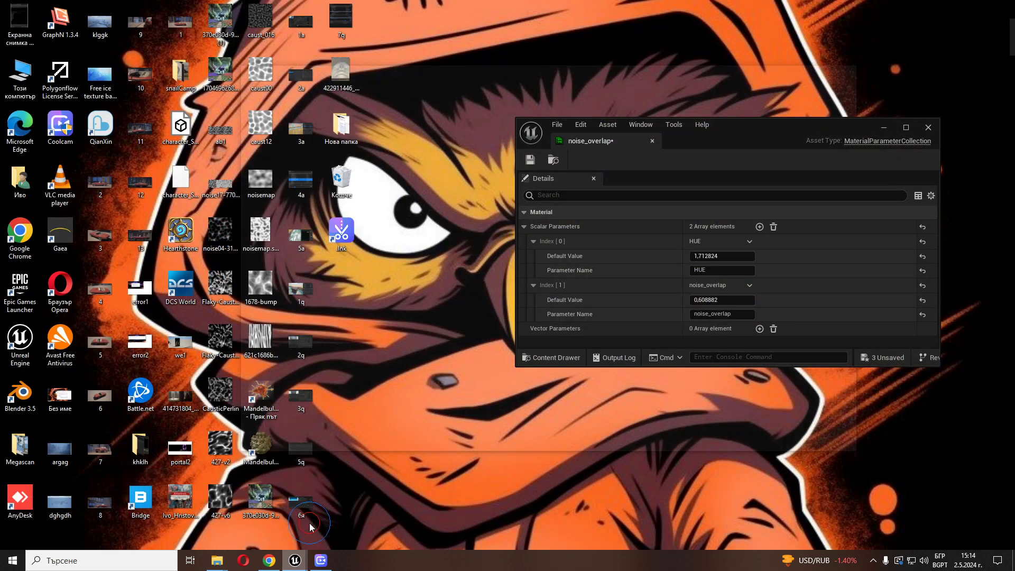
click(309, 523)
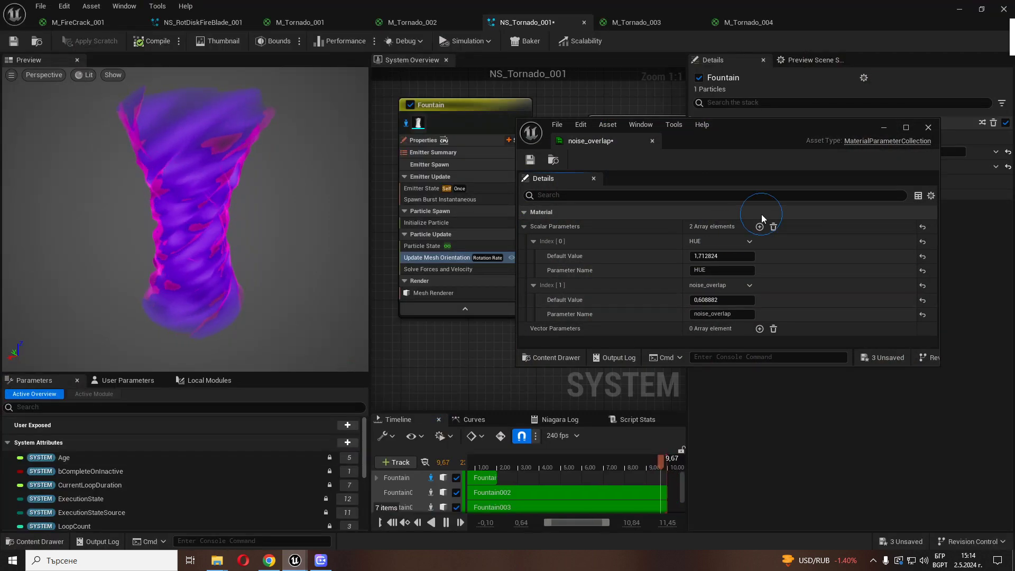
click(701, 299)
text(50)
key(Return)
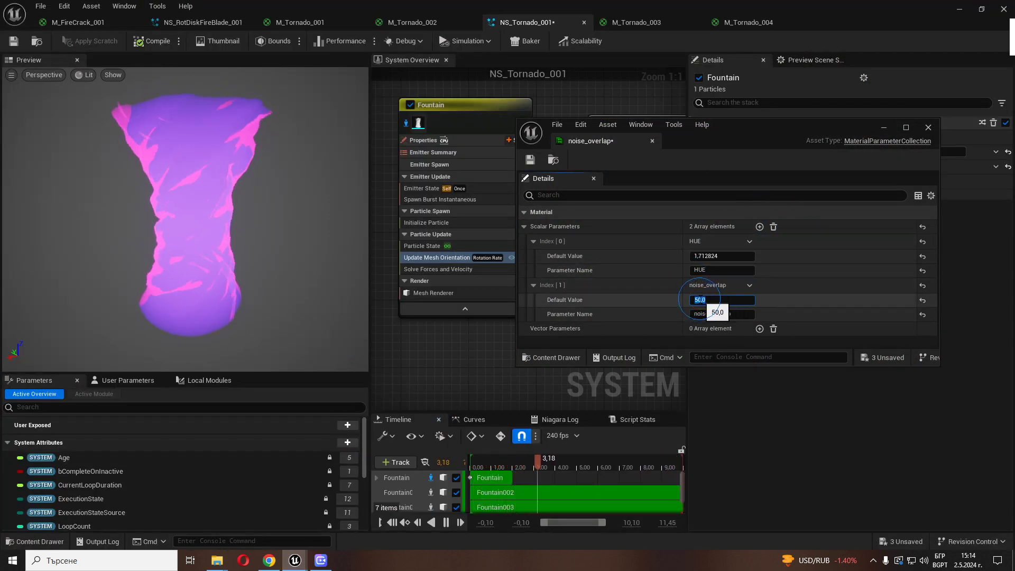
Turn off the Fountain emitter's isolation to preview the complete tornado with all its emitters.
click(219, 239)
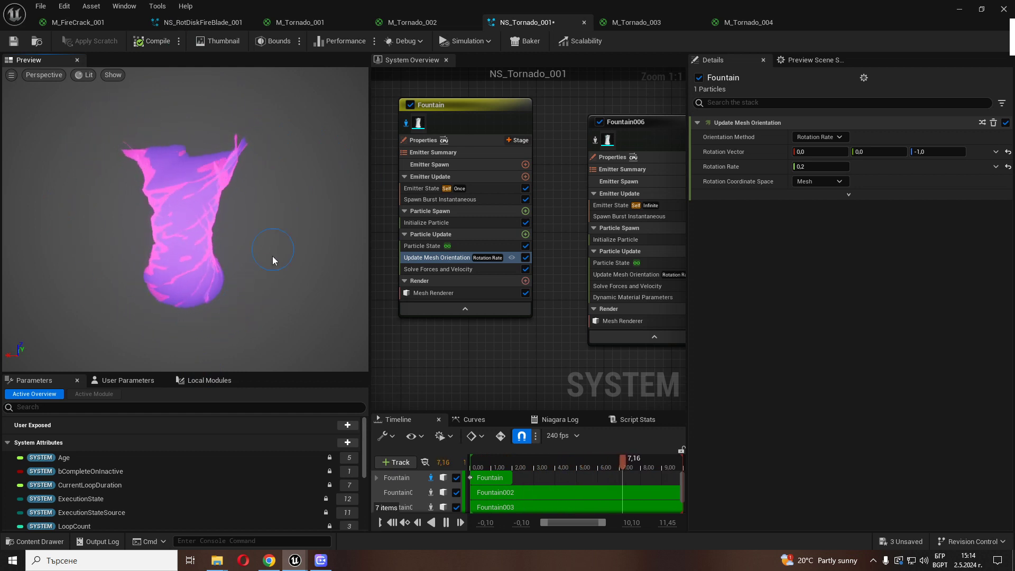
click(407, 124)
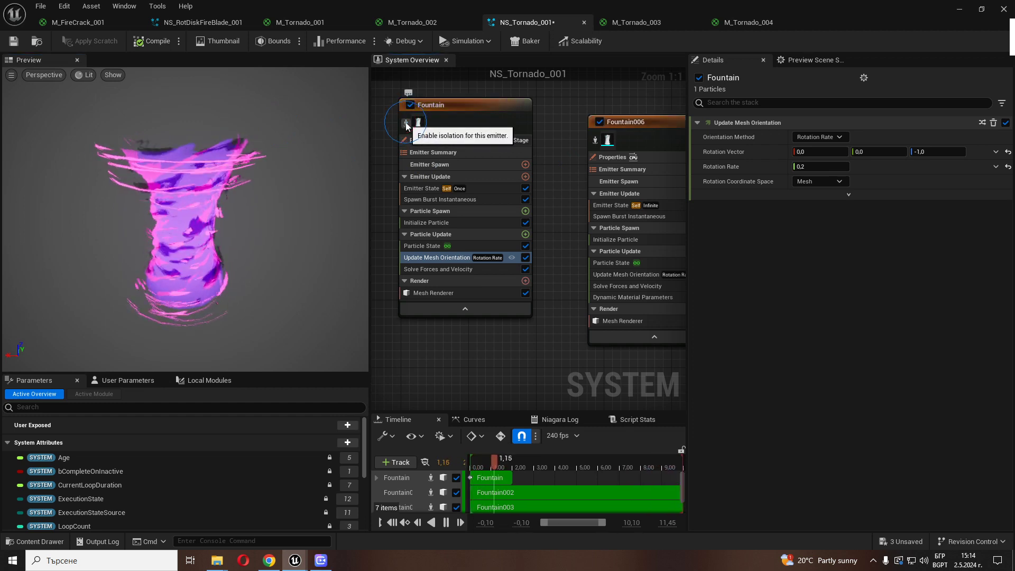